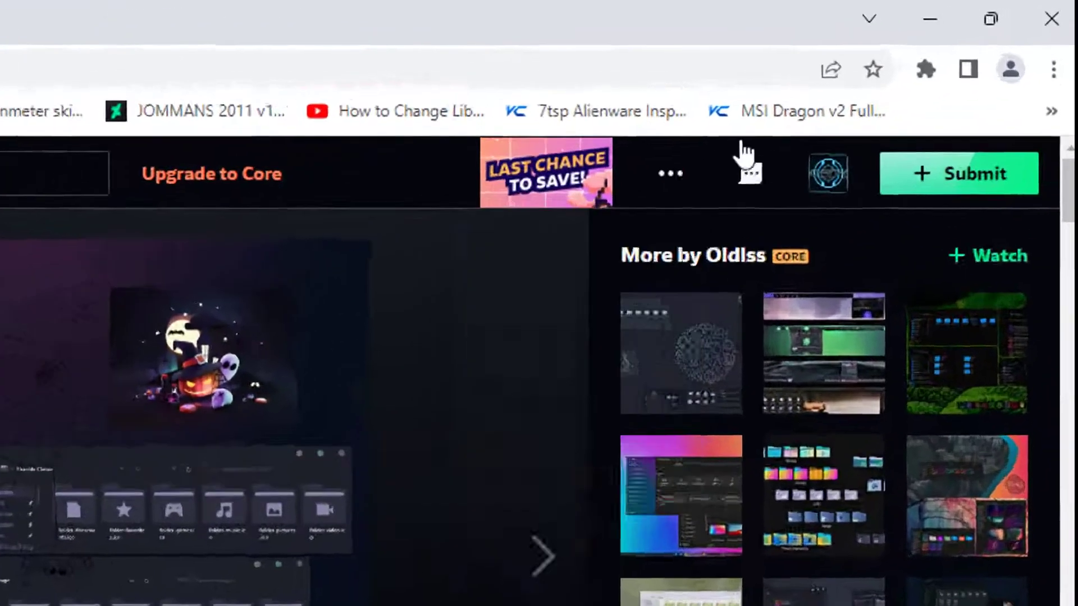
- Download the Dracula Icon Themes archive and the 7TSP GUI 2019 Edition archive from their DeviantArt pages
mouse_move(889, 136)
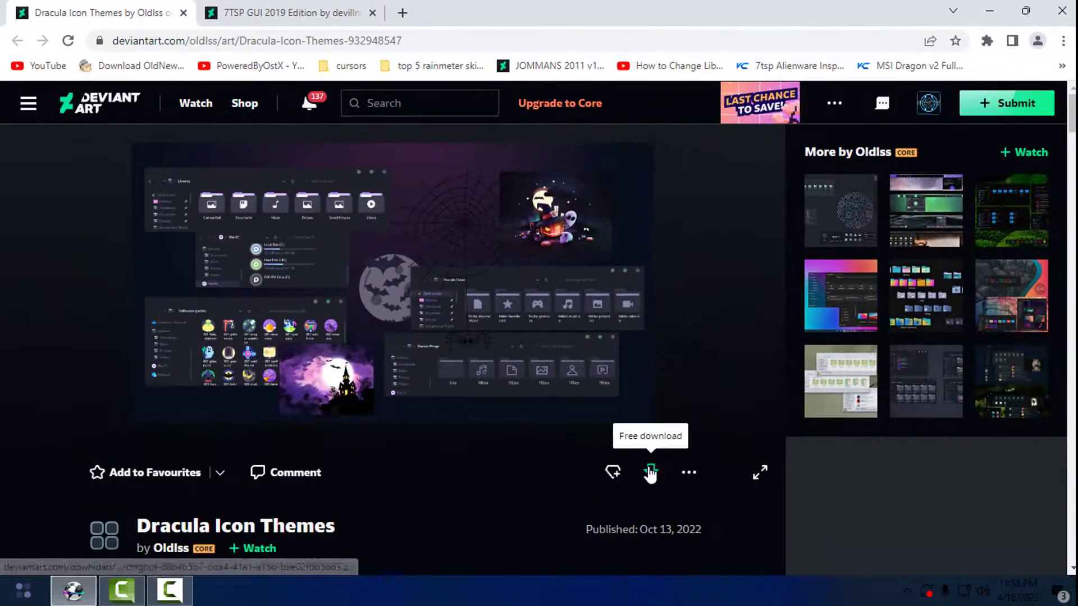
click(650, 473)
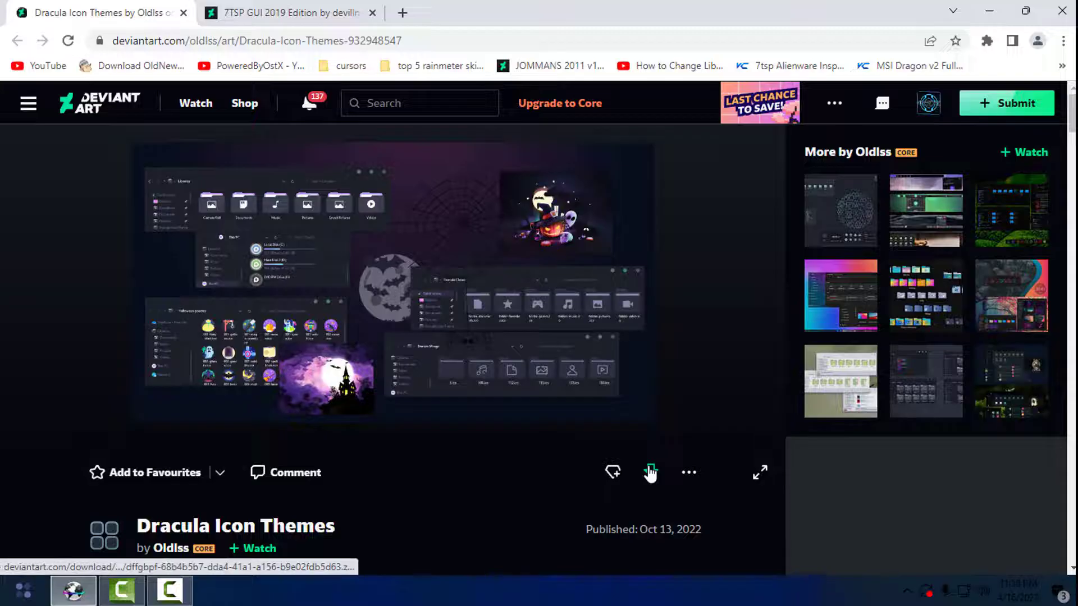
click(309, 13)
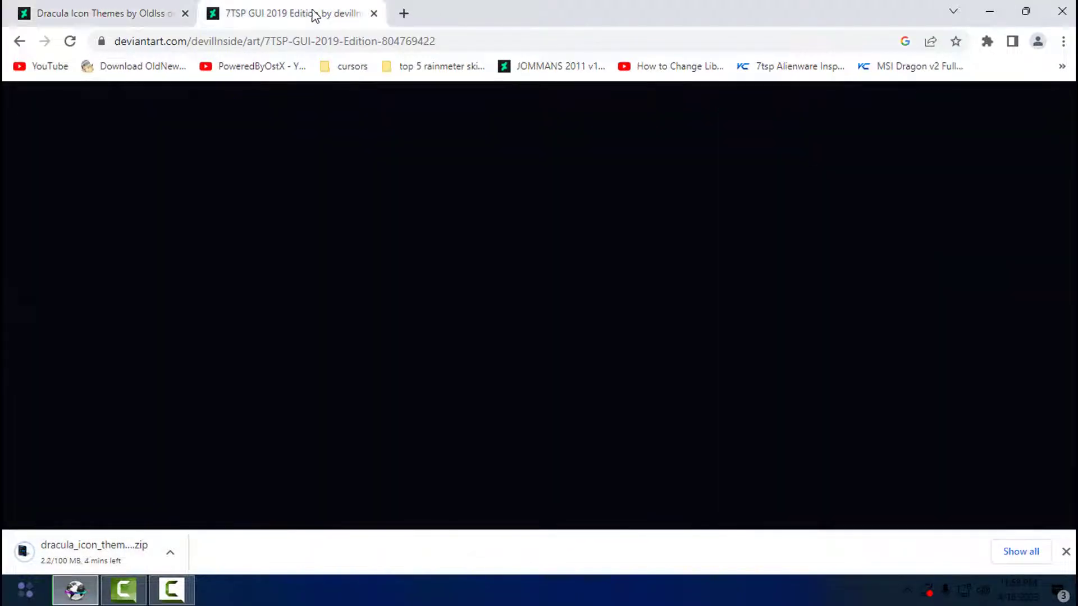
click(651, 432)
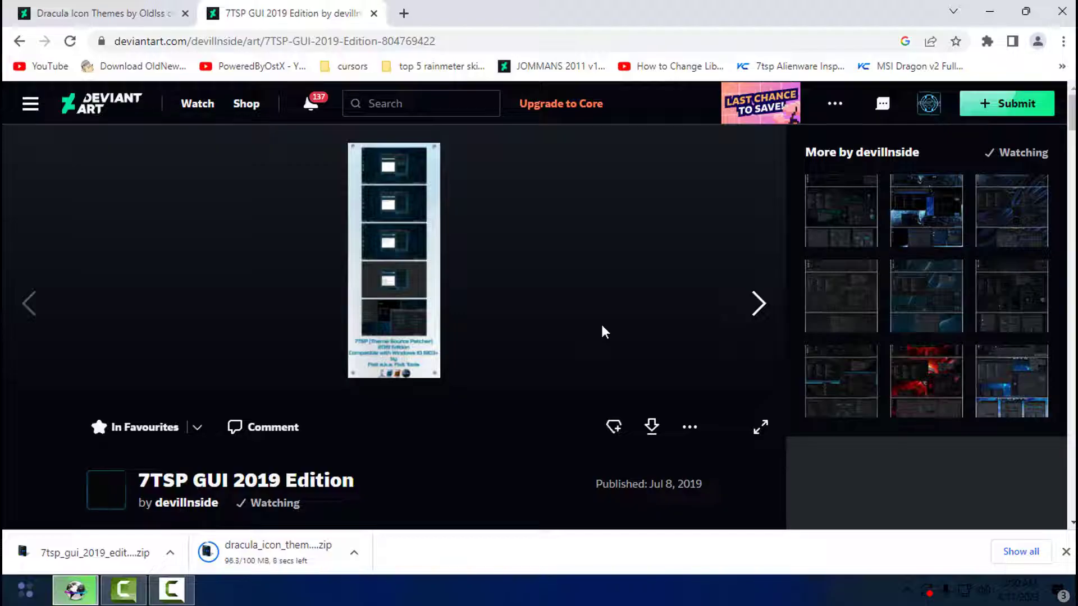
- Copy both downloaded zip files from the browser to the desktop and minimize the browser
drag(506, 12, 696, 17)
drag(356, 527, 90, 282)
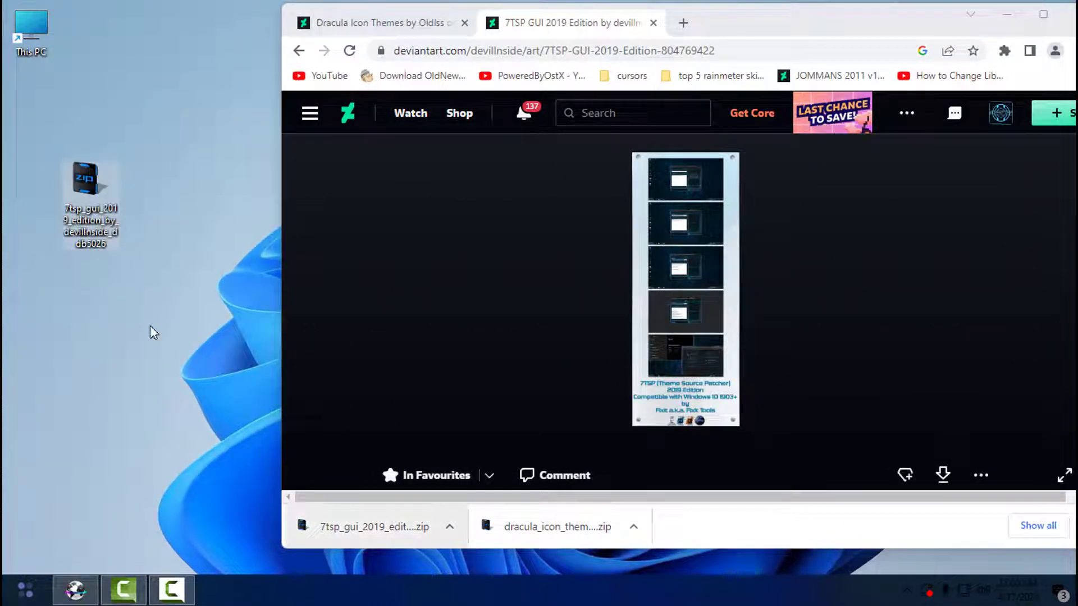
drag(511, 522, 92, 275)
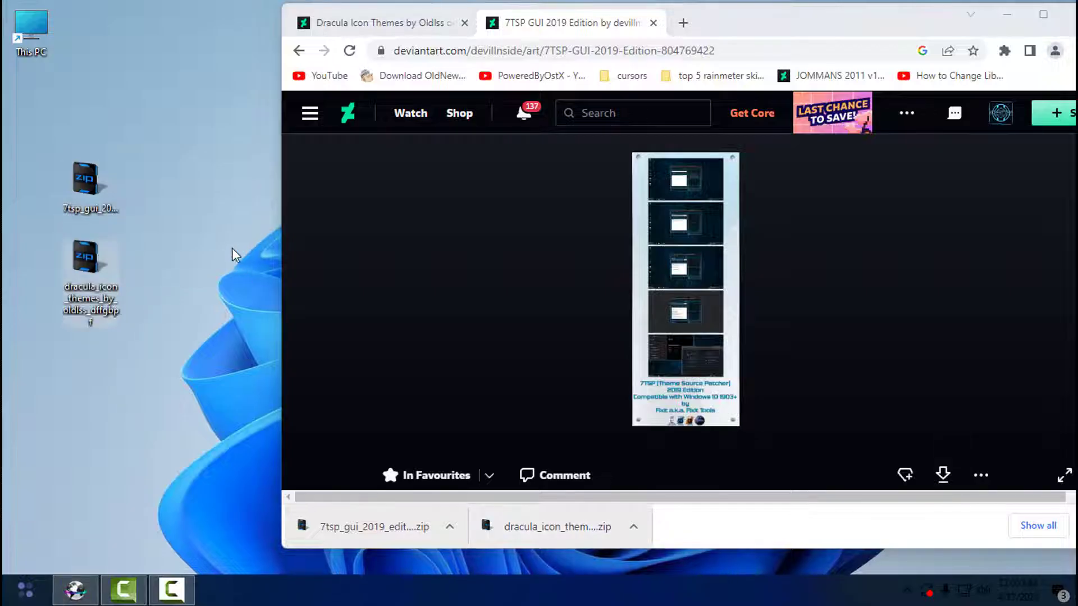
click(1007, 14)
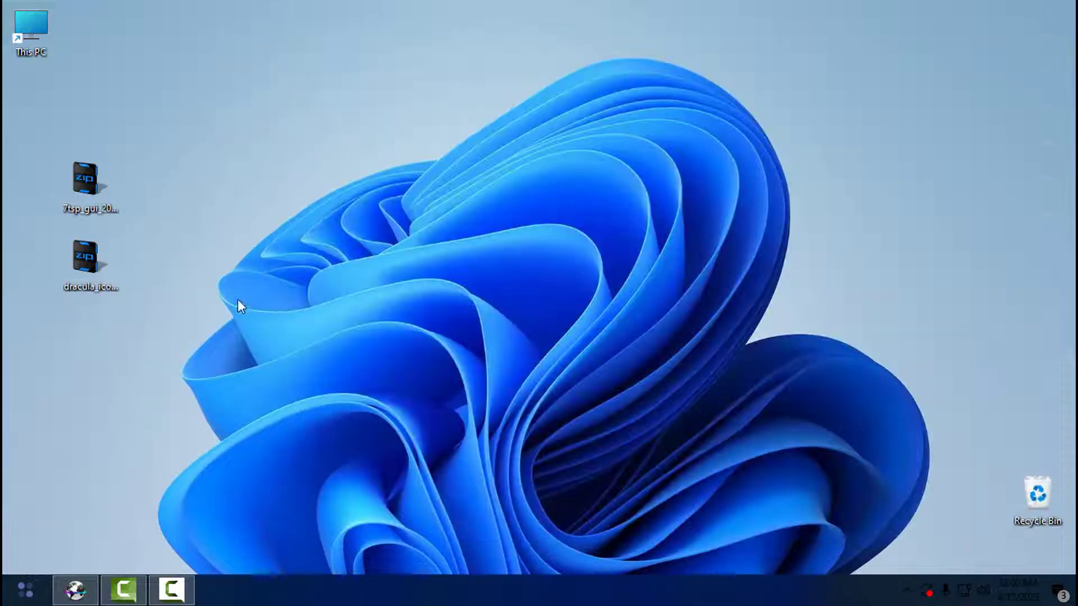
- Extract the two zip archives on the desktop into separate folders and delete the original zip files
drag(158, 141, 55, 312)
right_click(106, 284)
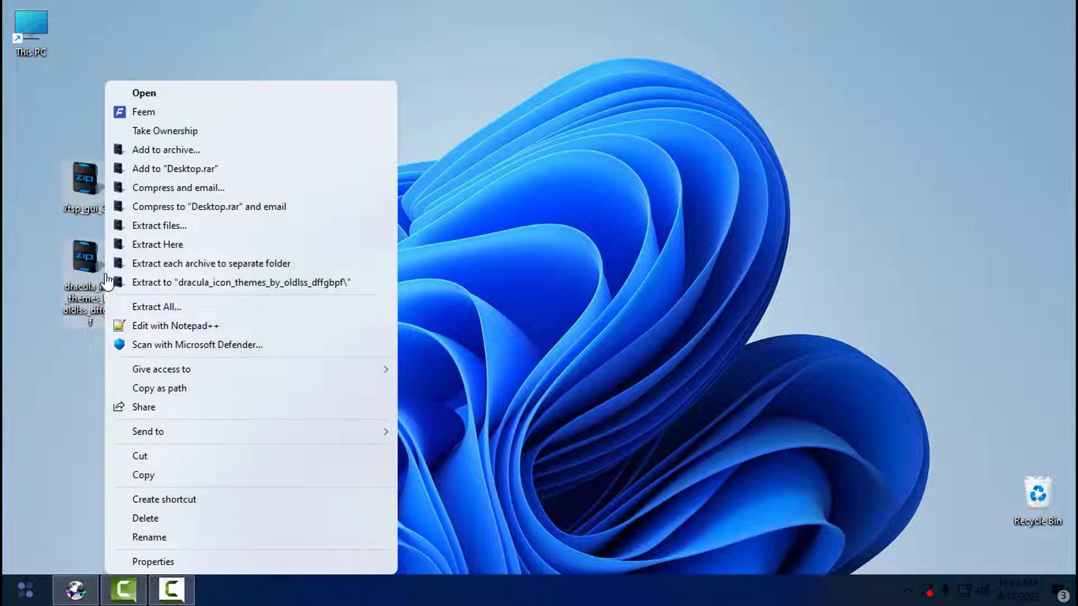
click(325, 263)
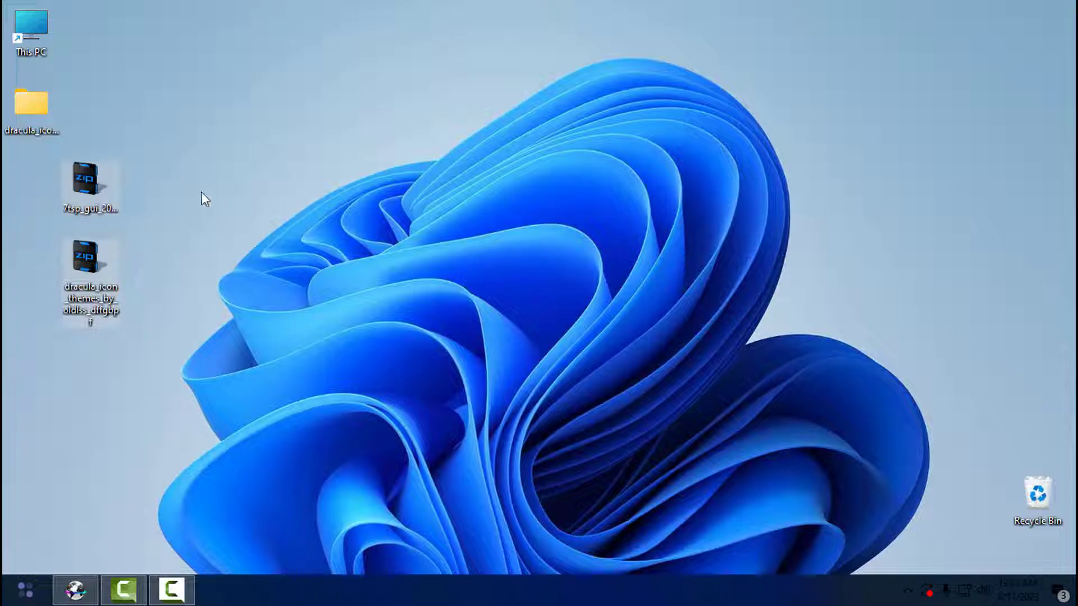
right_click(102, 199)
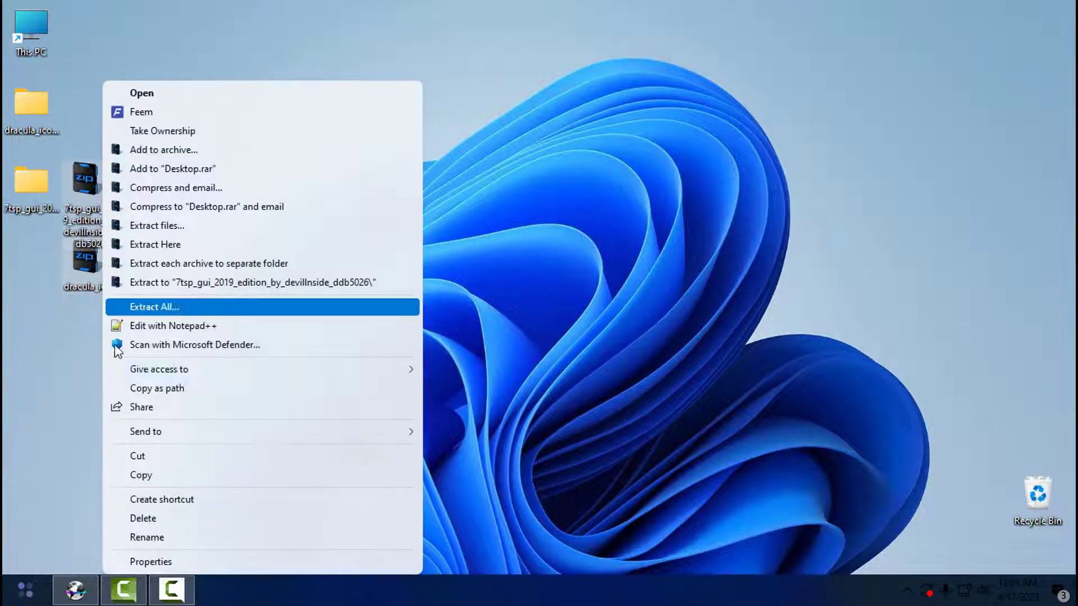
click(141, 517)
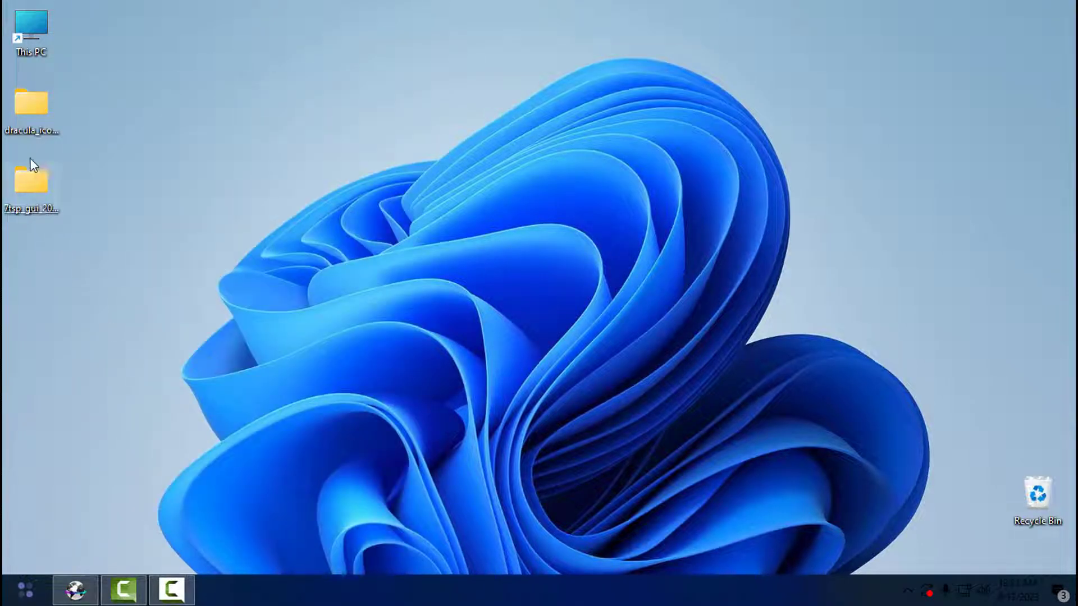
- Open the extracted Dracula Icon Themes folder and view its View image in Photos
double_click(40, 116)
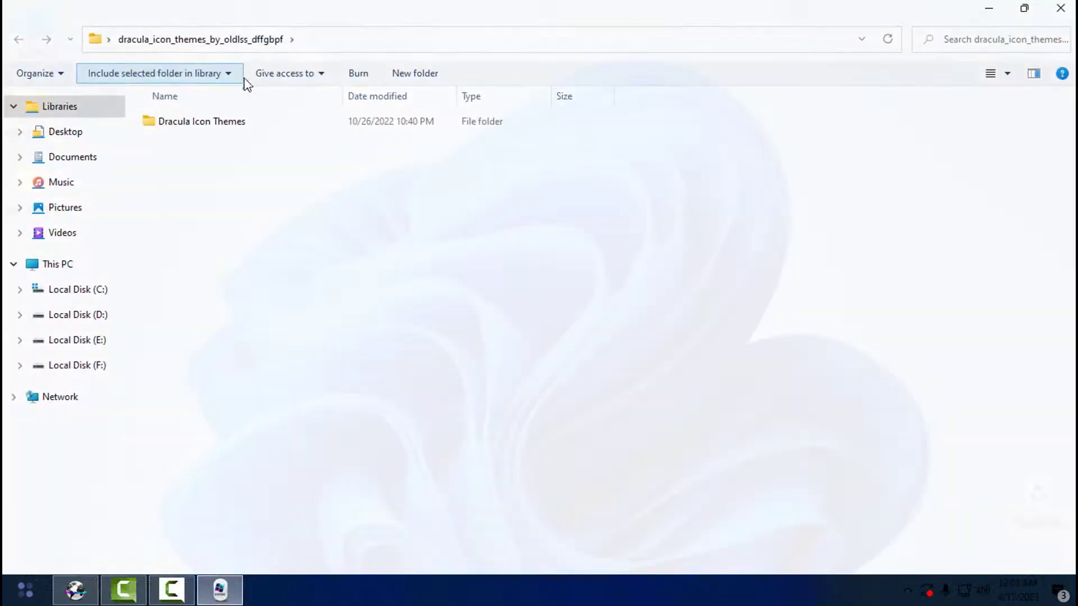
double_click(208, 123)
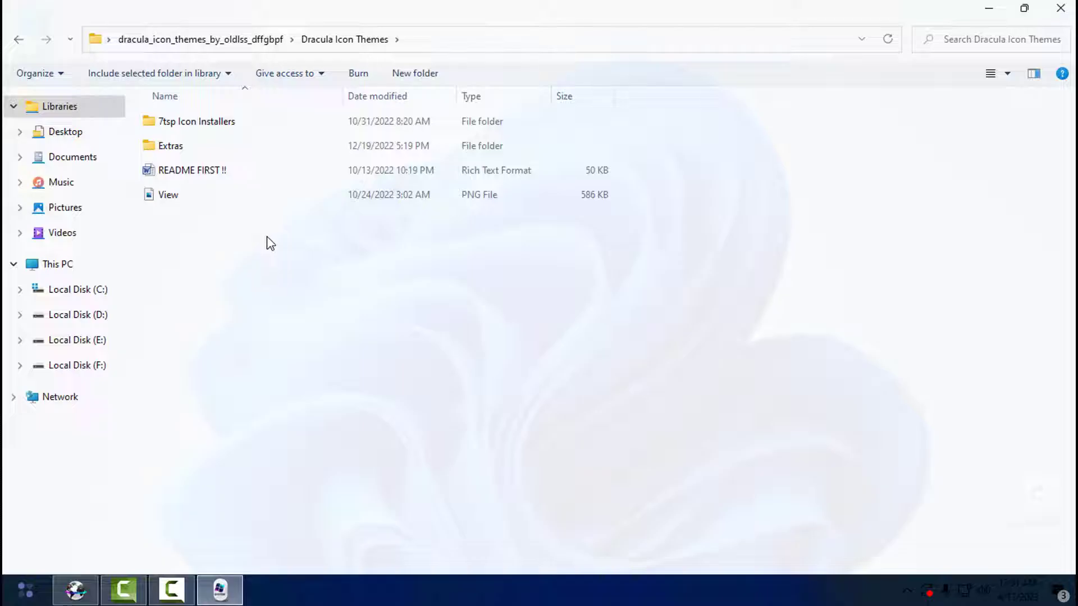
double_click(208, 201)
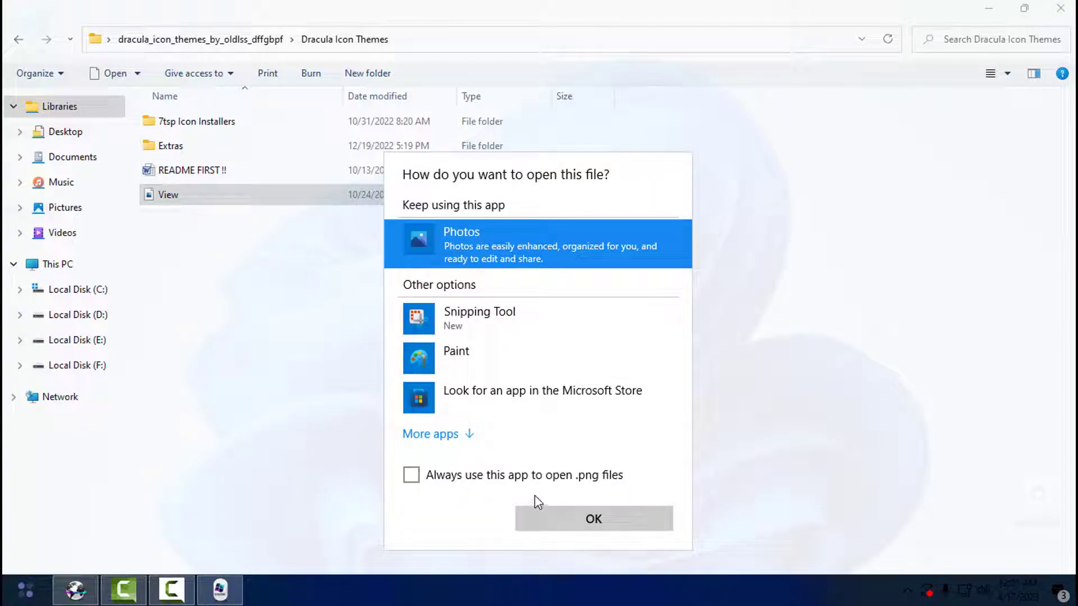
click(552, 507)
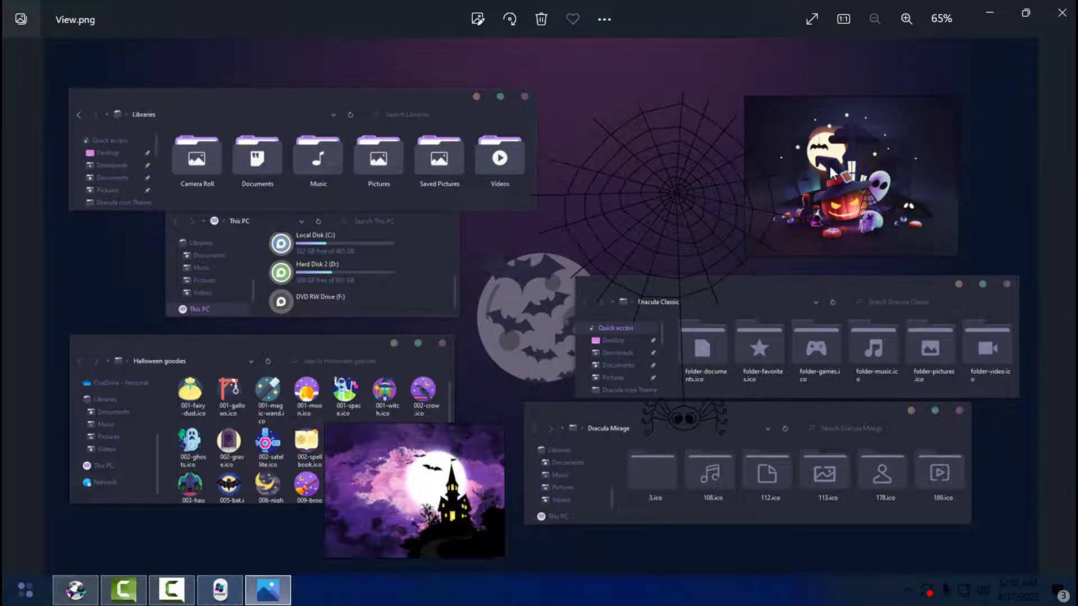
click(1061, 12)
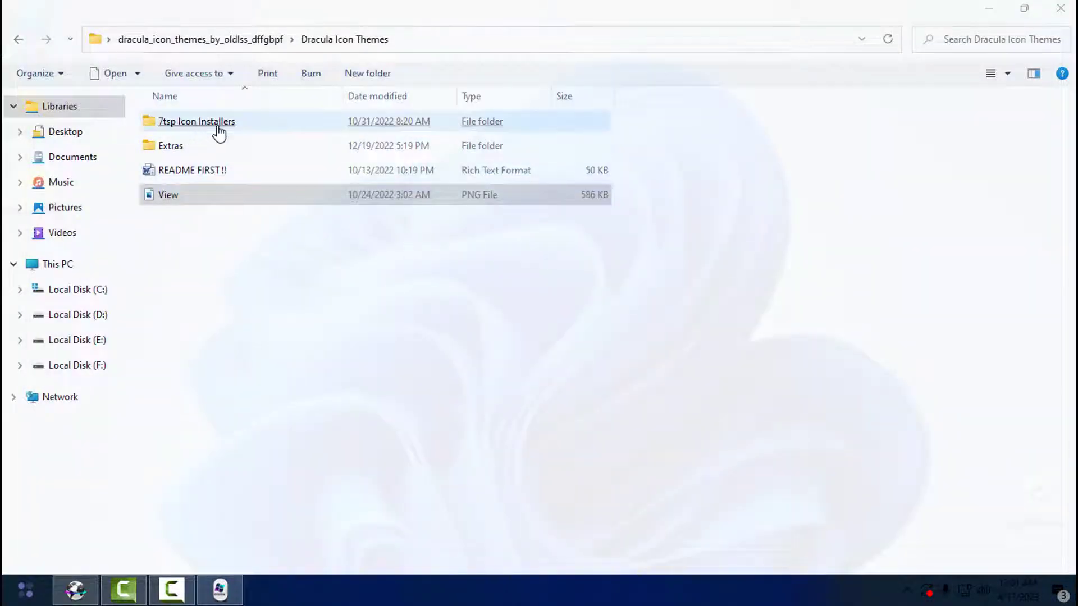
- Look through the theme's Extras folder, including its Wallpapers subfolder
double_click(173, 148)
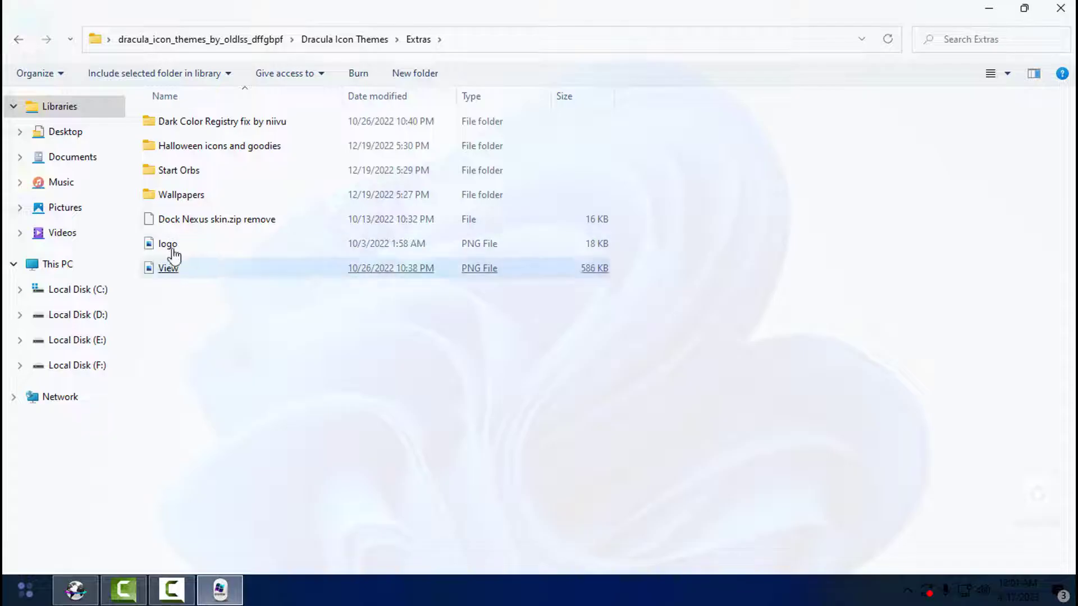
double_click(183, 195)
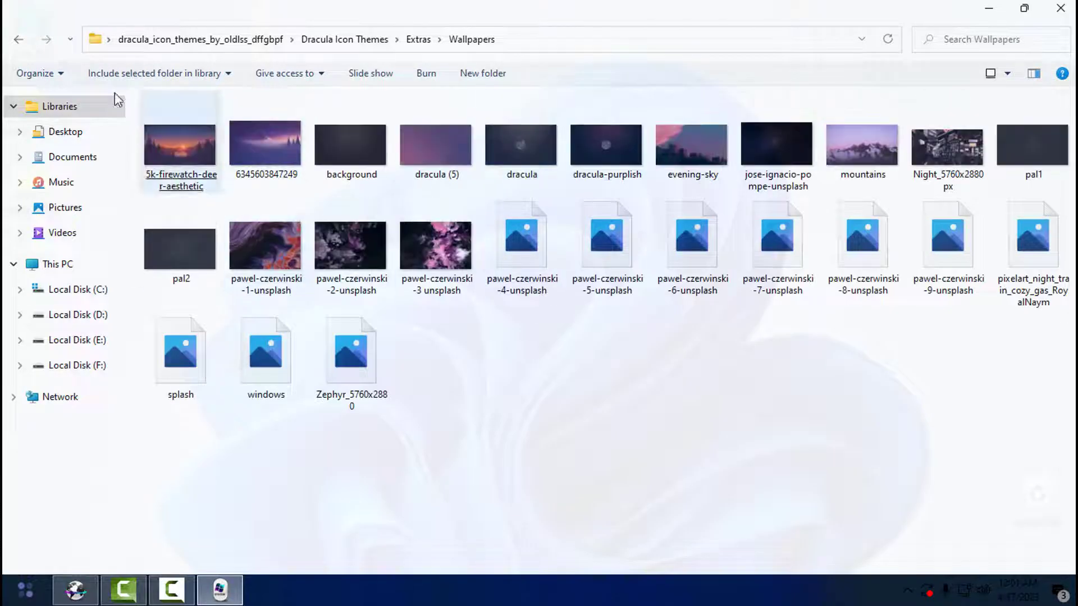
click(19, 40)
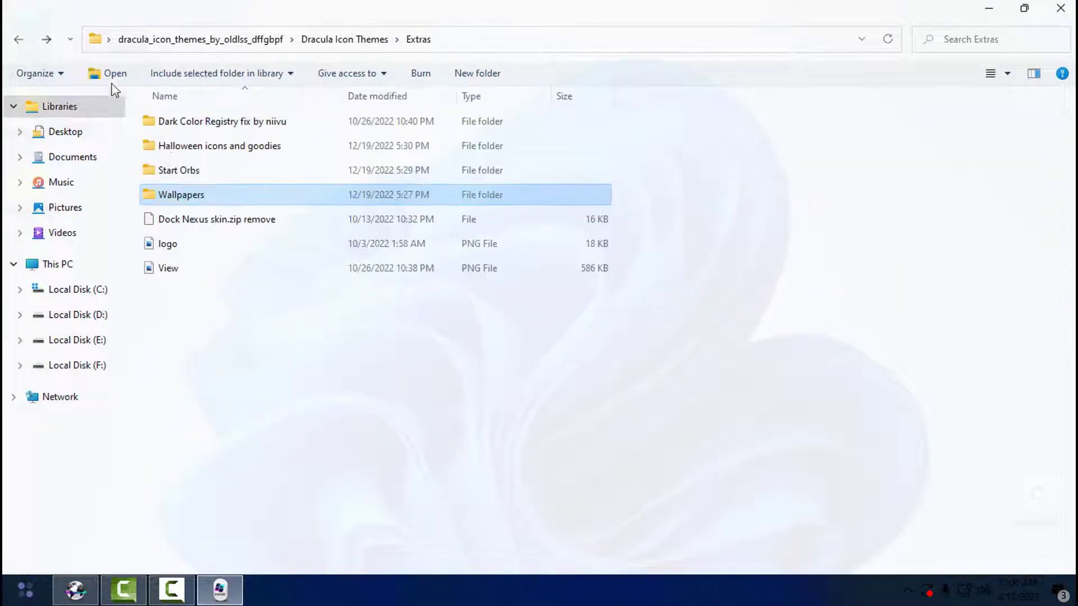
click(170, 243)
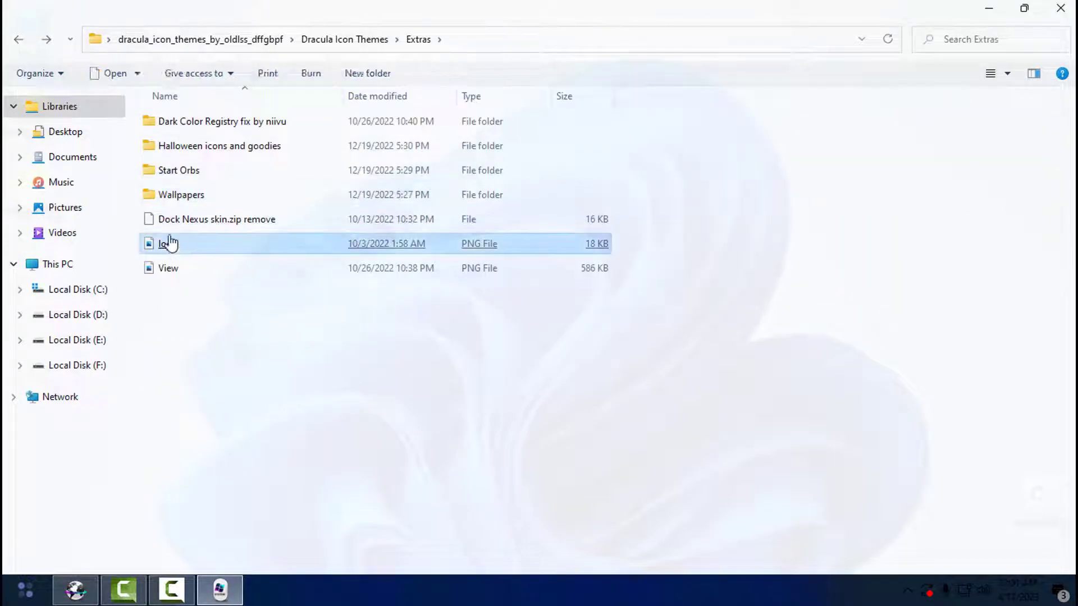
click(19, 41)
- Go to 7tsp Tela-Dracula inside 7tsp Icon Installers and examine the icons in its folders icons subfolder
double_click(207, 122)
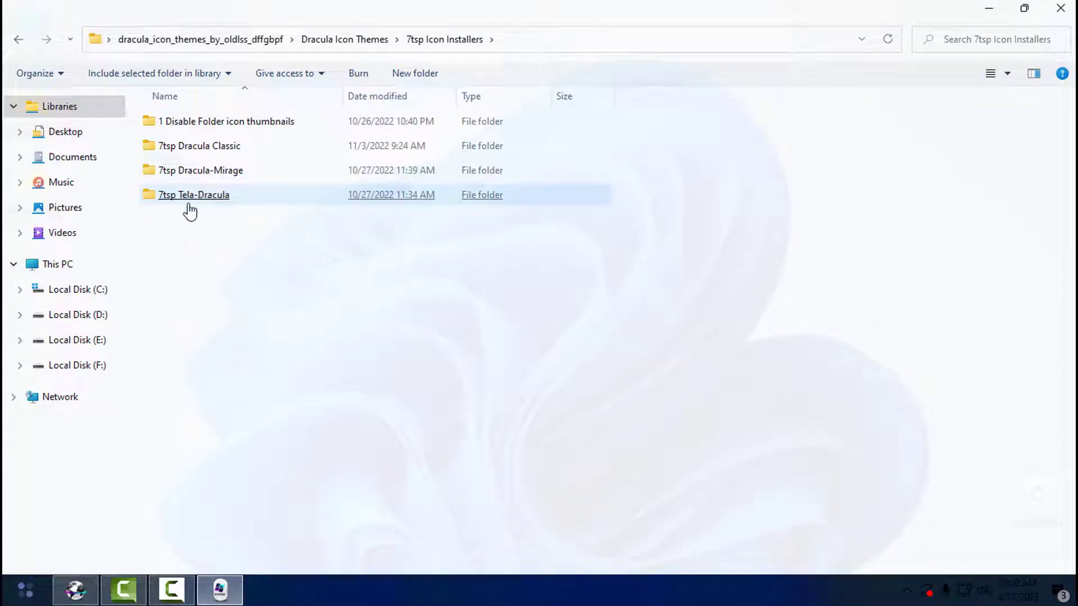
double_click(185, 202)
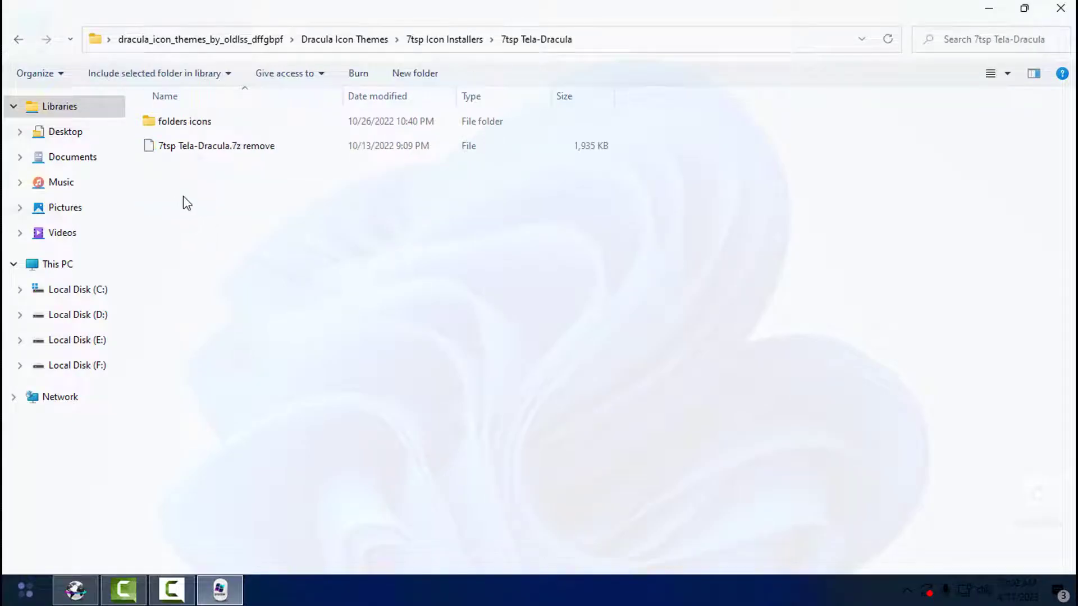
double_click(180, 130)
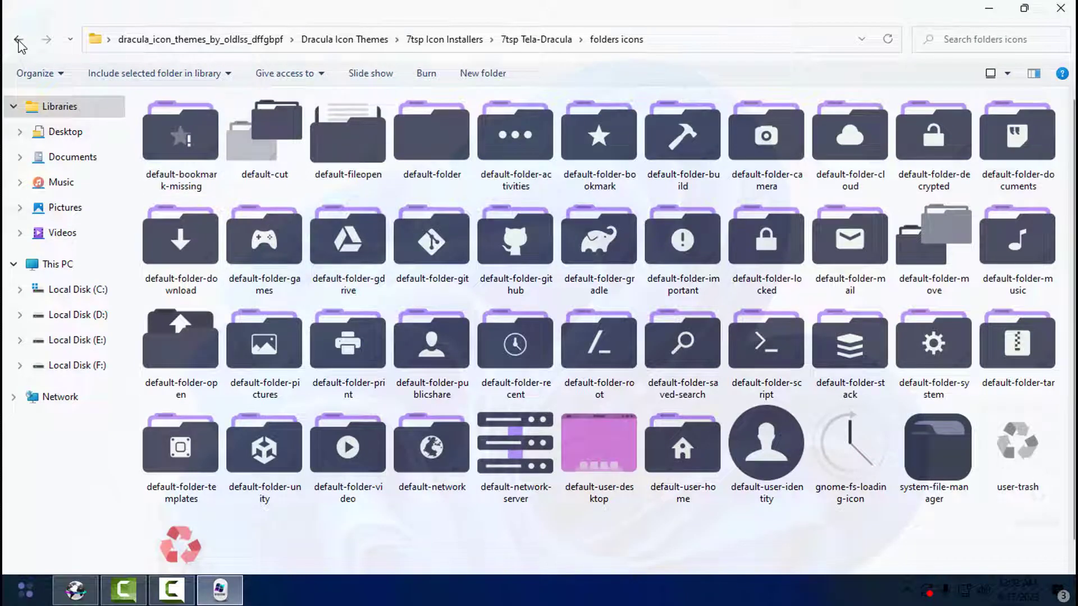
click(19, 40)
- Rename the 7tsp Tela-Dracula icon pack file to "7tsp Tela-Dracula.7z" and close the folder window
right_click(178, 145)
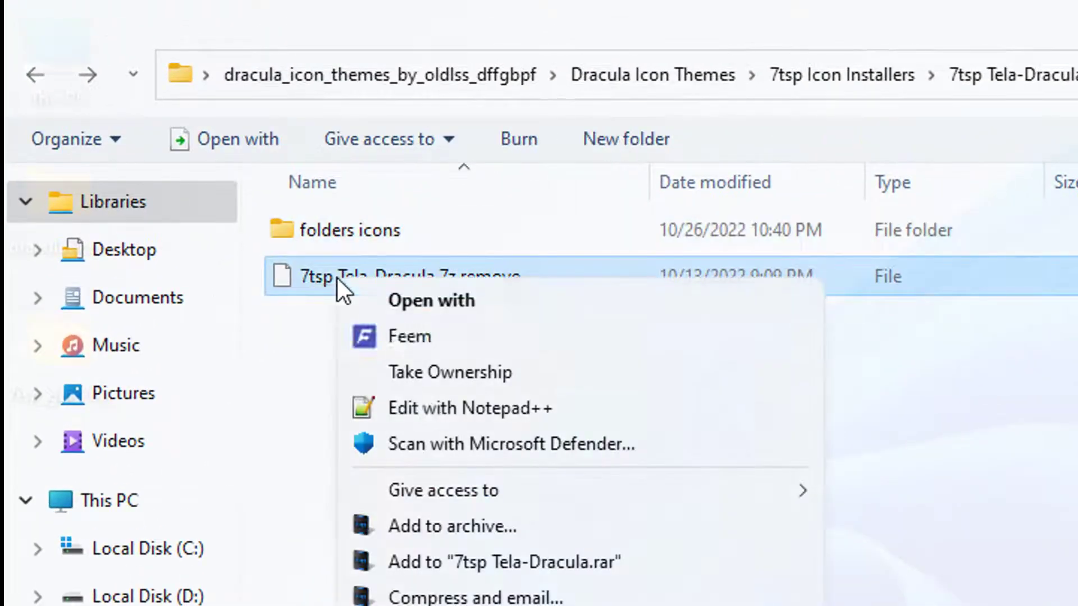
key(m)
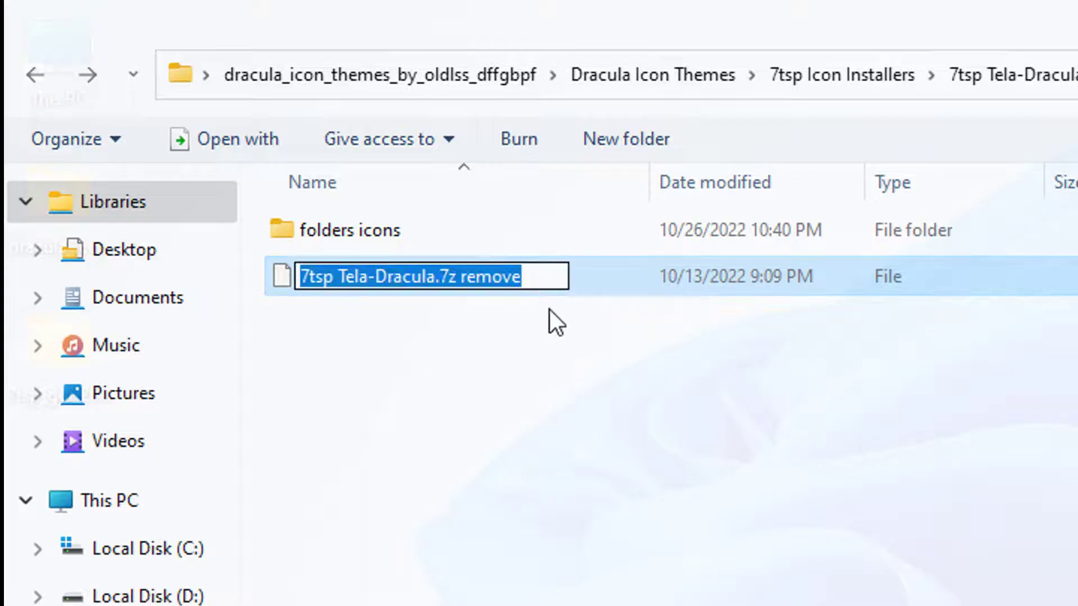
click(555, 277)
key(BackSpace)
key(BackSpace)
key(BackSpace)
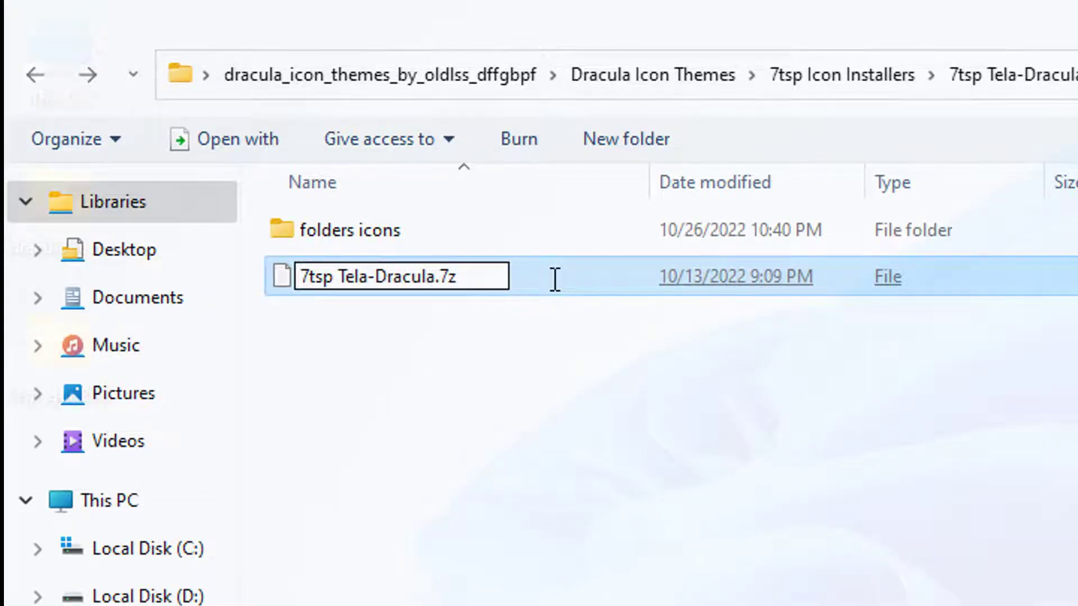
key(Return)
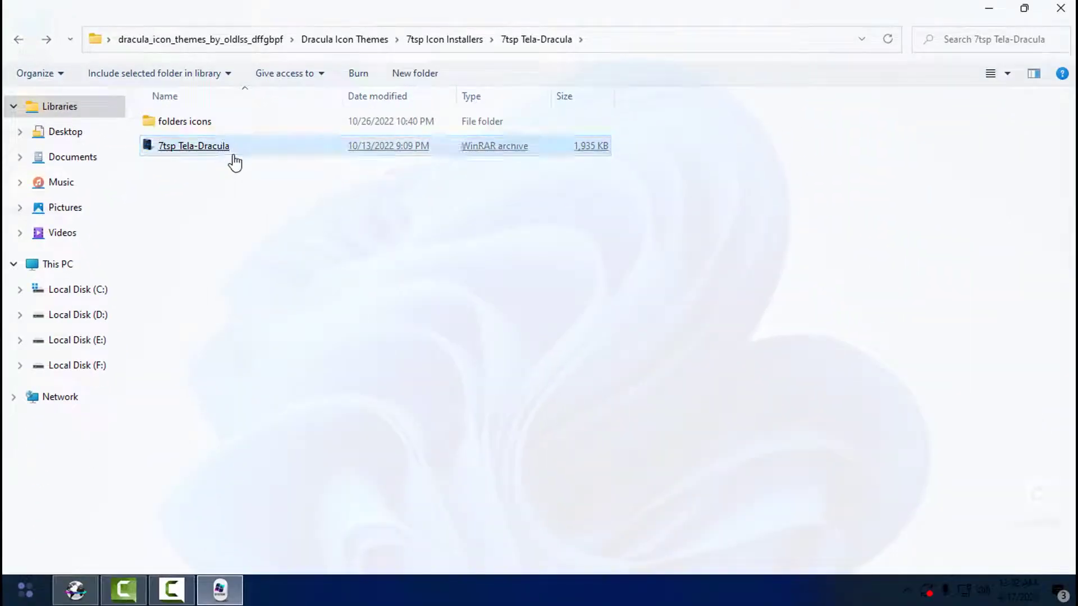
click(1060, 8)
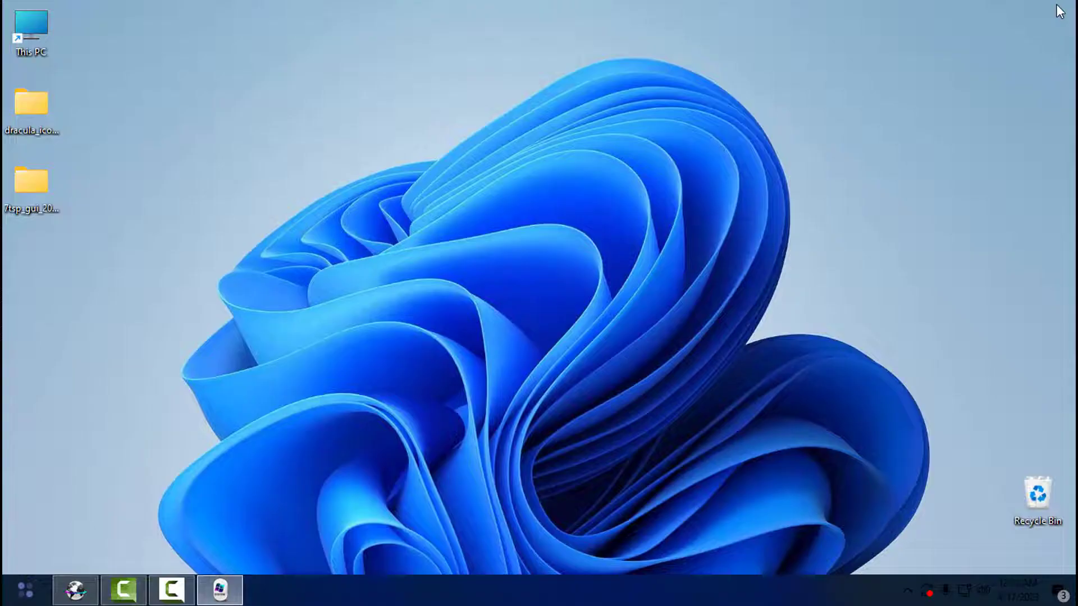
- In the extracted 7tsp GUI folder on the desktop, rename the .ee file to "7tsp GUI v0.6(2019).exe"
double_click(41, 197)
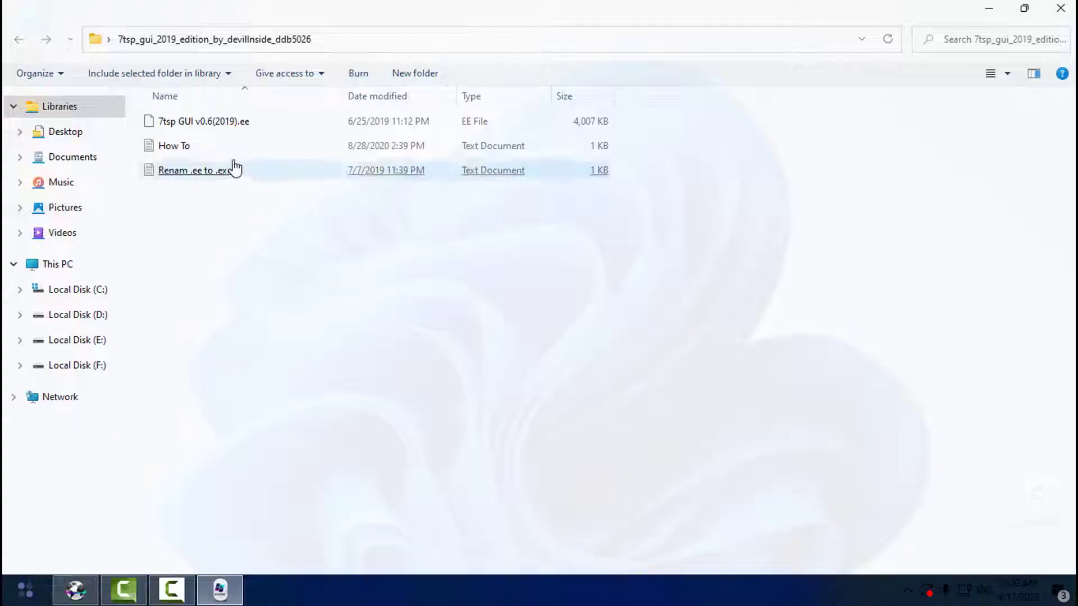
right_click(203, 123)
click(241, 493)
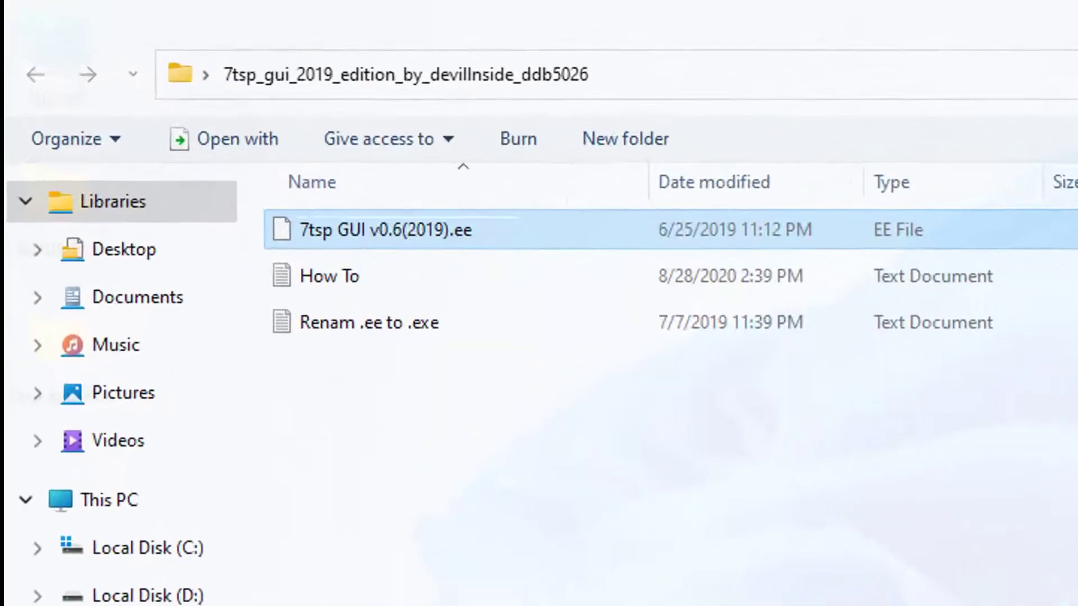
click(487, 219)
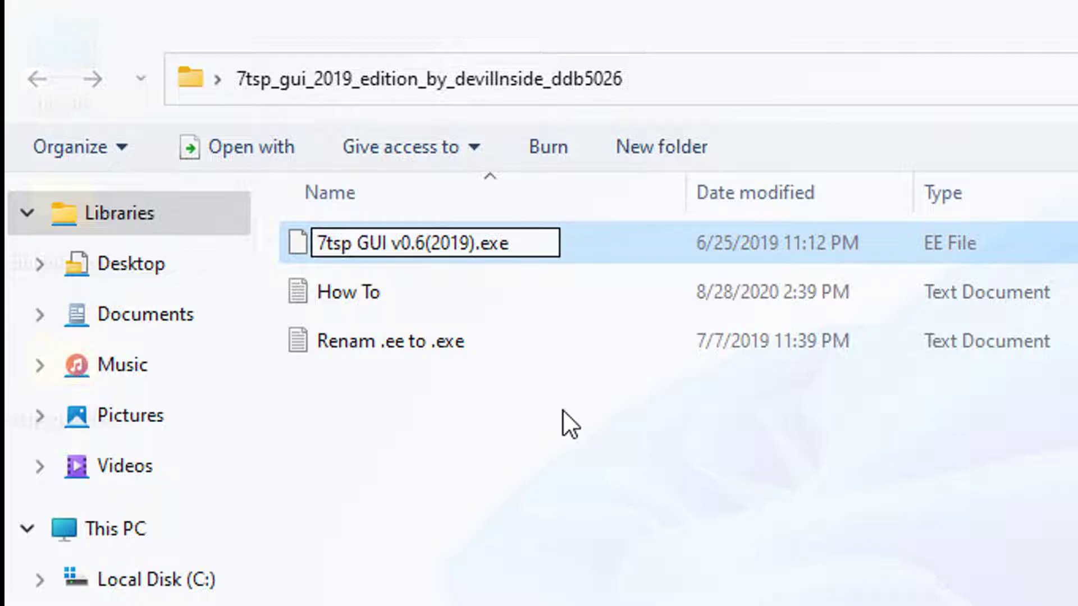
key(Return)
click(844, 414)
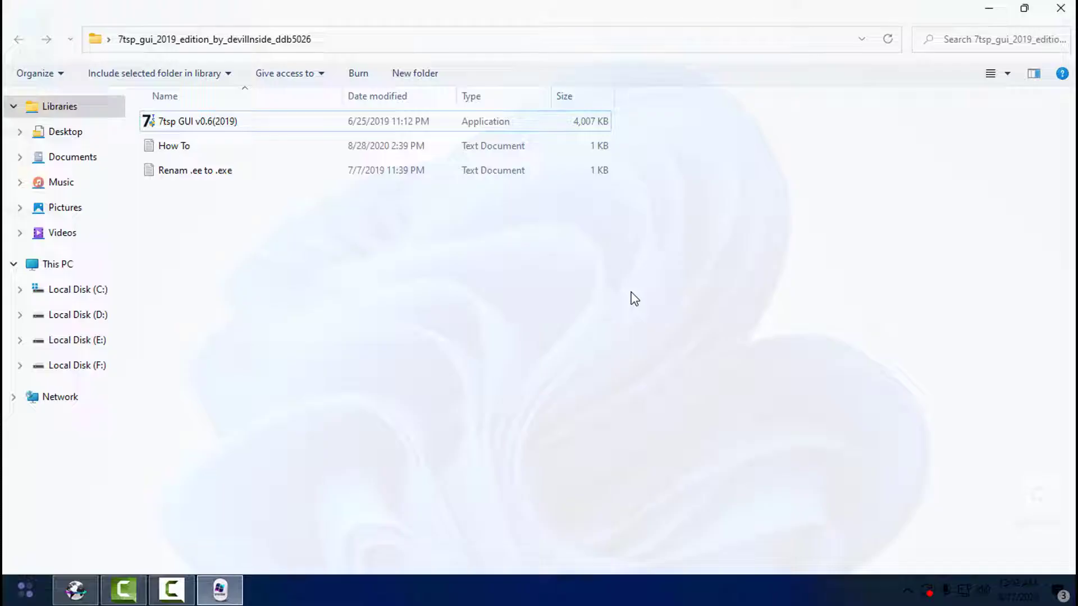
- Run 7tsp GUI v0.6(2019) as administrator and add the 7tsp Tela-Dracula archive from the Dracula icon theme's 7tsp Icon Installers folder as a custom pack
right_click(189, 118)
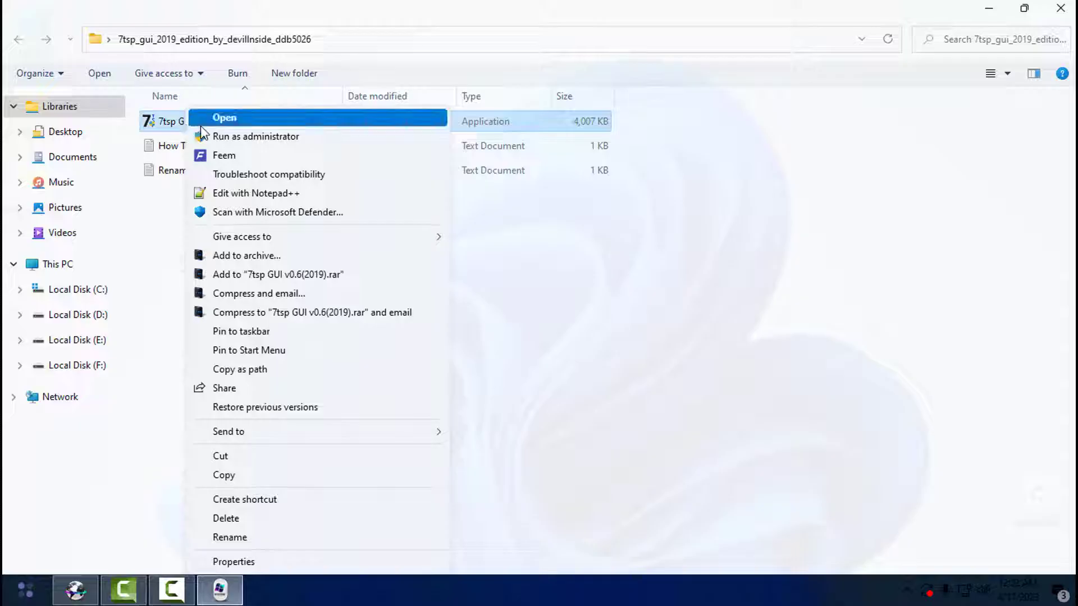
click(256, 136)
click(390, 218)
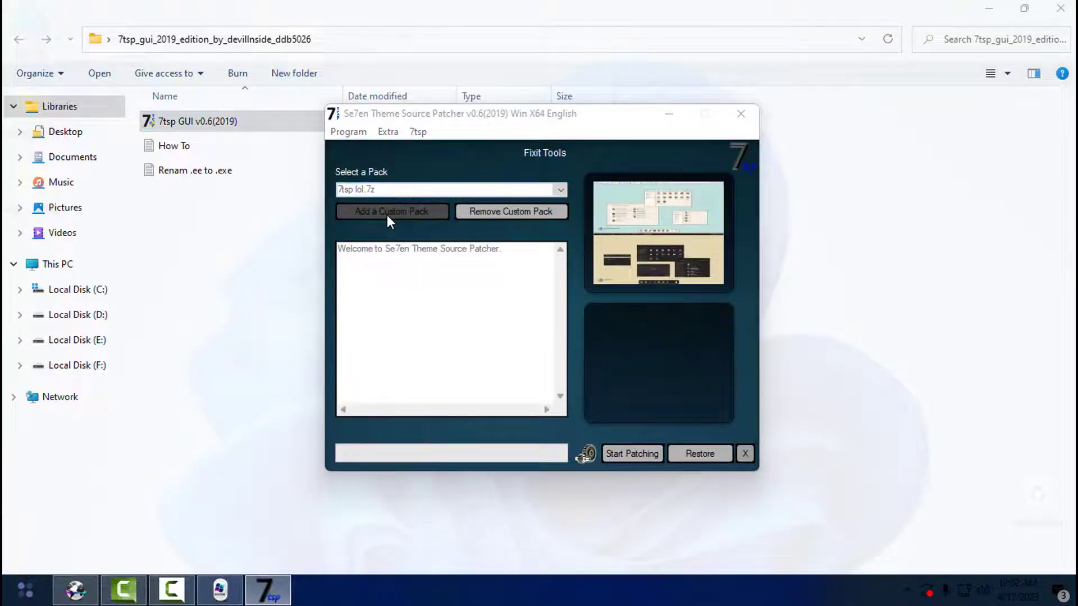
click(392, 278)
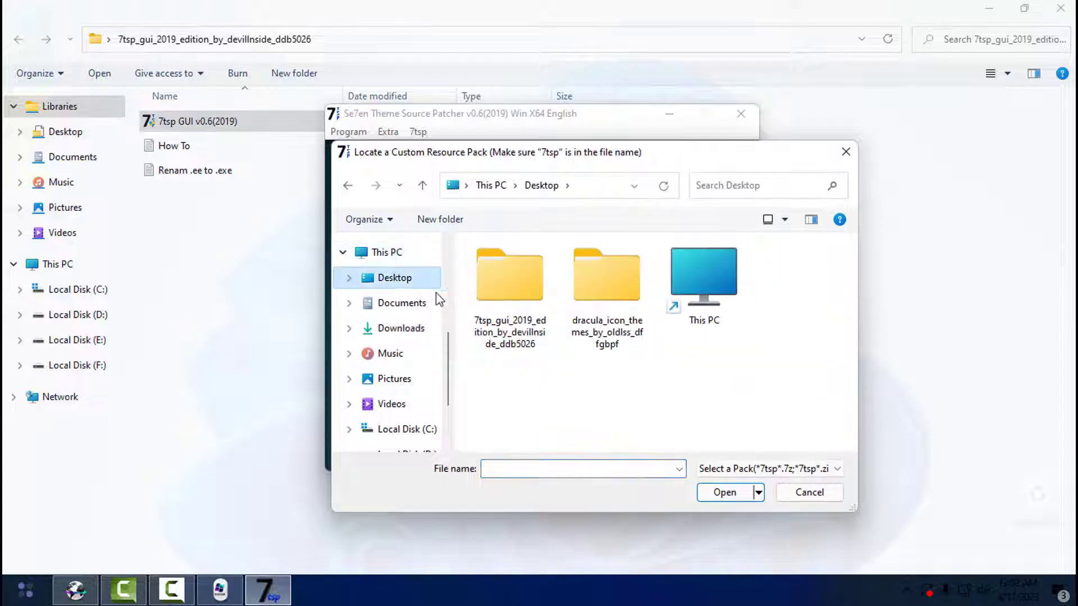
double_click(579, 319)
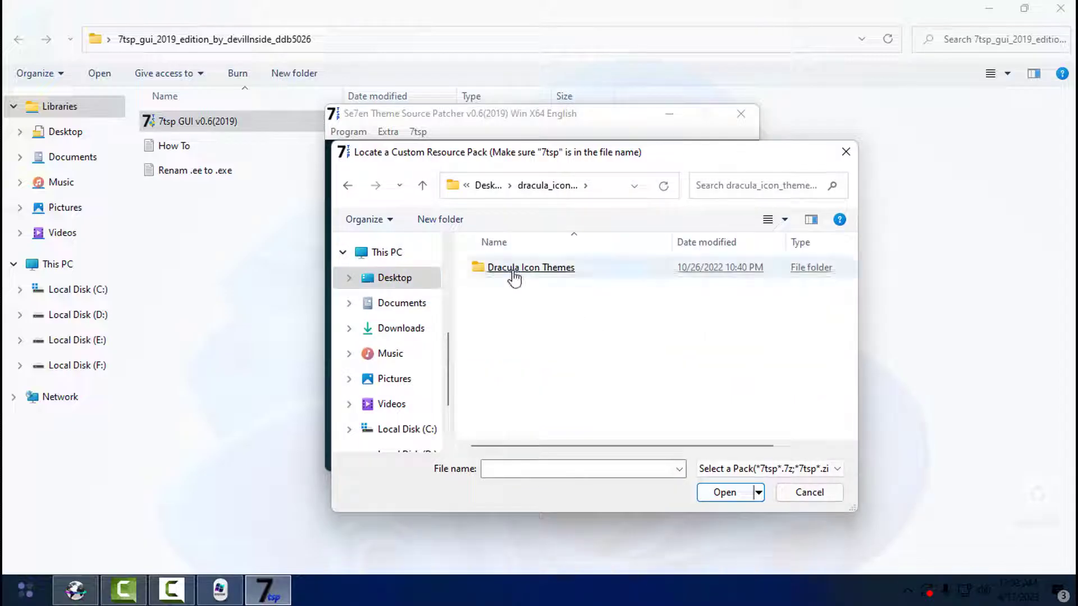
double_click(515, 279)
double_click(513, 275)
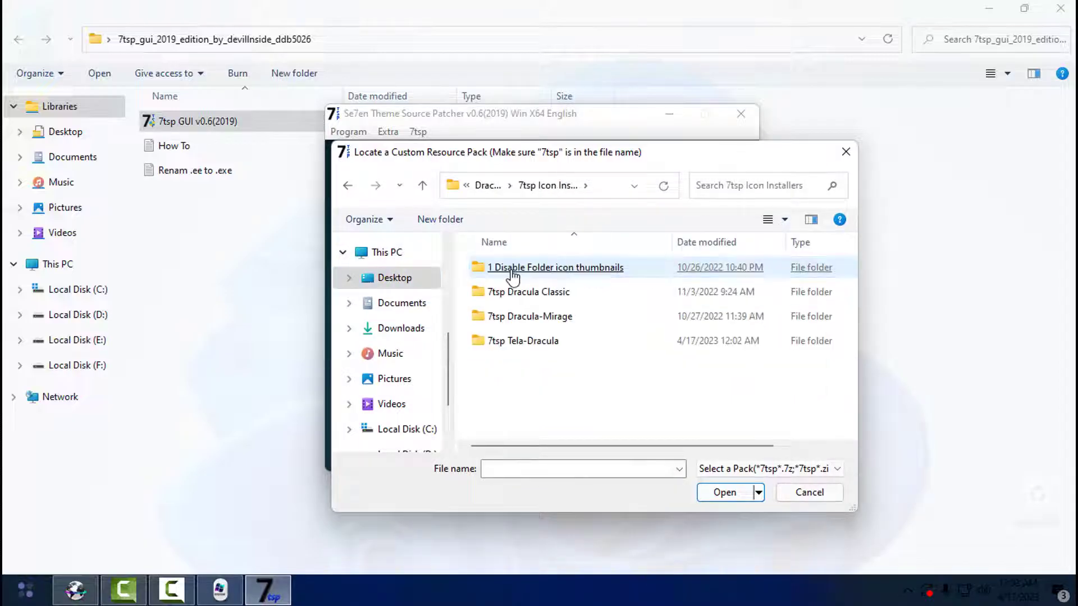
double_click(518, 341)
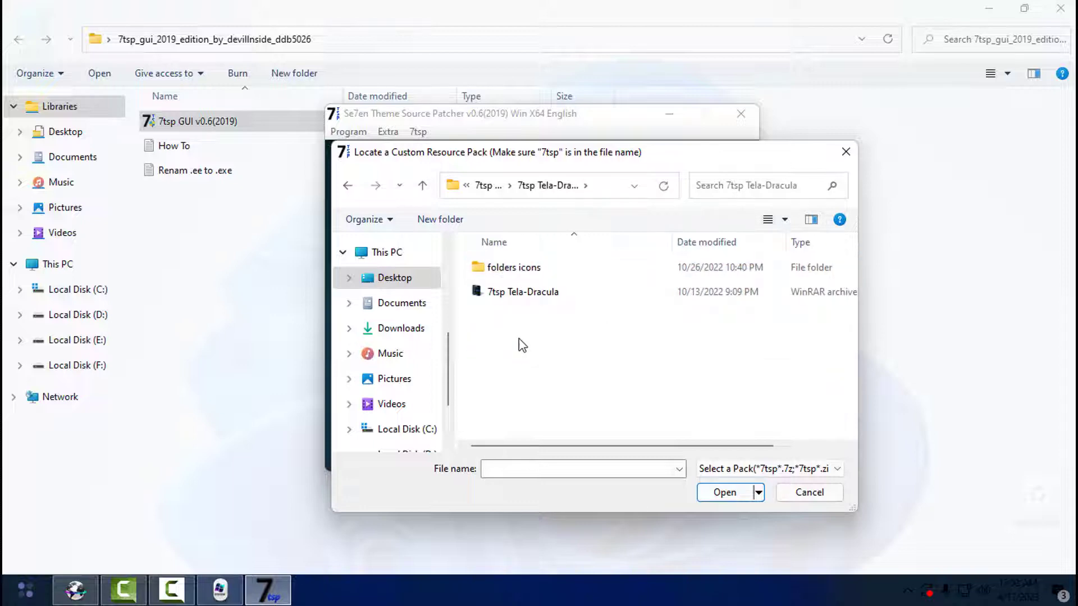
double_click(505, 292)
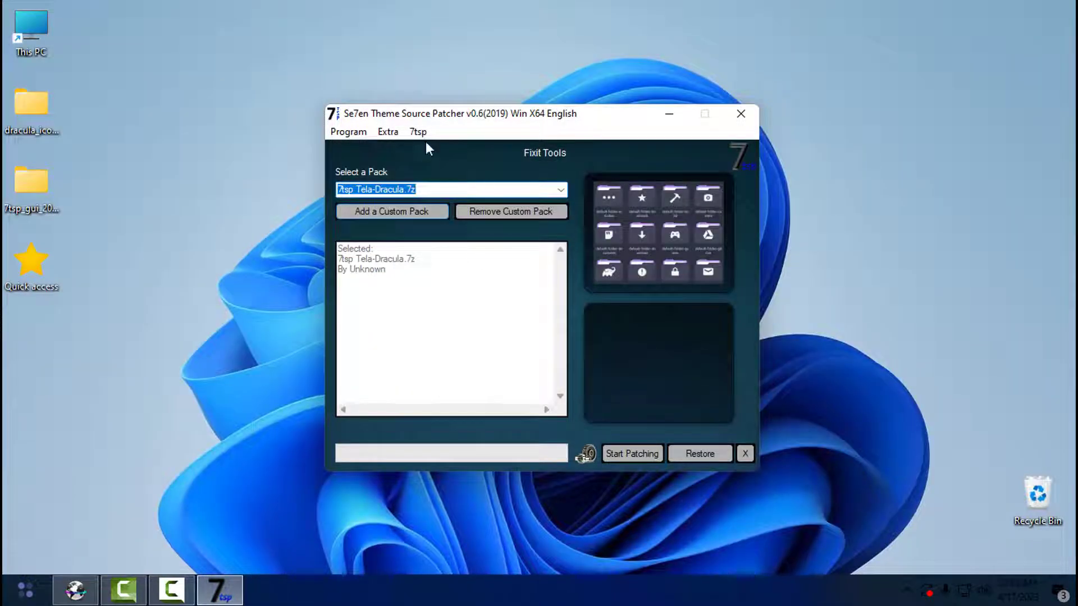
- Save the patcher's options with a new restore point created when patching
click(388, 132)
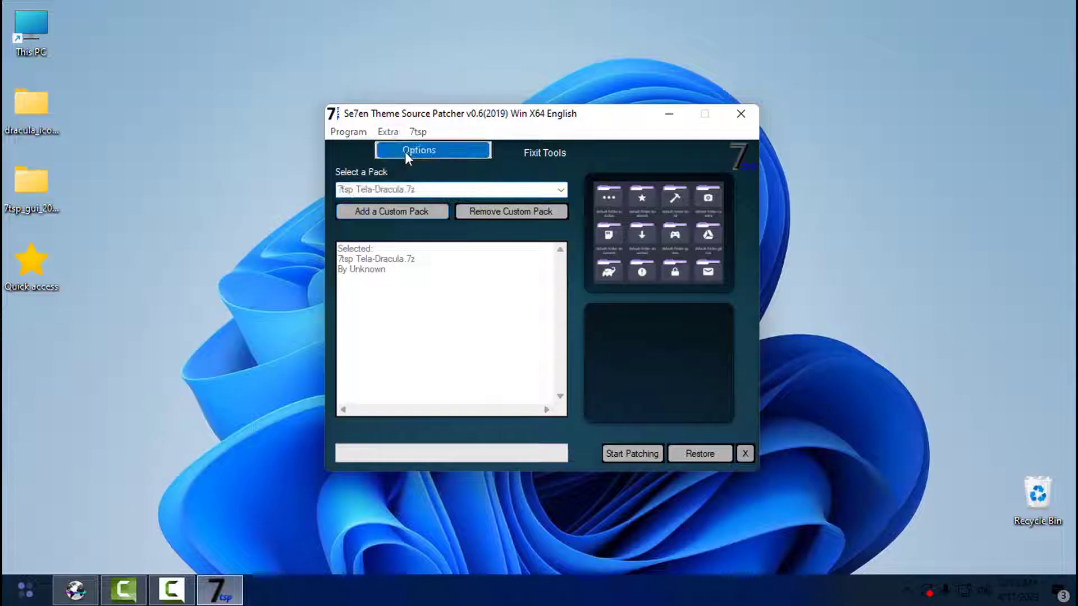
click(411, 151)
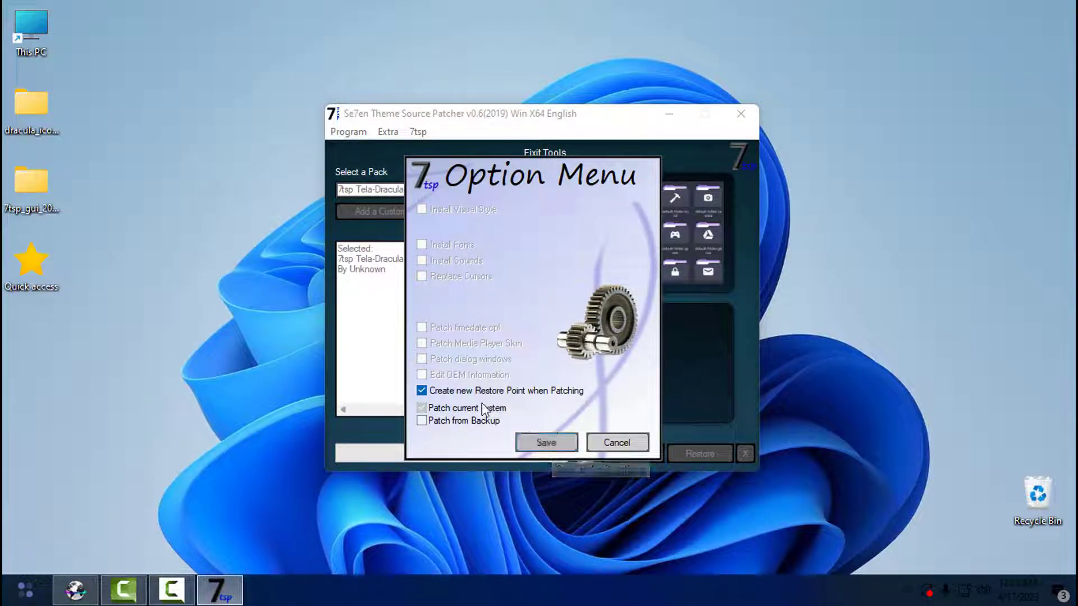
click(534, 437)
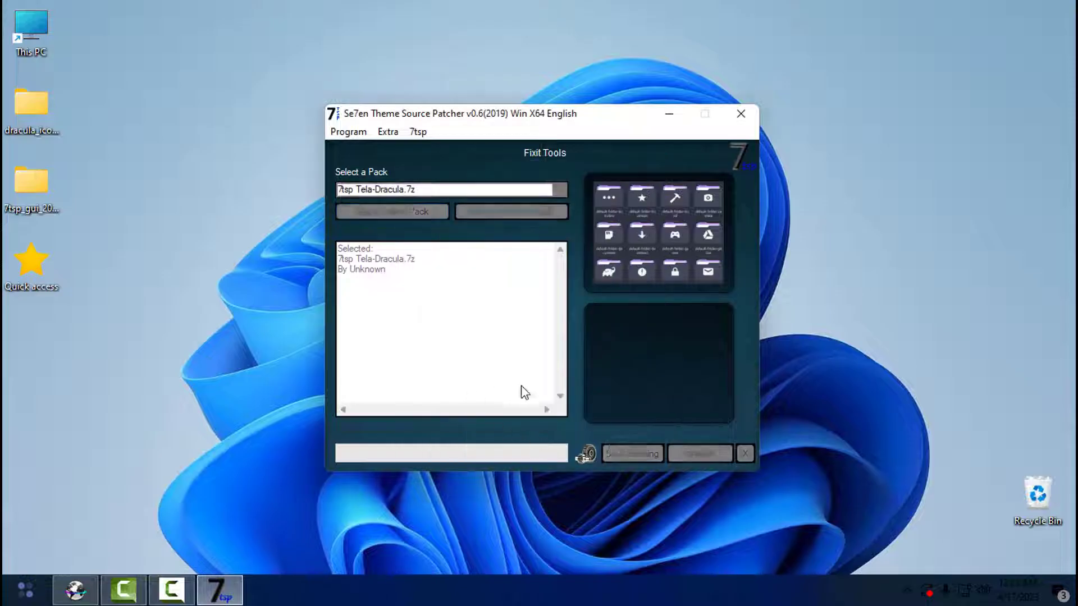
- Patch the system with the 7tsp Tela-Dracula pack, reboot Windows, and dismiss the completion notice
click(628, 463)
click(535, 375)
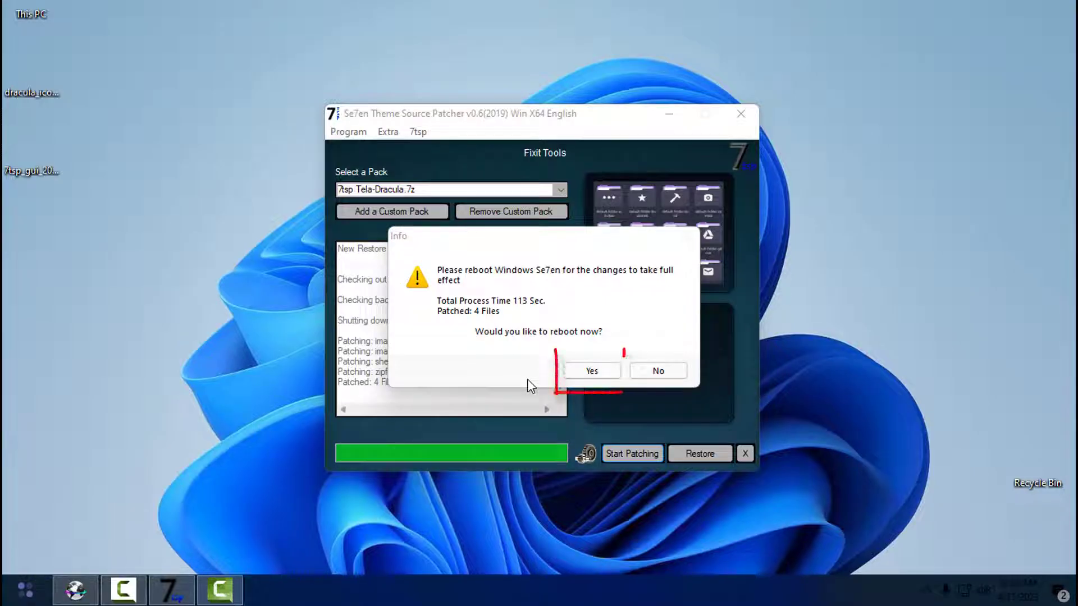
click(592, 371)
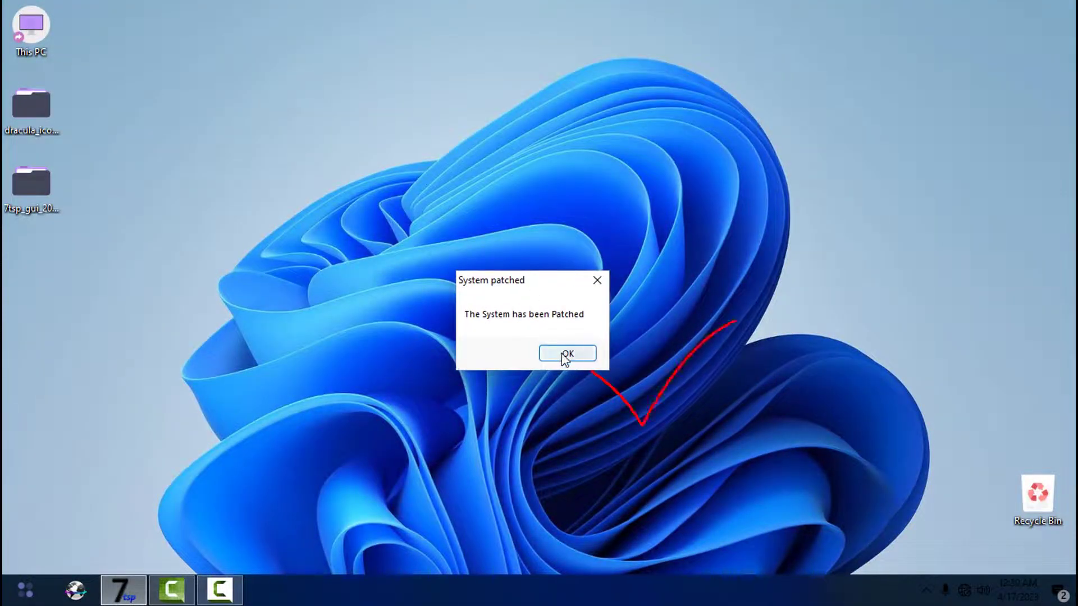
click(566, 353)
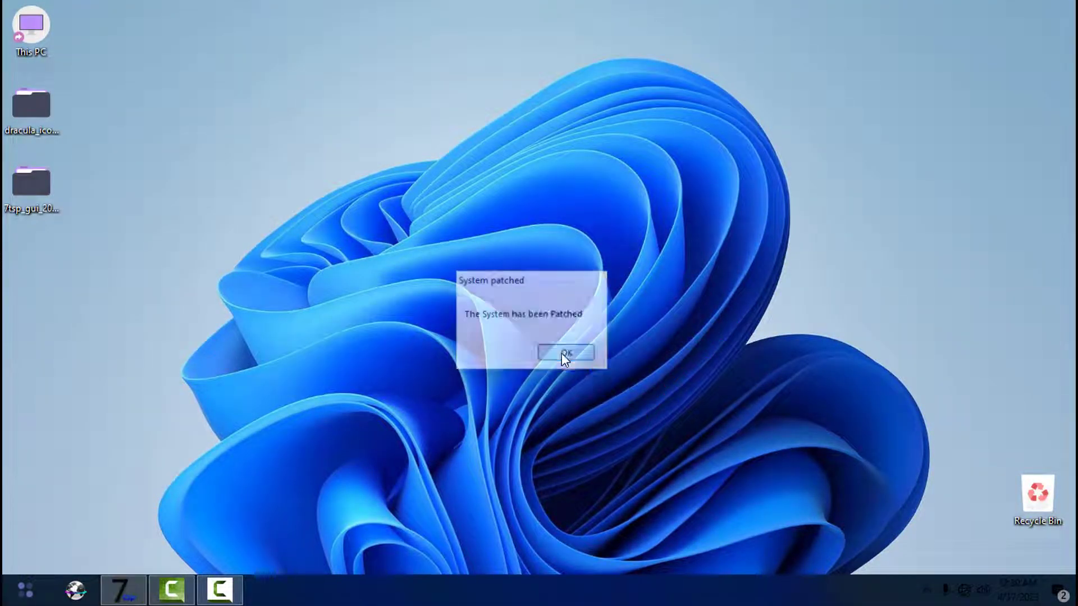
- Examine the new icons on the desktop, in the Dracula icon themes folder using medium icons, and in This PC
right_click(162, 212)
click(181, 260)
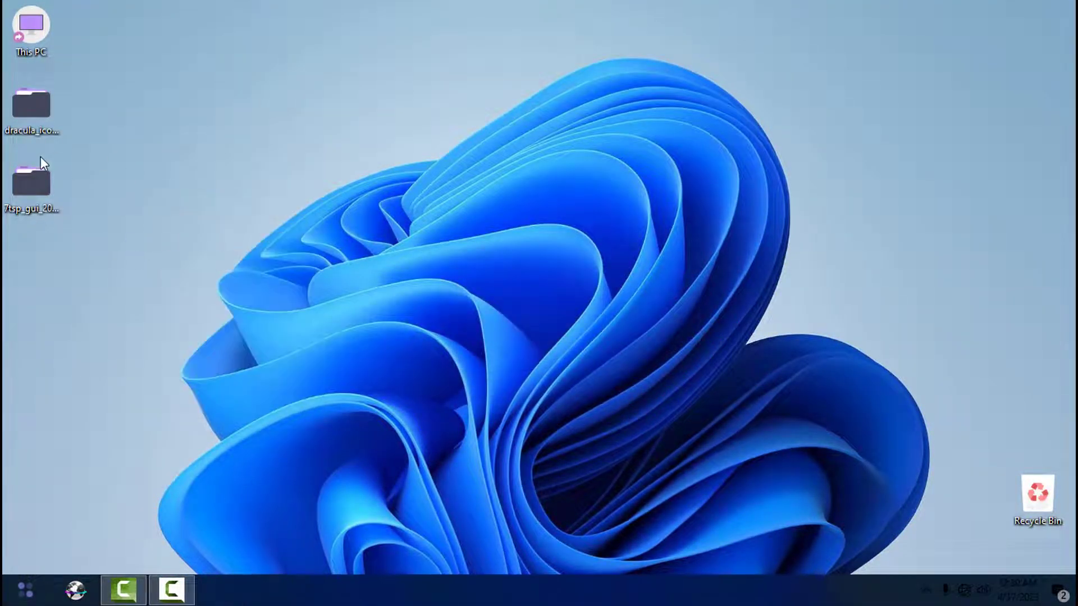
double_click(31, 104)
right_click(205, 173)
mouse_move(337, 180)
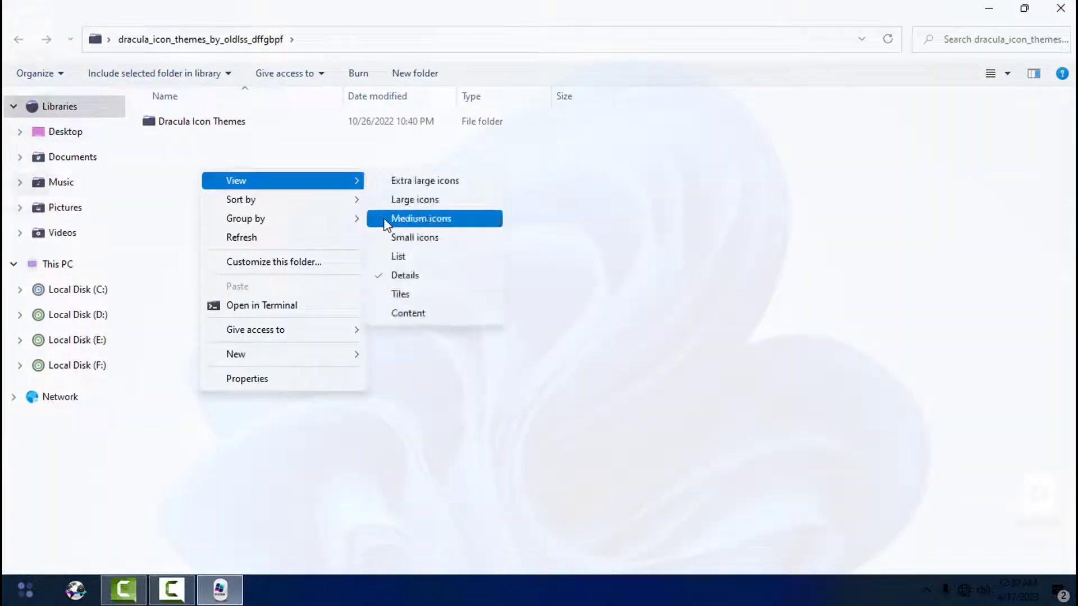
click(377, 219)
click(63, 112)
drag(696, 7, 511, 113)
double_click(510, 113)
click(58, 264)
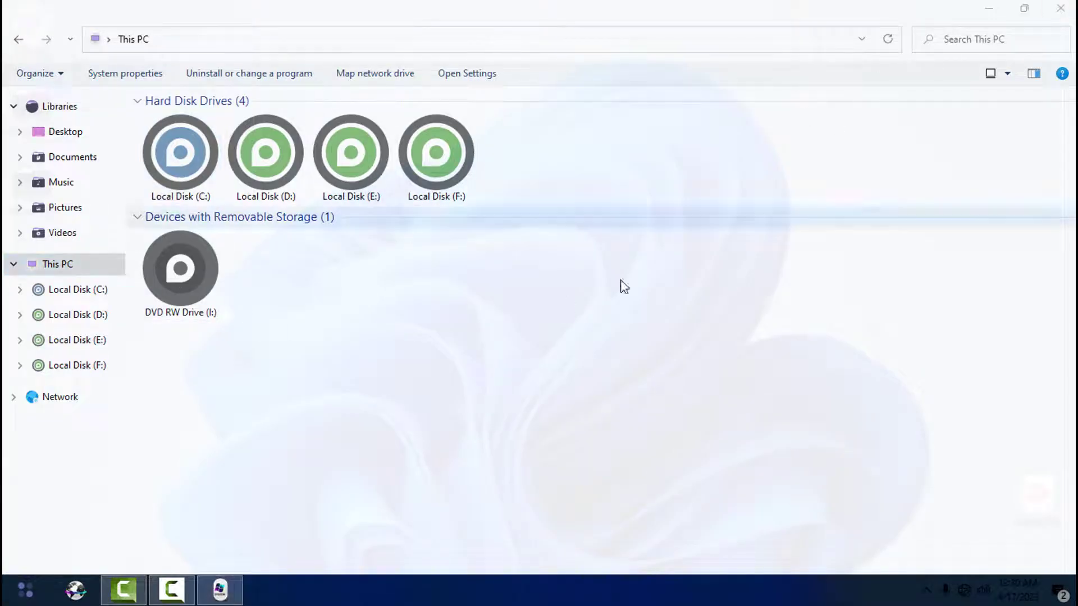
click(1048, 14)
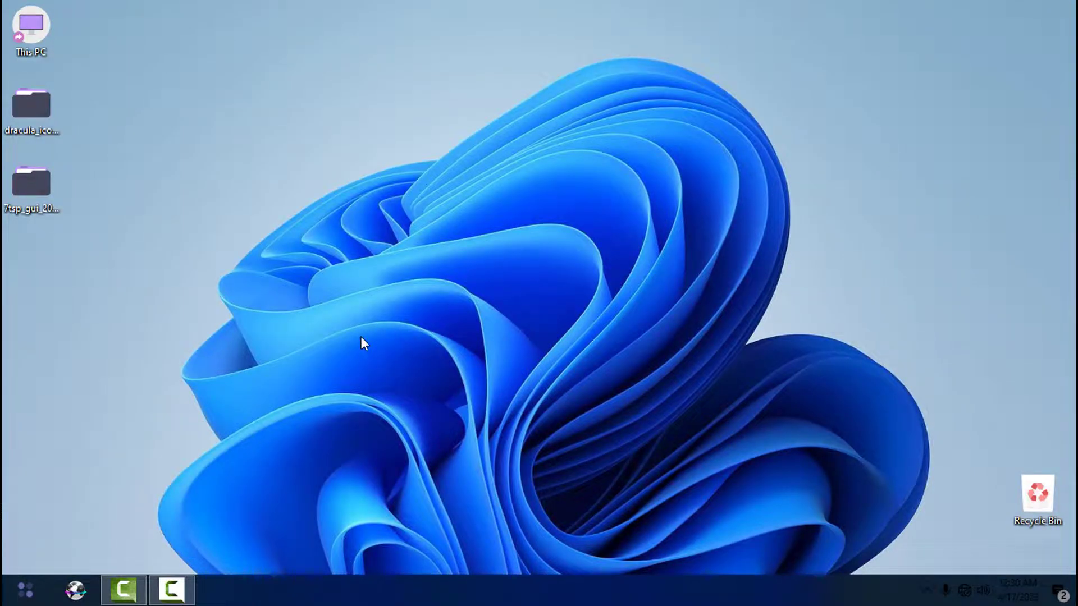
- Switch to the browser and download Dracula.zip from the Windows-11-themes GitHub page and UltraUXThemePatcher from its website
click(76, 590)
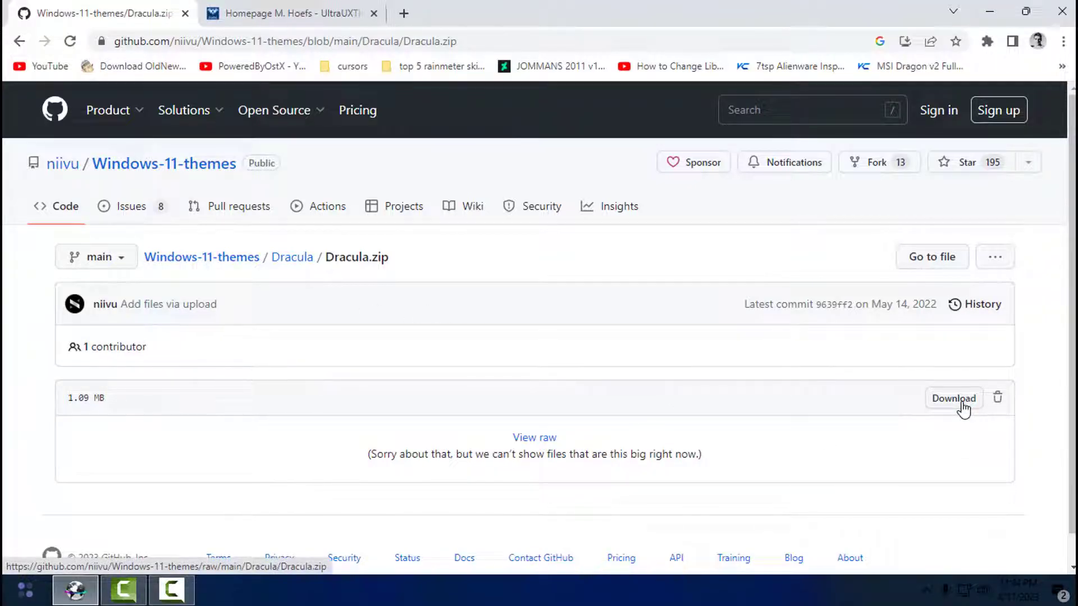
click(964, 409)
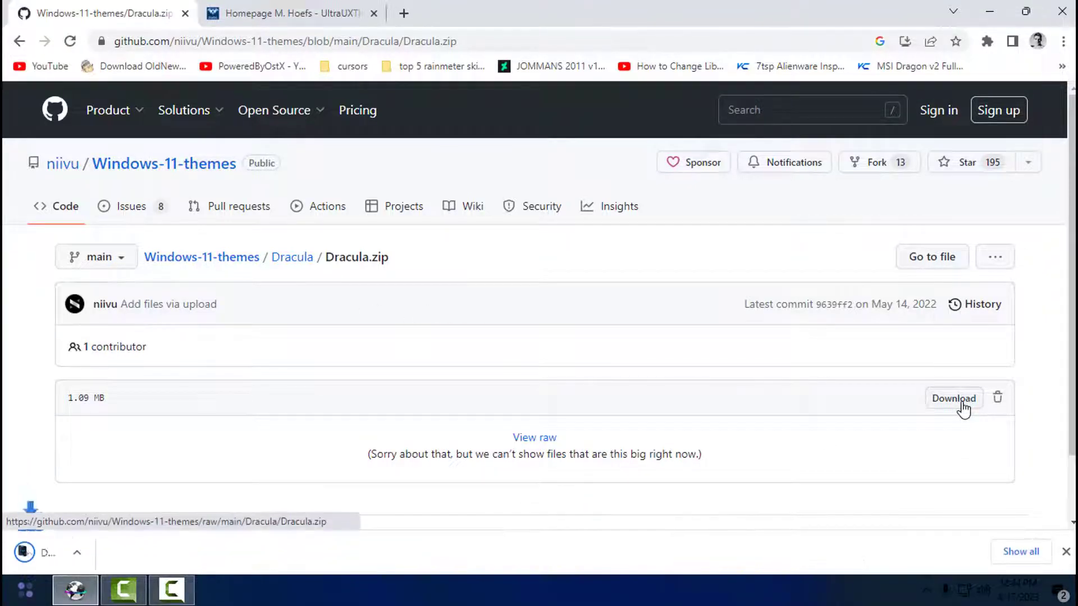
click(286, 13)
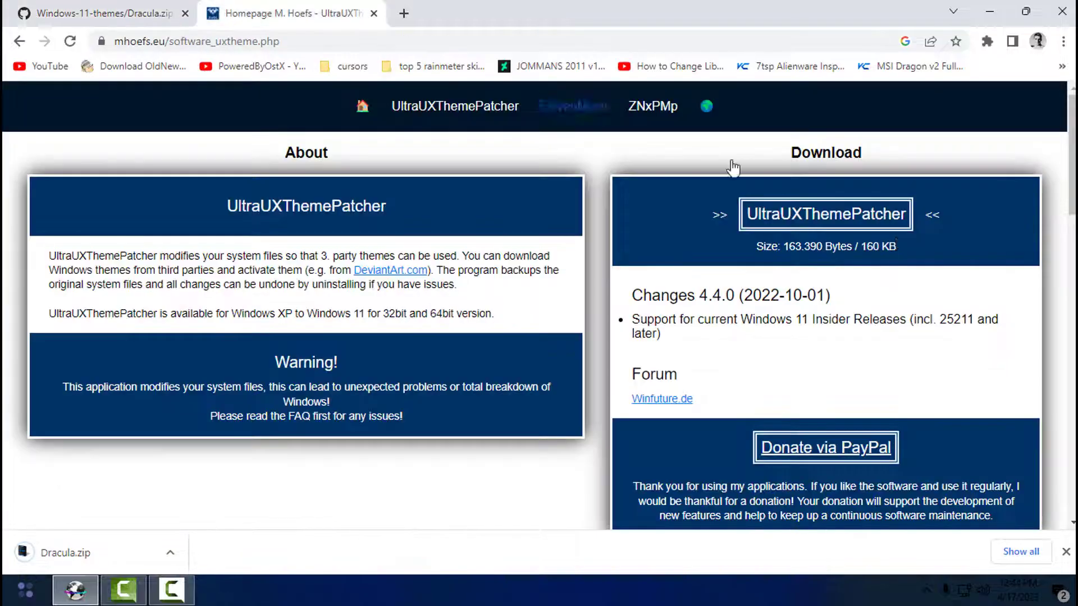
click(807, 219)
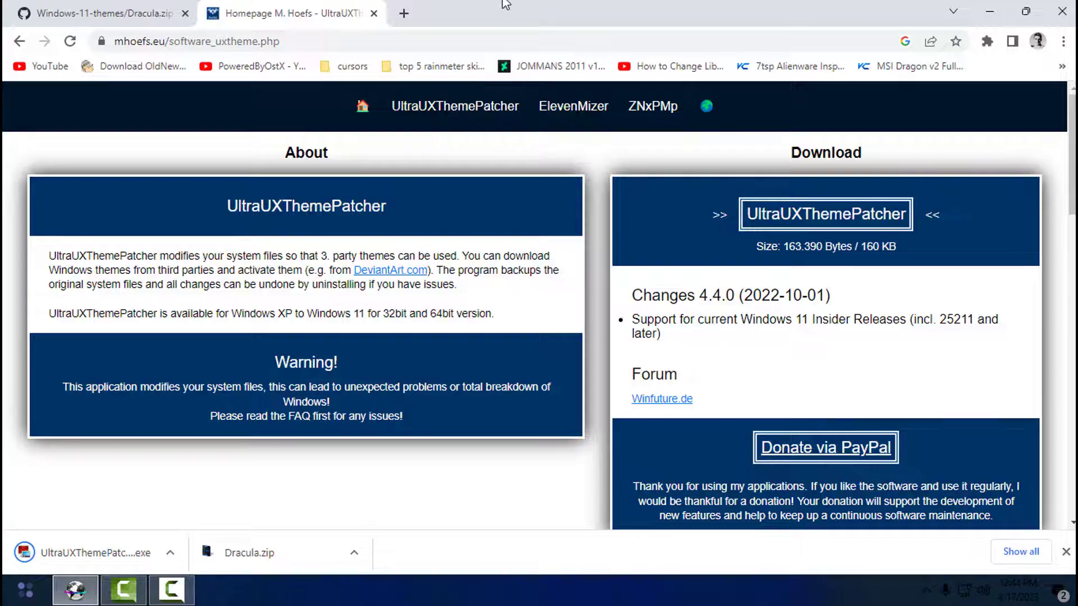
- Place the downloaded UltraUXThemePatcher installer and Dracula.zip on the desktop, and close the browser
drag(545, 6, 594, 20)
drag(256, 531, 56, 337)
drag(475, 551, 29, 340)
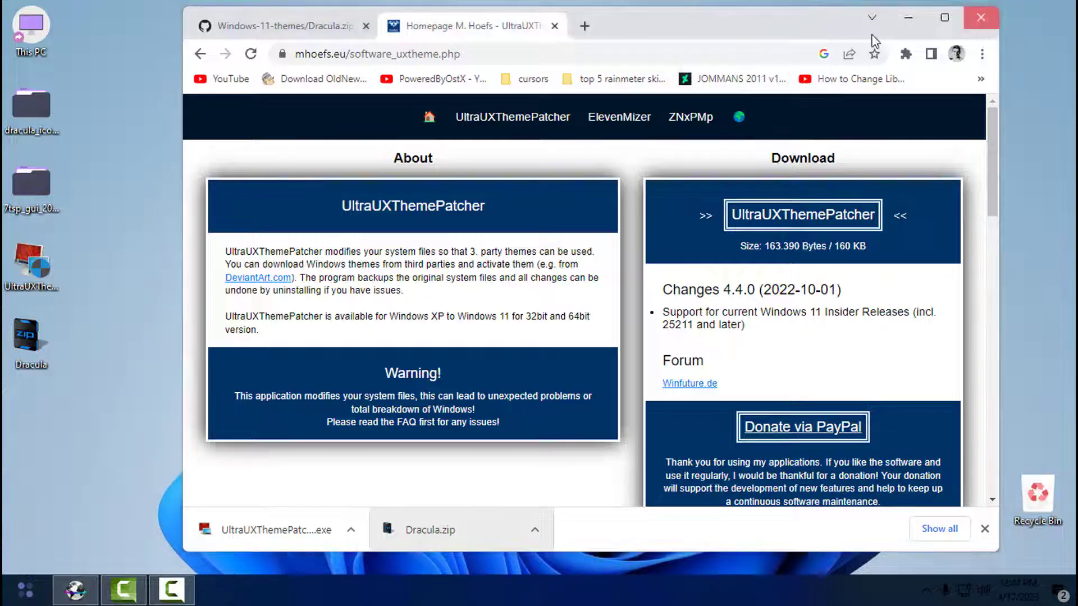
click(981, 17)
- Run the UltraUXThemePatcher installer as administrator, accept the license agreement, and complete the installation
right_click(39, 275)
click(95, 139)
click(626, 425)
click(368, 384)
click(632, 423)
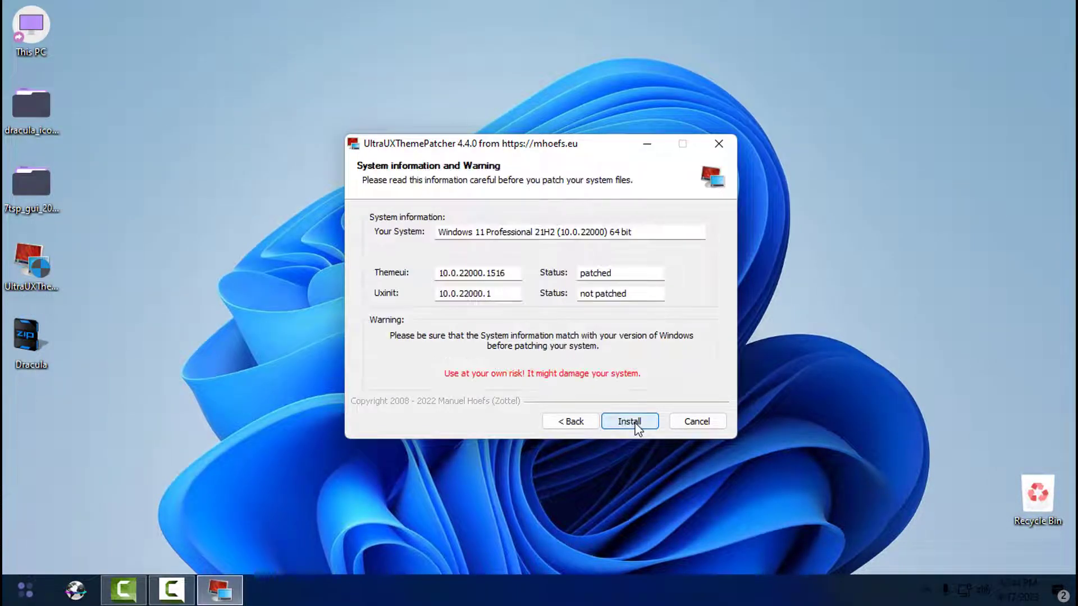
click(630, 421)
click(631, 425)
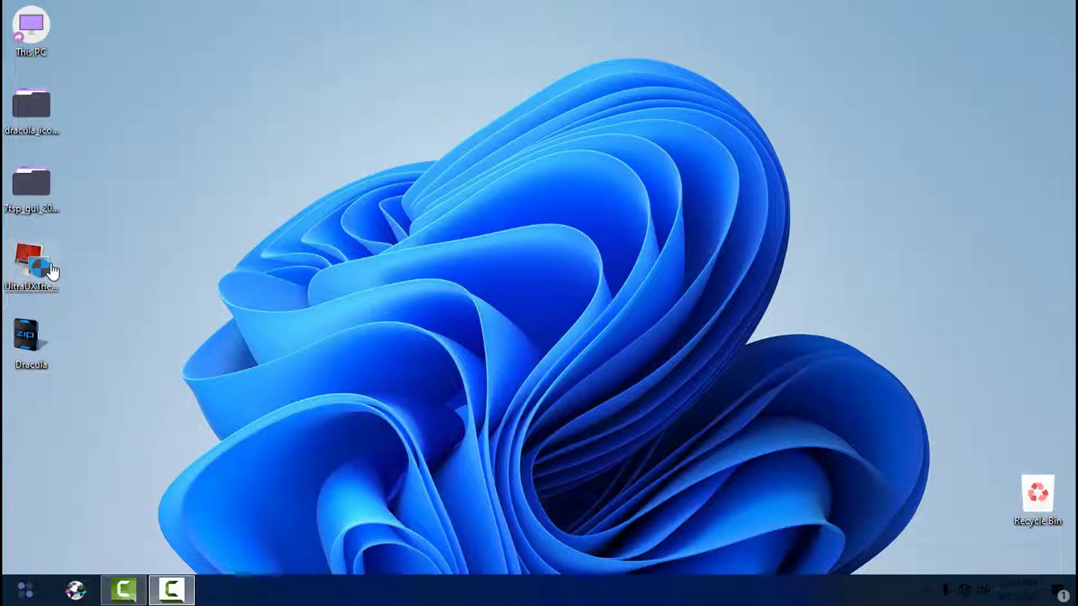
- Reopen UltraUXThemePatcher as administrator, check the patch status of Themeui and Uxinit, and cancel the setup
right_click(53, 272)
click(113, 137)
click(624, 423)
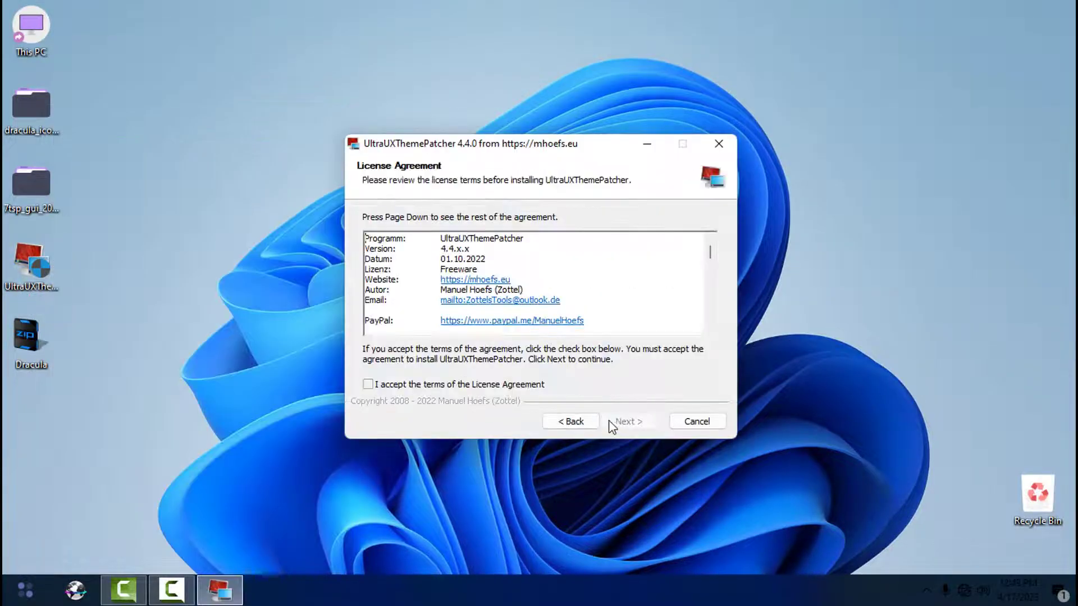
click(517, 387)
click(617, 422)
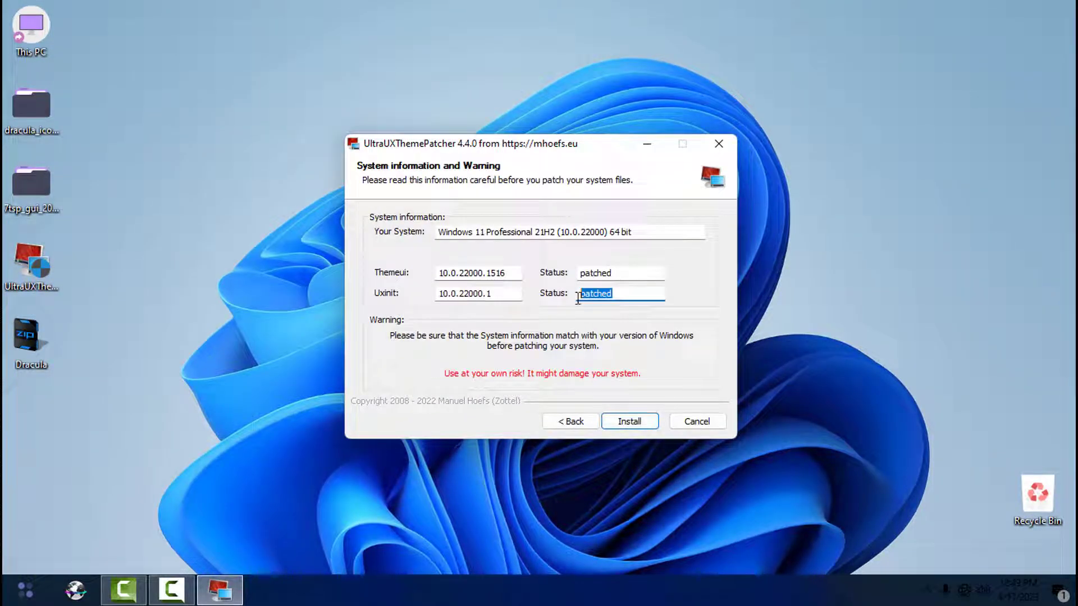
double_click(596, 275)
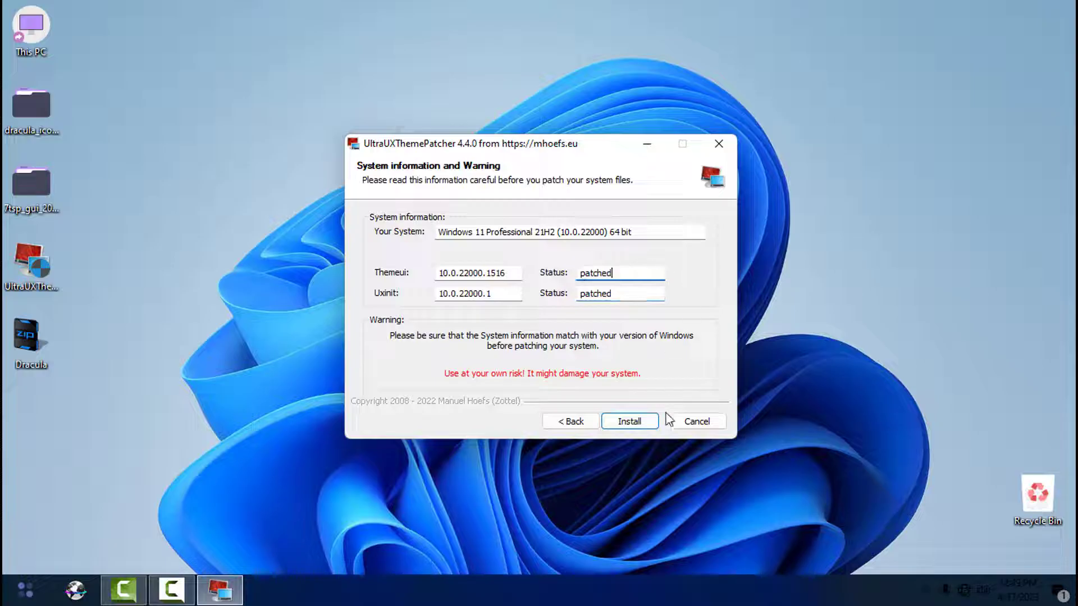
click(694, 425)
click(614, 347)
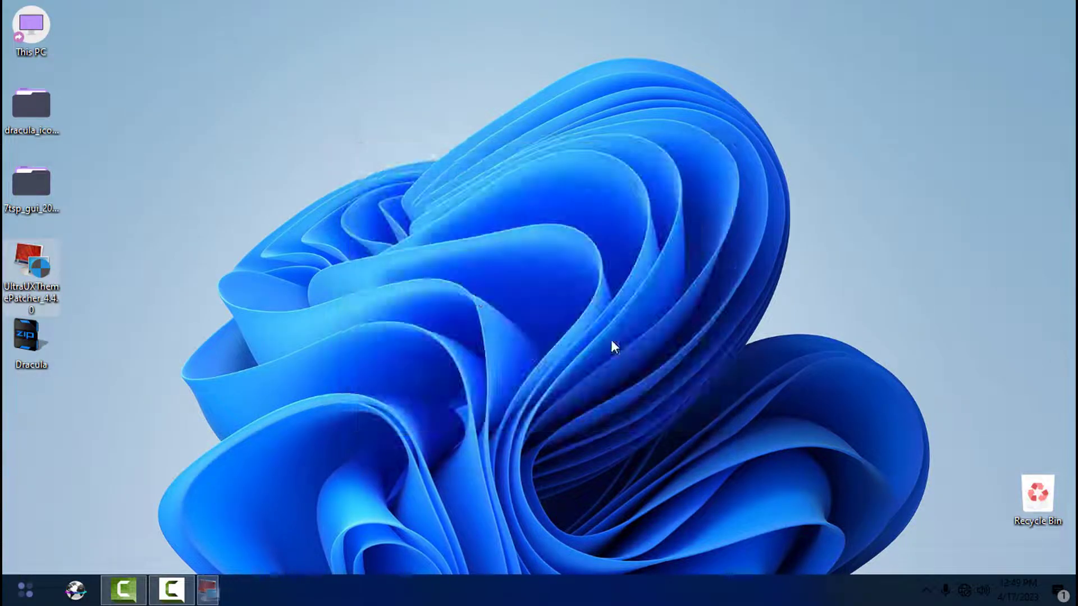
- Extract the Dracula zip into its own Dracula folder on the desktop and open that folder
right_click(32, 343)
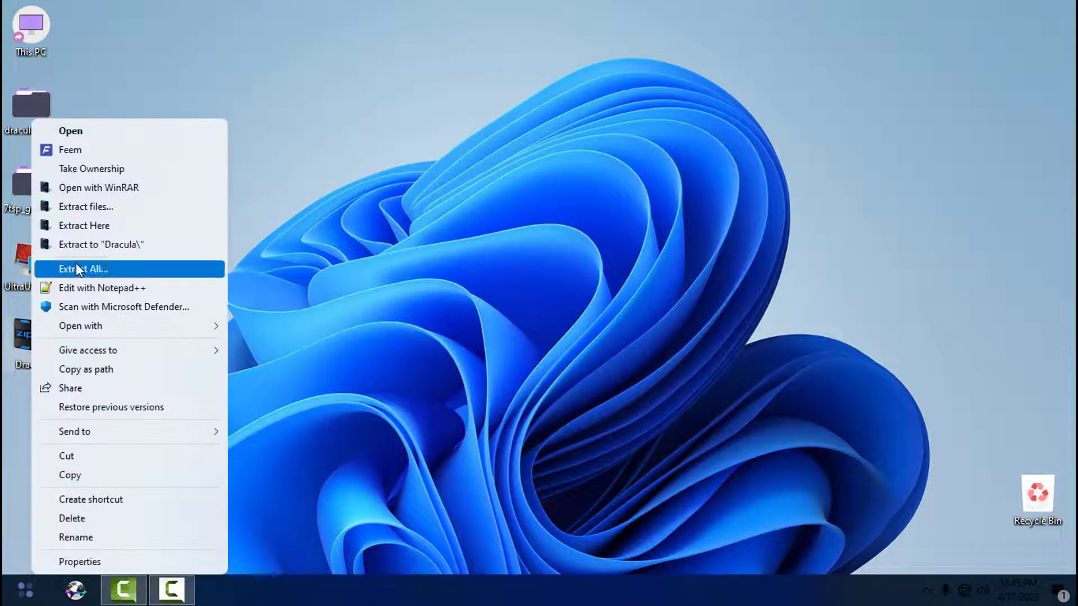
click(130, 248)
double_click(52, 420)
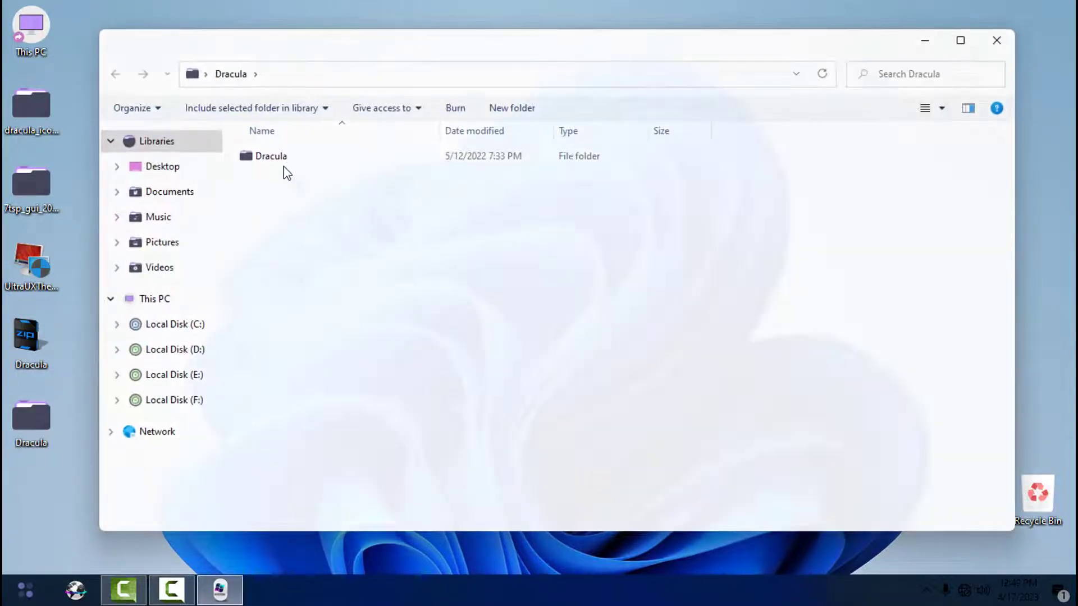
- Copy the dracula folder and the "dracula win" and "dracula" theme files from the inner Dracula folder
double_click(281, 159)
drag(319, 228, 320, 163)
right_click(320, 163)
click(357, 475)
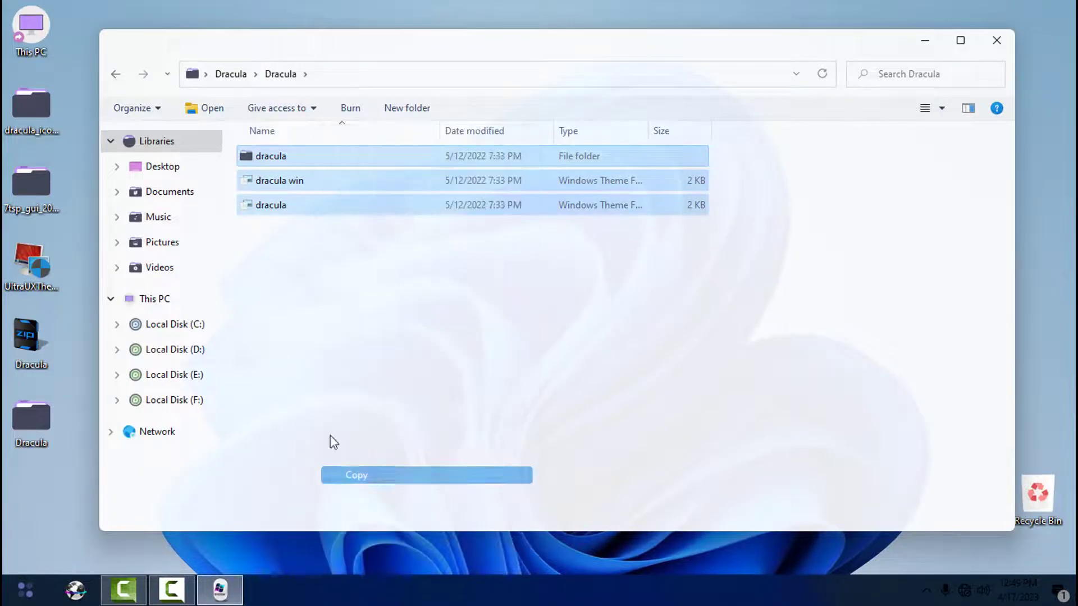
- Go to the Themes folder in C:\Windows\Resources as the destination for the copied Dracula theme files
click(208, 328)
double_click(623, 202)
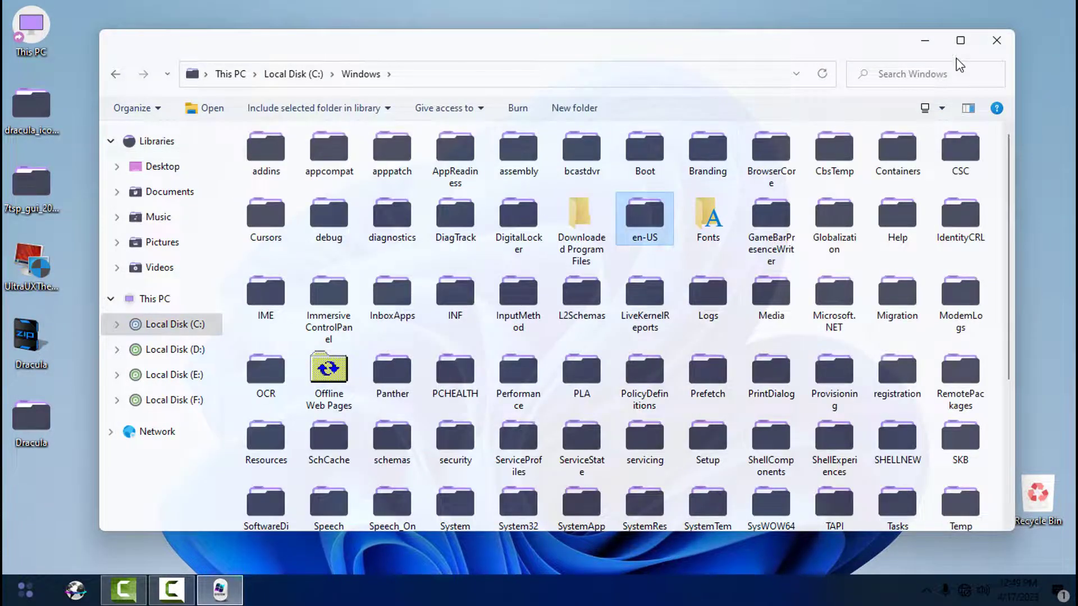
click(960, 40)
double_click(363, 324)
double_click(212, 147)
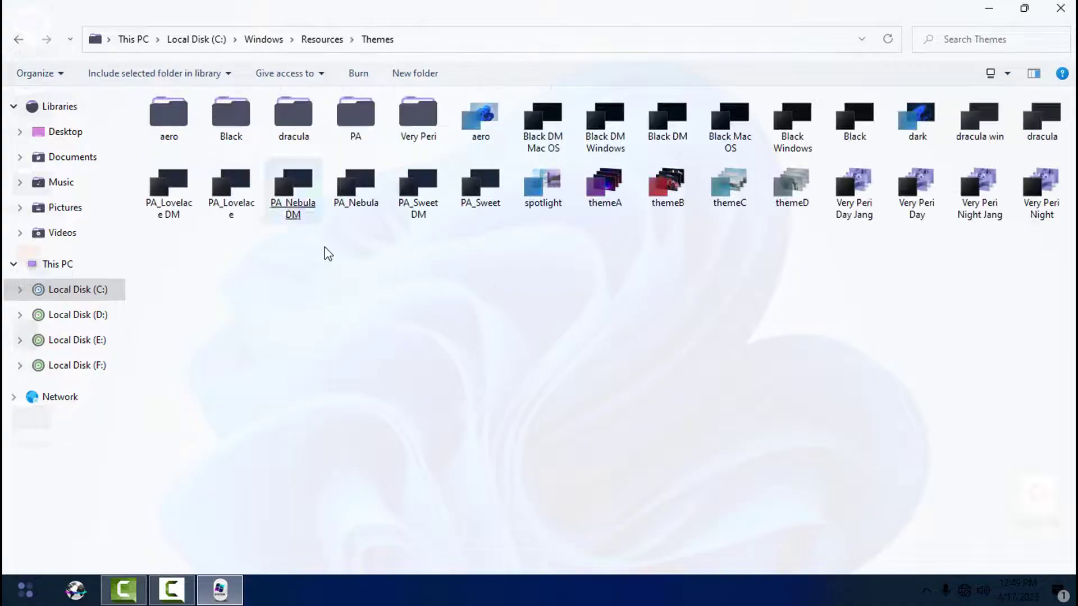
right_click(341, 279)
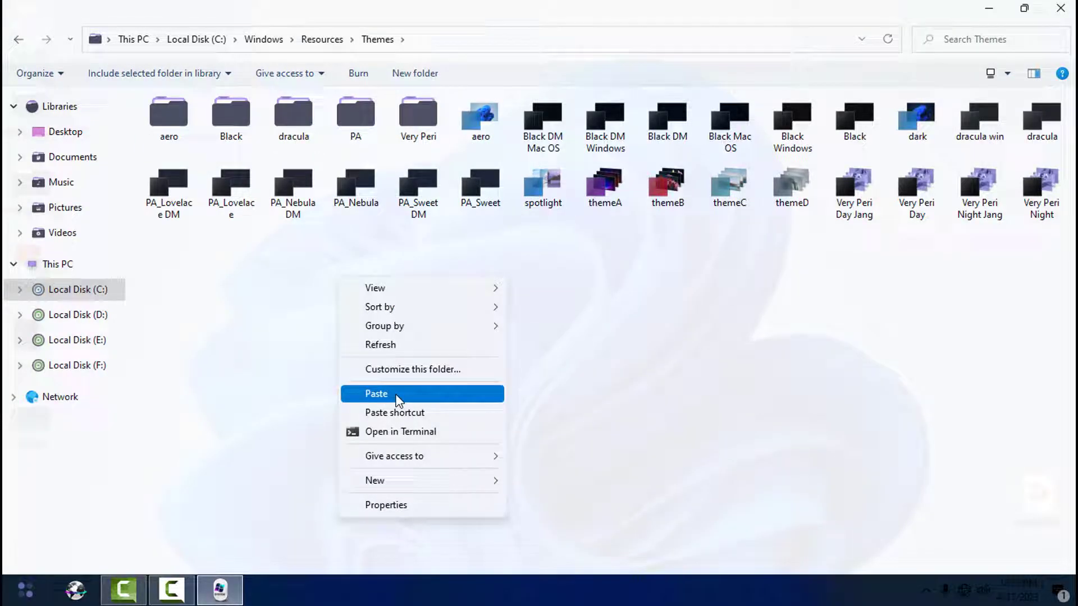
click(672, 338)
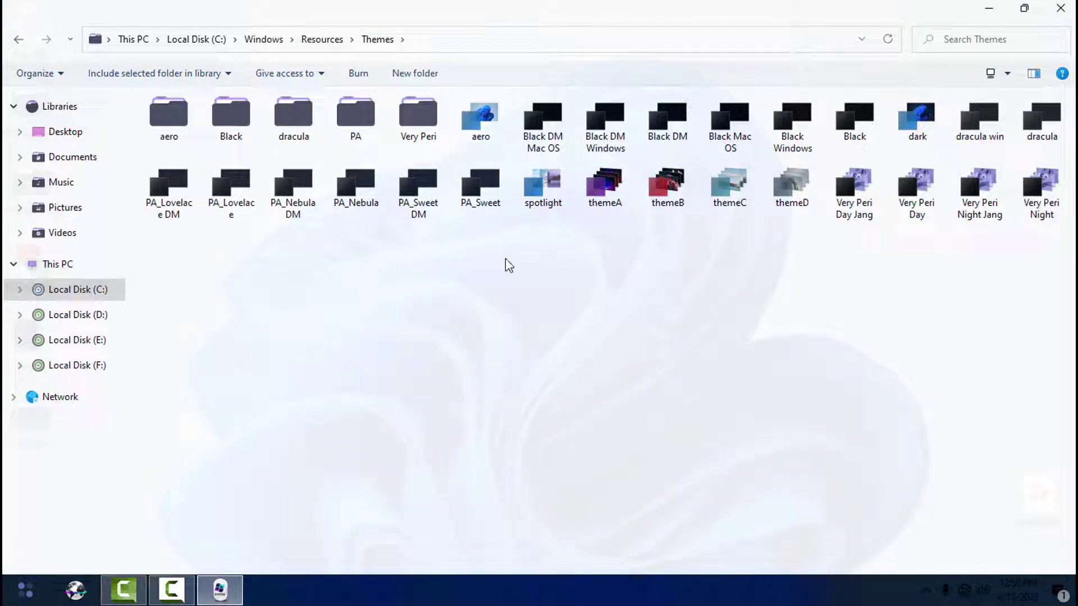
- Close the Themes folder and apply the "dracula win" theme in the Windows personalization settings
click(1061, 8)
right_click(316, 486)
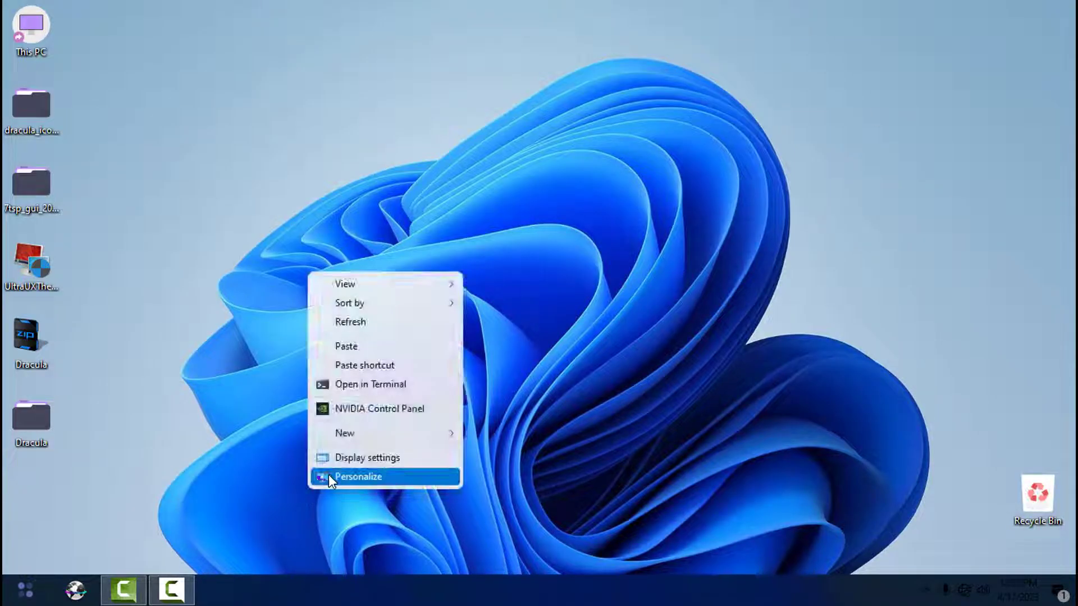
click(320, 479)
click(320, 416)
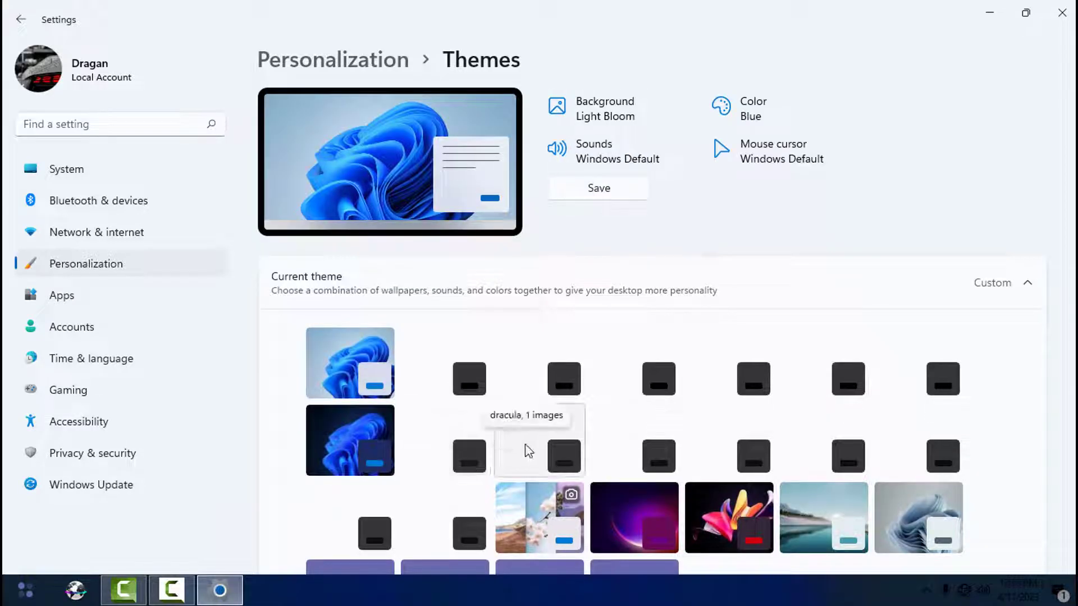
click(433, 439)
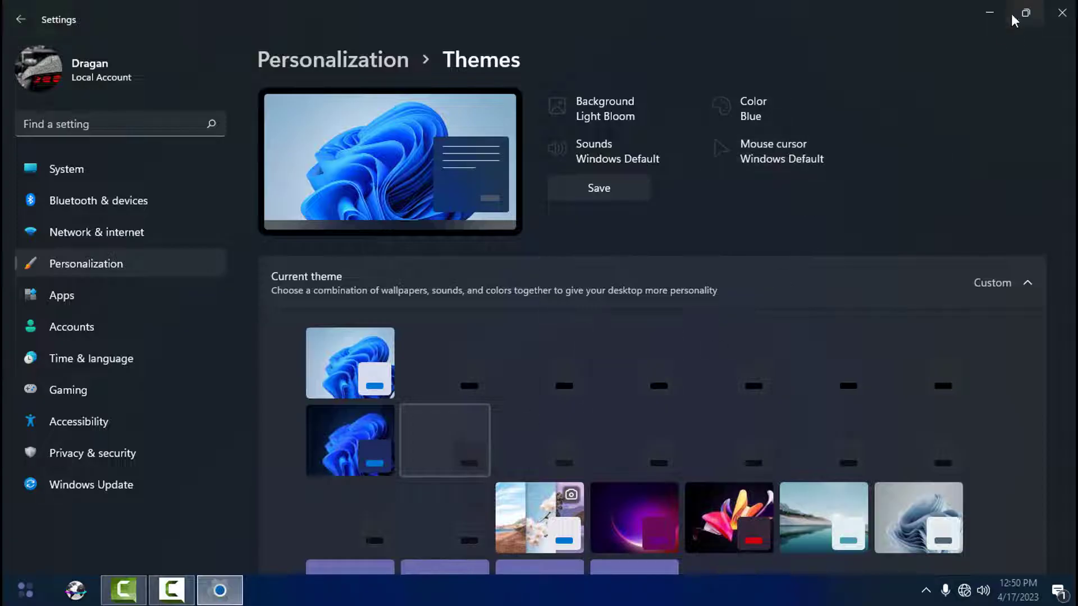
- Minimize Settings, open This PC and shrink the Explorer window to check the themed window frame
click(989, 13)
click(26, 590)
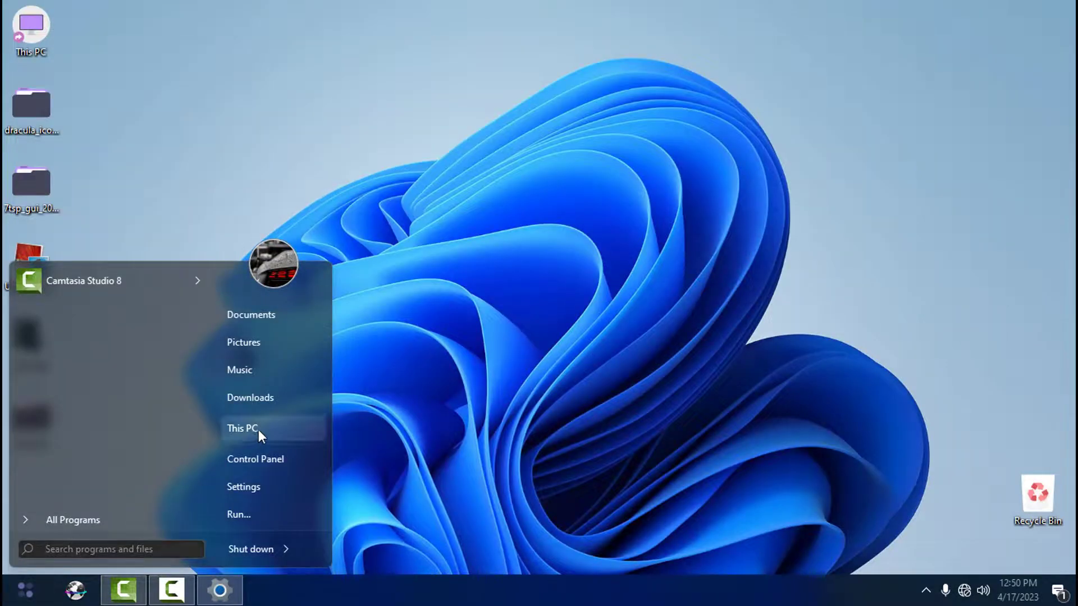
click(258, 429)
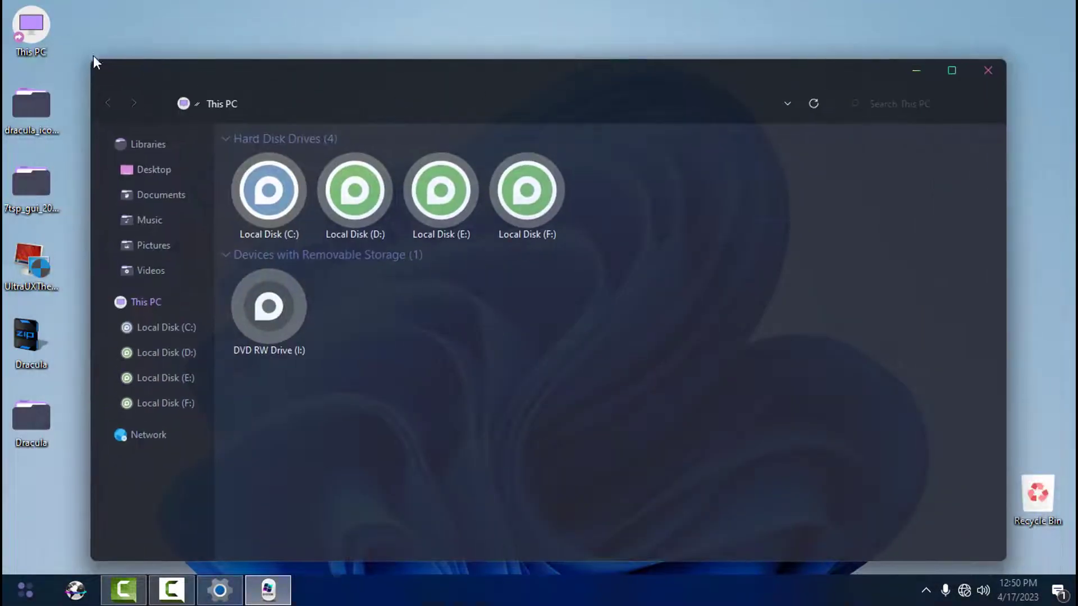
drag(93, 56, 144, 272)
drag(341, 296, 310, 128)
- Switch the This PC view to medium icons and then to tiles
right_click(500, 356)
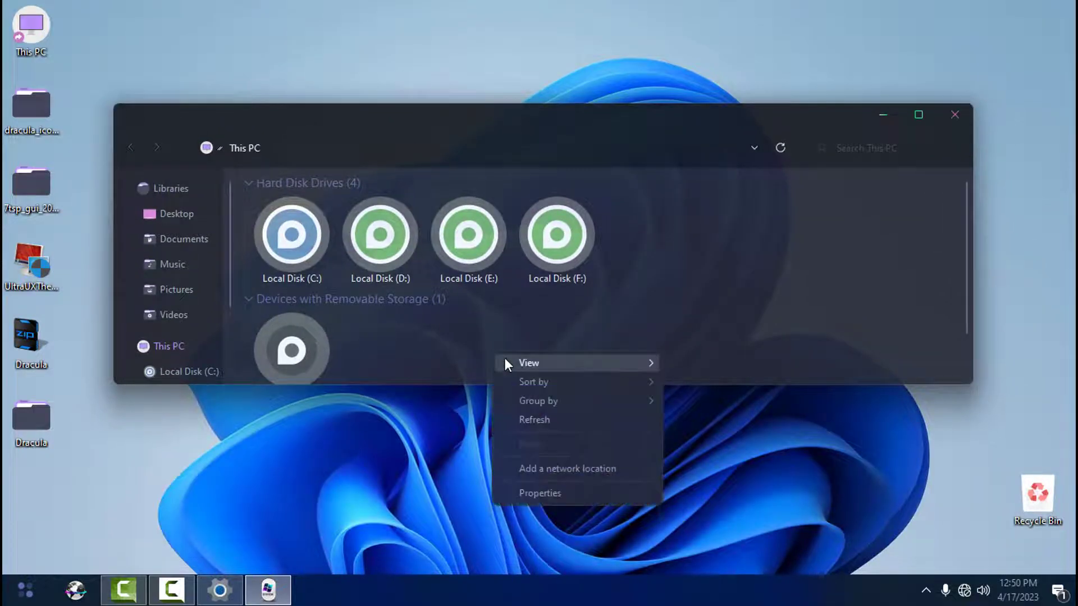
mouse_move(562, 363)
click(740, 396)
right_click(698, 358)
mouse_move(723, 372)
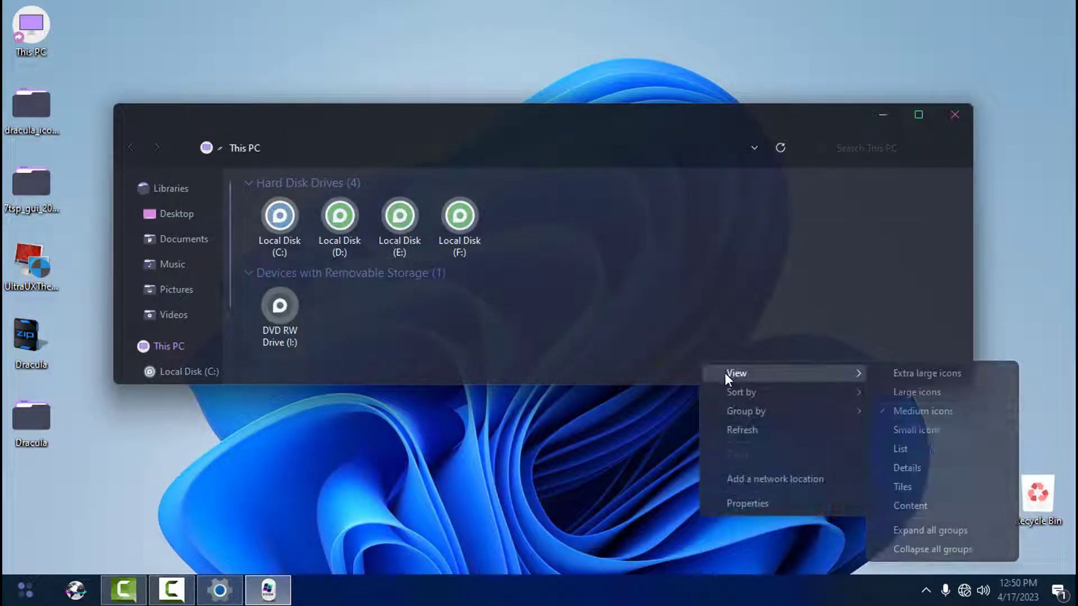
click(902, 485)
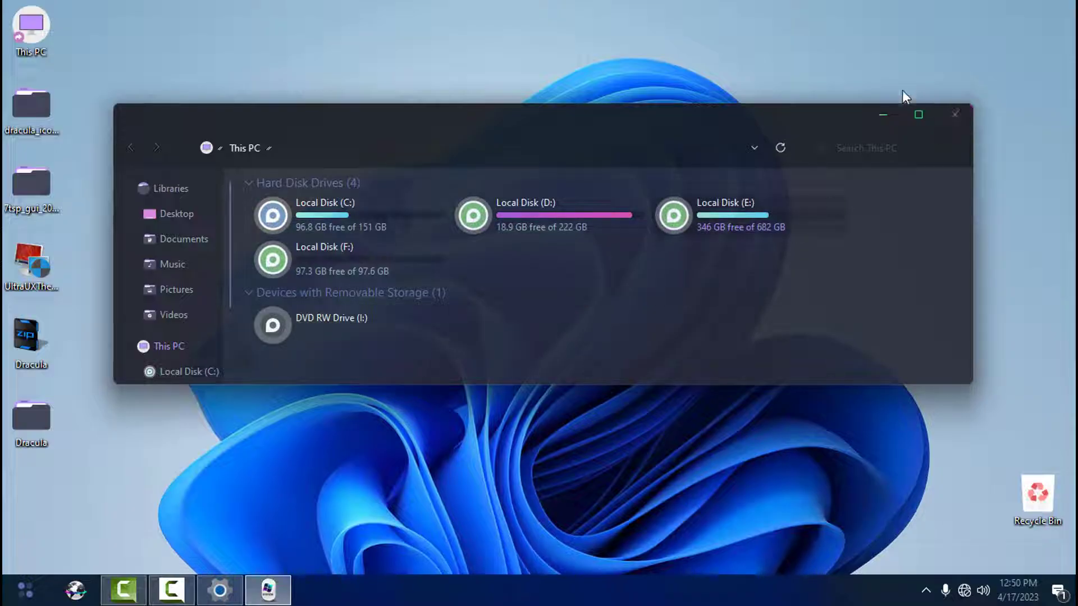
- Adjust the window transparency level in the System Transparency setup, apply it, and check it by moving the This PC window
click(925, 591)
right_click(915, 558)
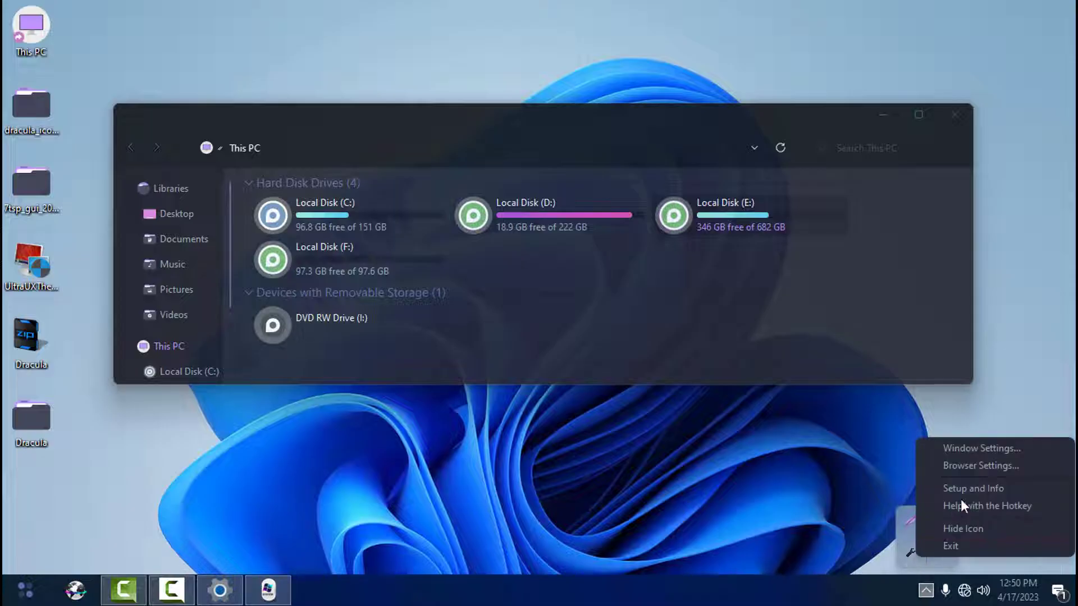
click(966, 487)
key(BackSpace)
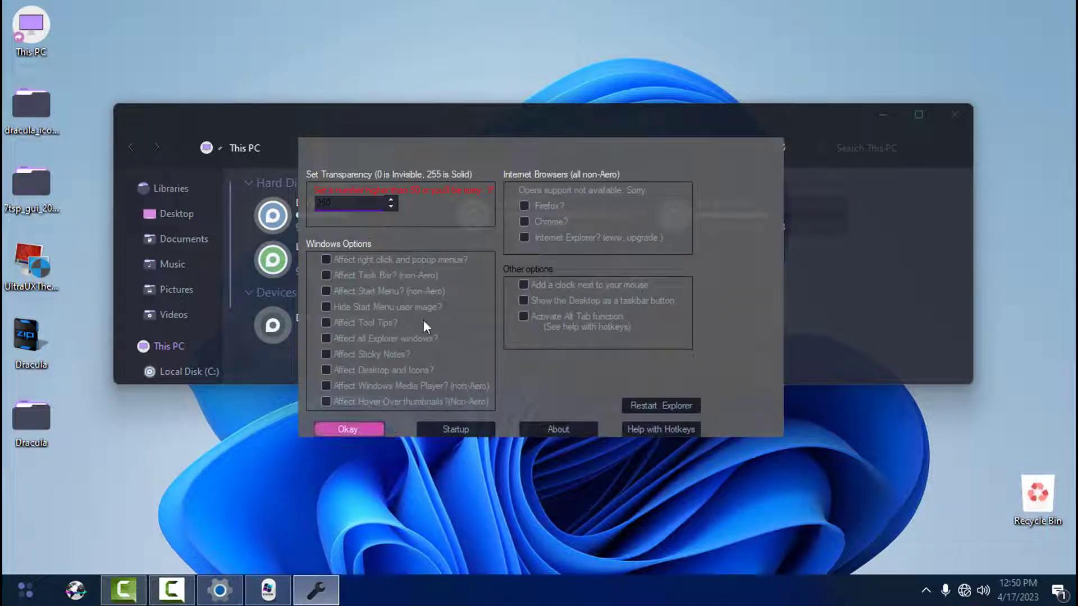
click(337, 427)
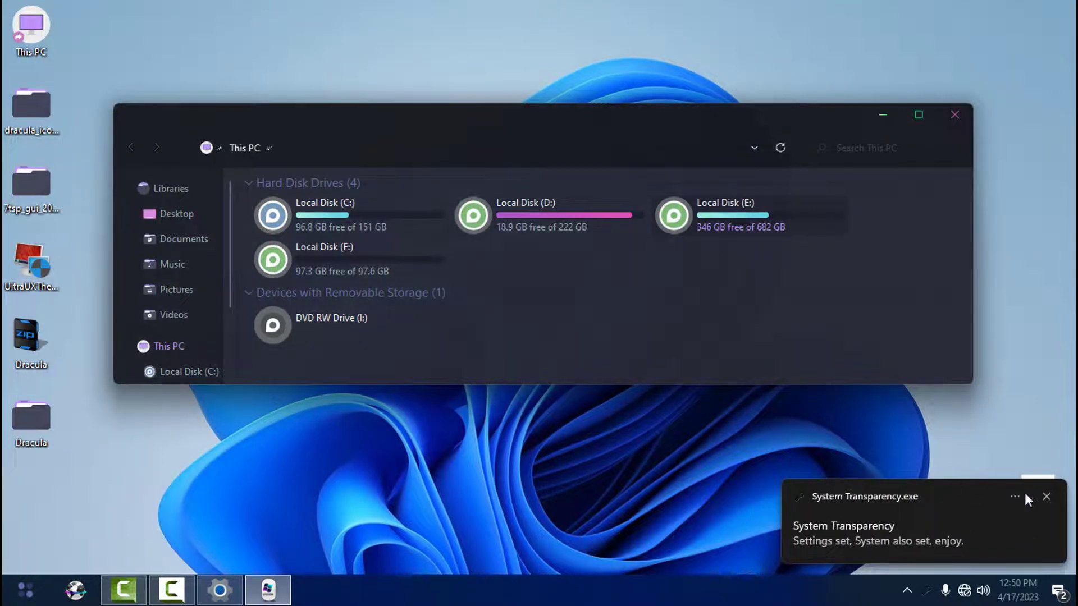
drag(651, 117, 681, 165)
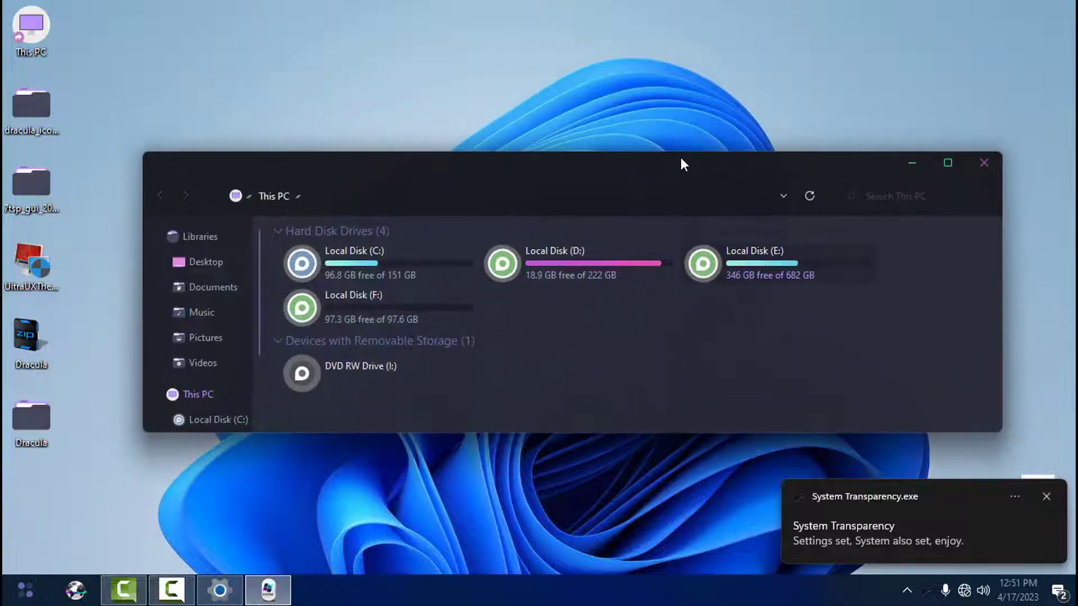
- Close This PC, return to Settings and apply the "dracula" theme
click(987, 167)
click(218, 591)
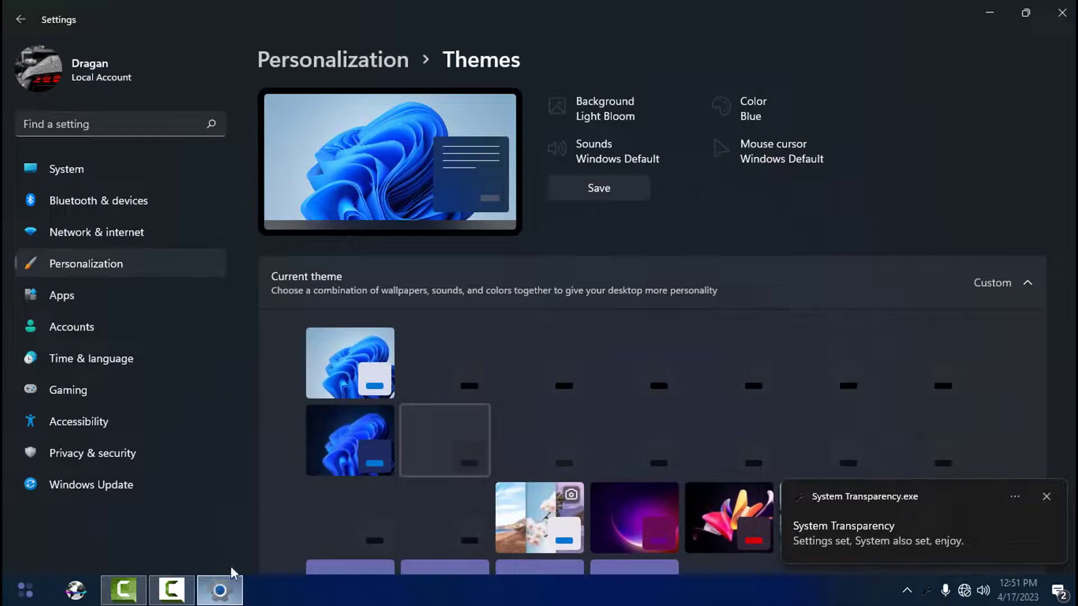
click(531, 446)
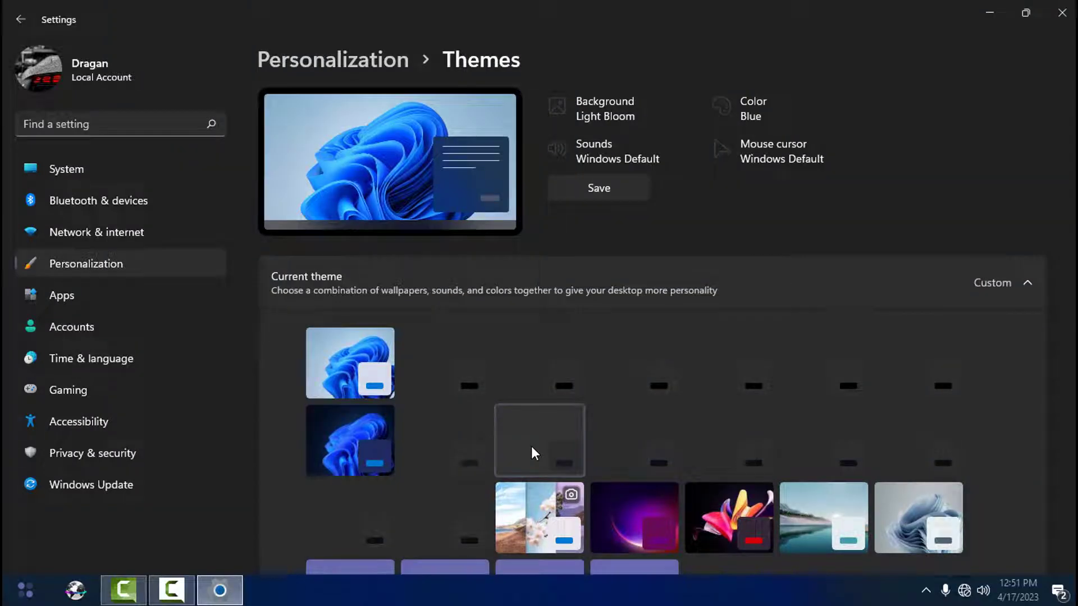
- Open This PC, resize and move its window, and view the Libraries folders to inspect the dracula theme
key(super)
click(223, 428)
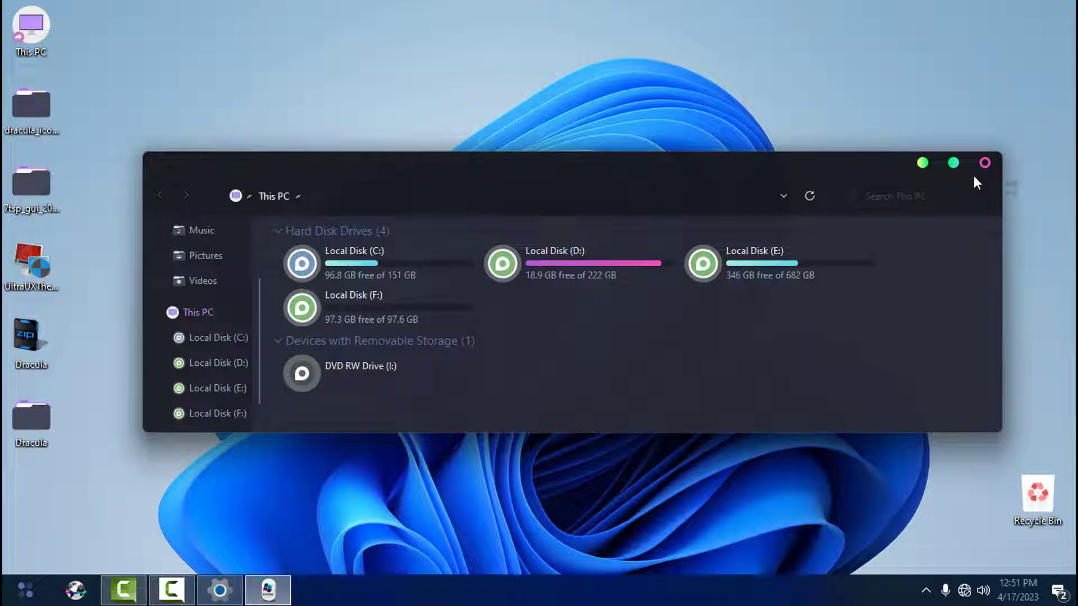
drag(139, 166, 304, 82)
drag(640, 434, 650, 562)
drag(613, 182, 637, 90)
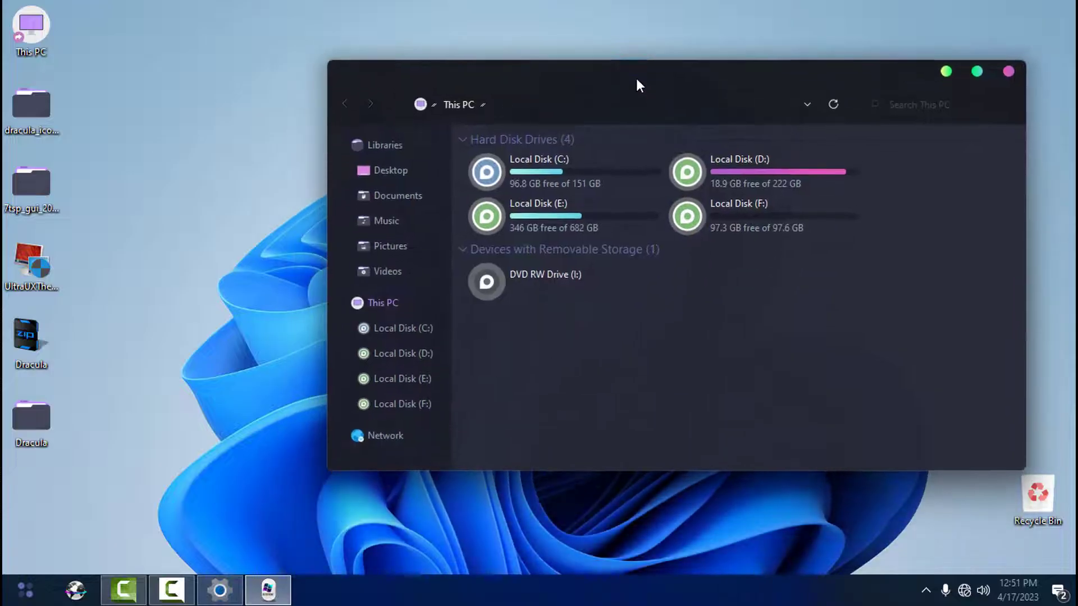
click(394, 154)
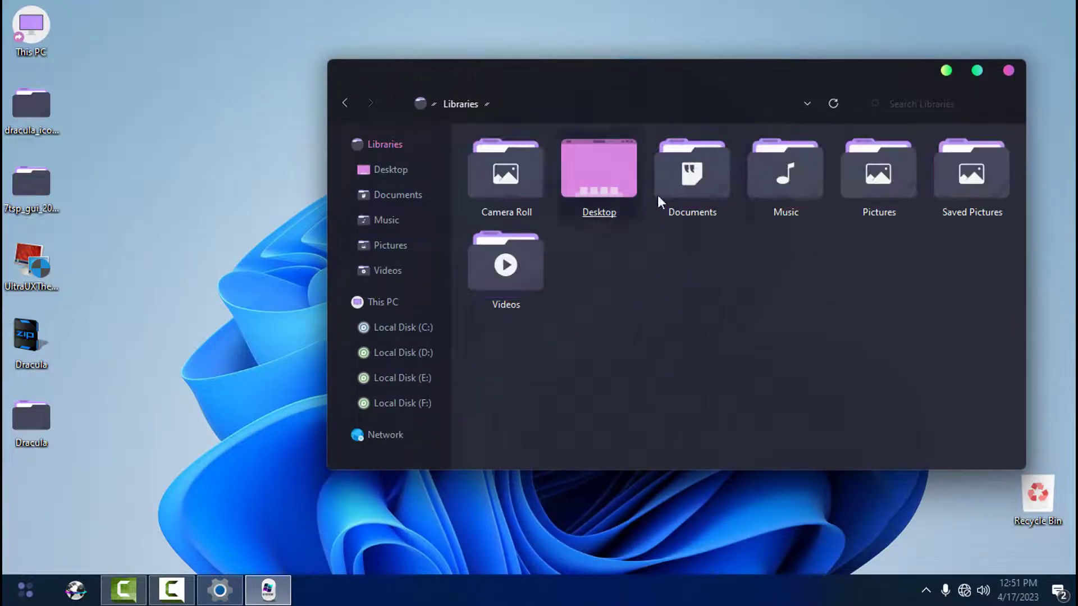
click(1008, 67)
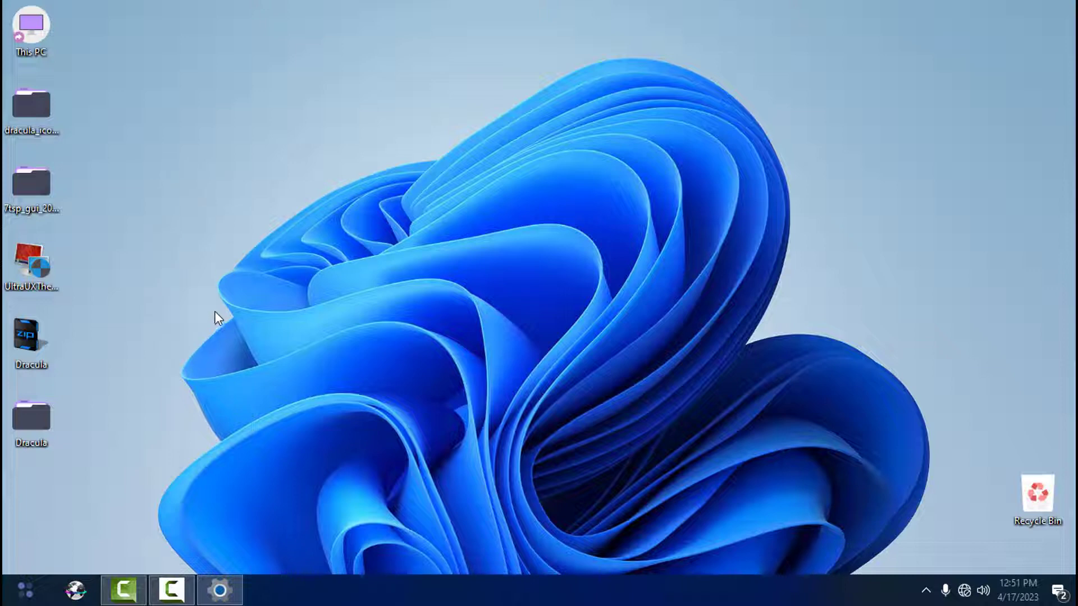
- Open the Wallpapers folder within Extras of the Dracula icon themes folder and maximize its window
double_click(31, 106)
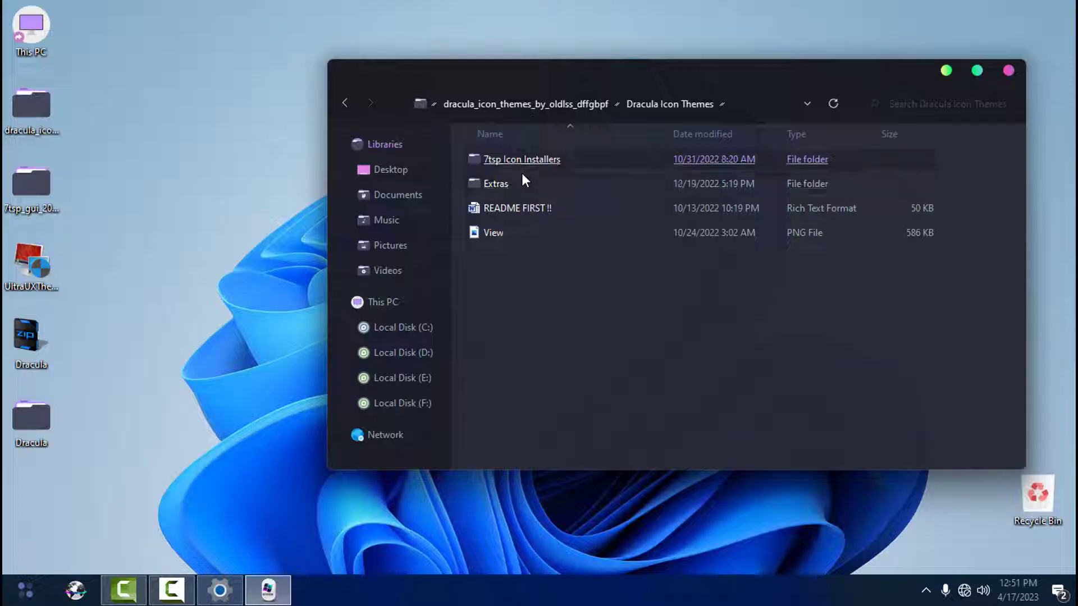
double_click(521, 181)
double_click(521, 241)
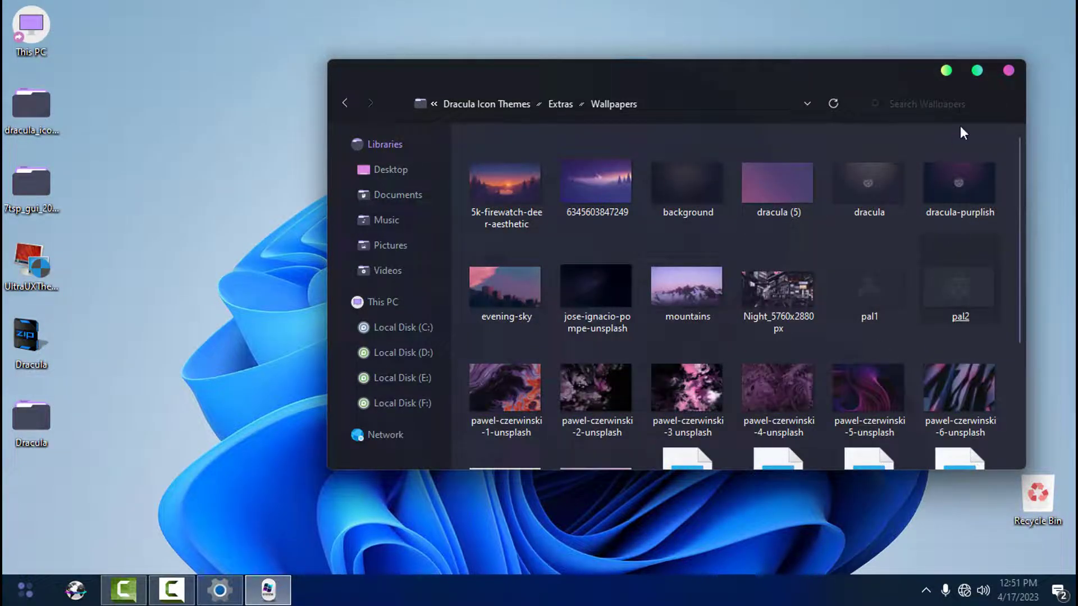
click(977, 71)
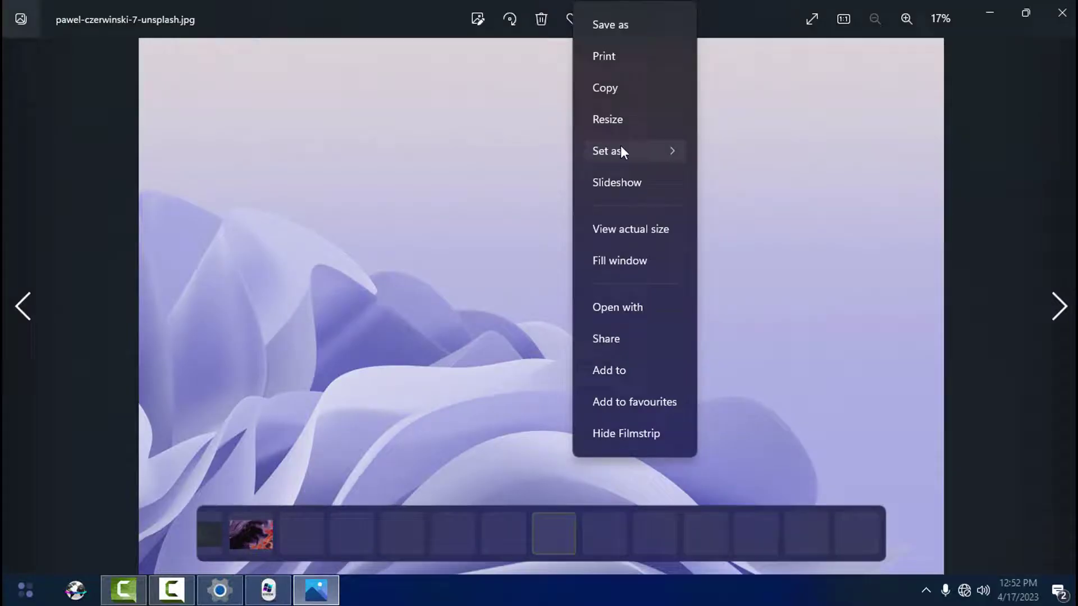
- Set pawel-czerwinski-7-unsplash as the desktop background and check it behind a This PC window
mouse_move(621, 146)
click(737, 198)
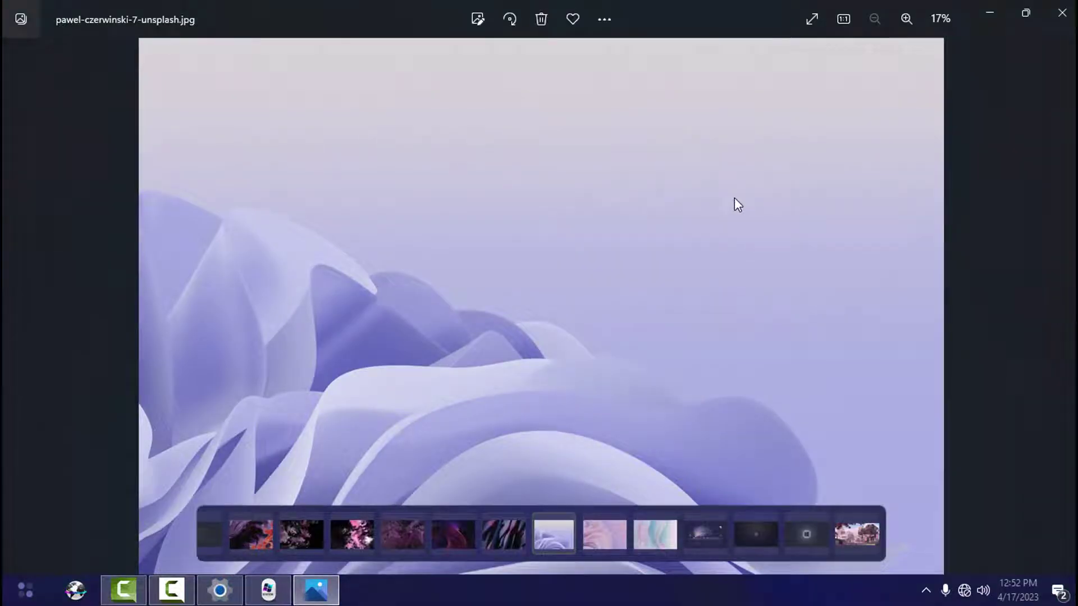
click(1062, 13)
click(1062, 12)
click(25, 590)
click(247, 427)
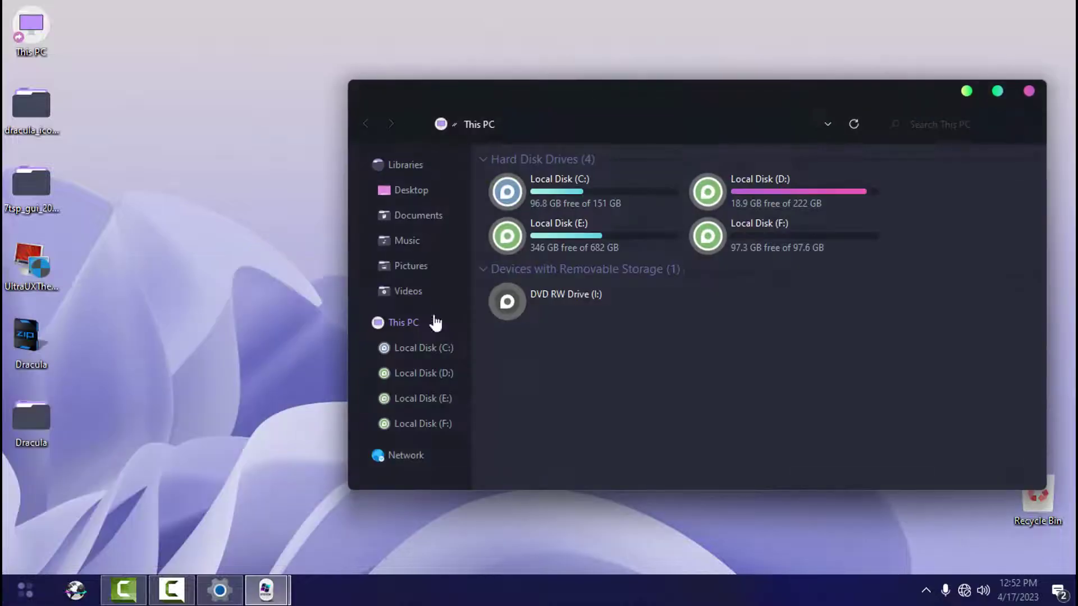
click(1029, 91)
- Set the pawel-czerwinski-6-unsplash wallpaper as the desktop background and close the photo and folder
click(270, 589)
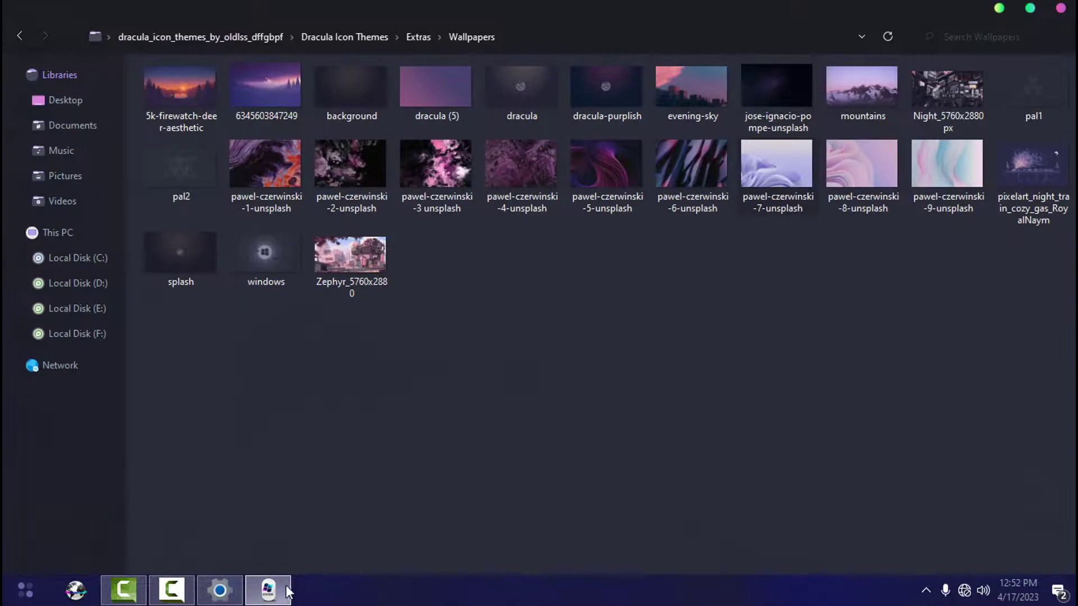
double_click(714, 211)
right_click(483, 210)
mouse_move(570, 152)
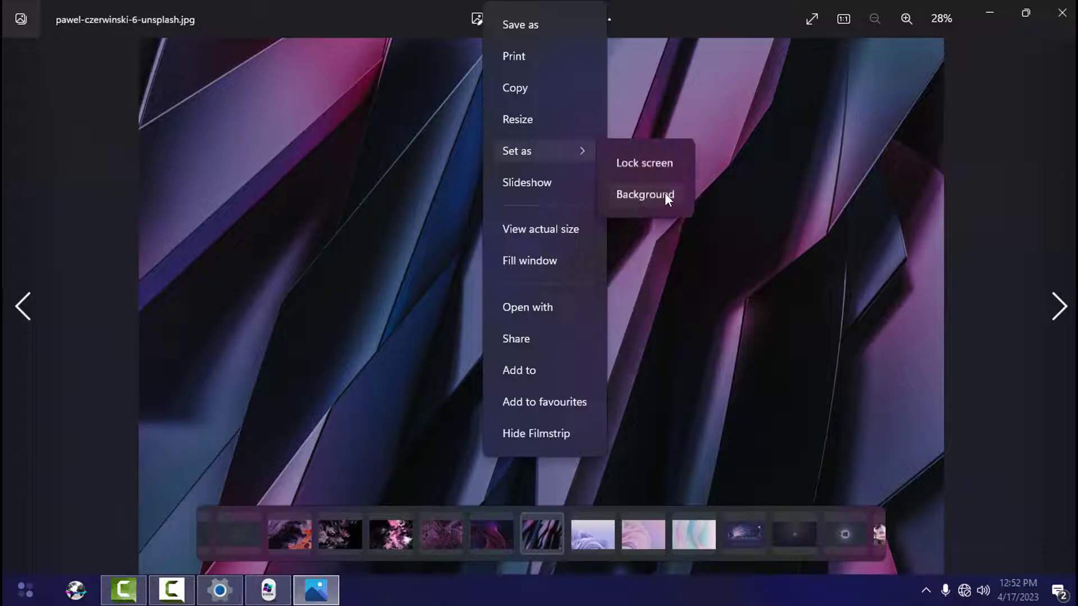
click(645, 194)
click(1062, 12)
click(1061, 8)
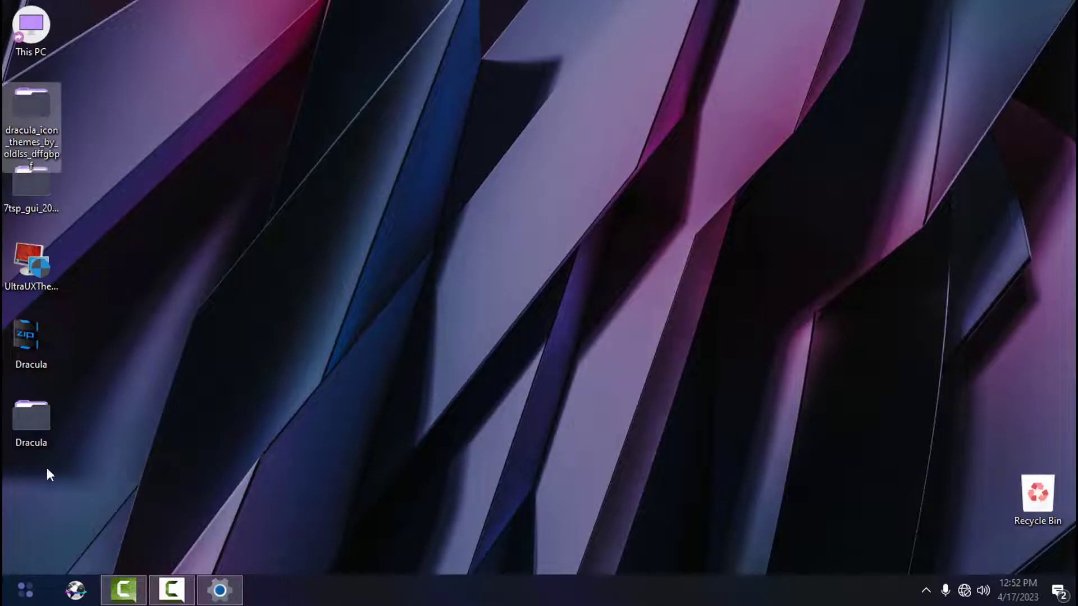
- Move the Dracula icon themes and 7tsp folders to the desktop's right edge and delete UltraUXThemePatcher, the Dracula zip and the Dracula folder
drag(31, 126, 1038, 34)
drag(31, 185, 1037, 112)
drag(134, 204, 31, 446)
right_click(33, 435)
click(63, 380)
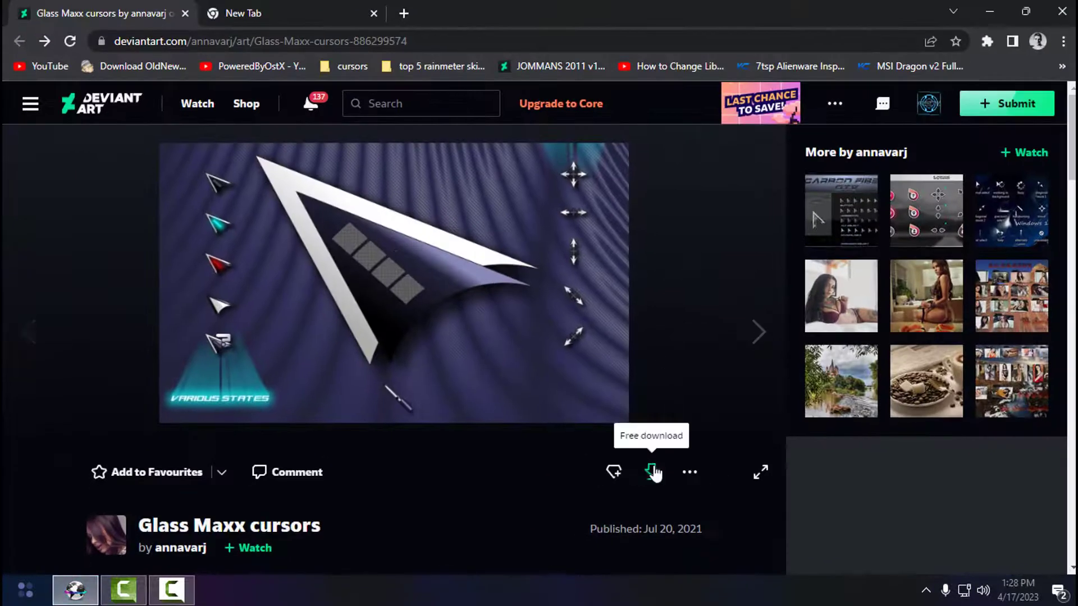
- In Chrome, download the Glass Maxx cursors from DeviantArt and place the downloaded archive on the desktop
click(652, 472)
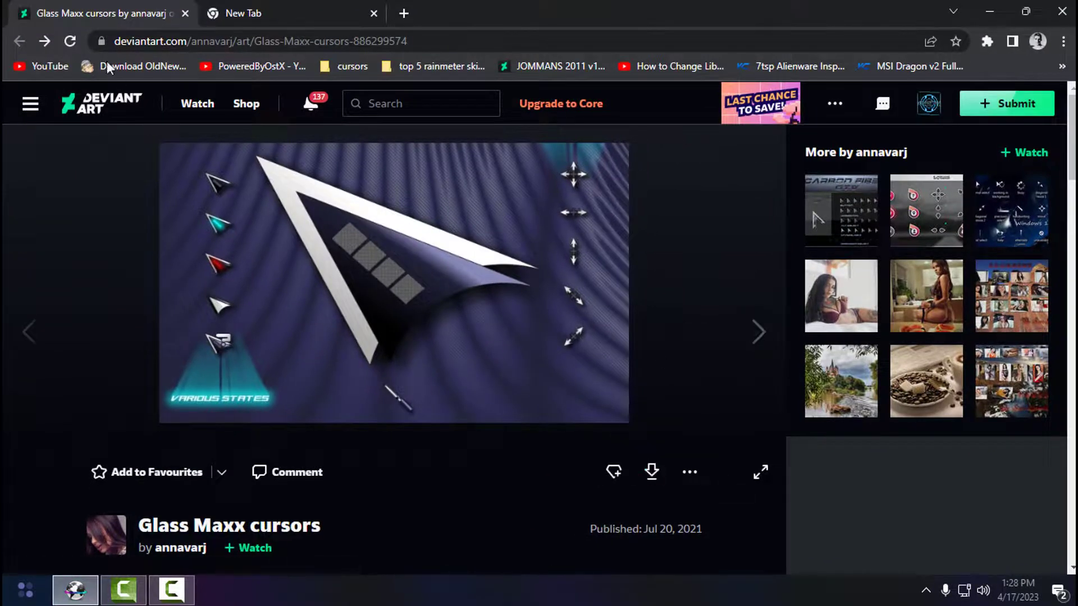
click(652, 473)
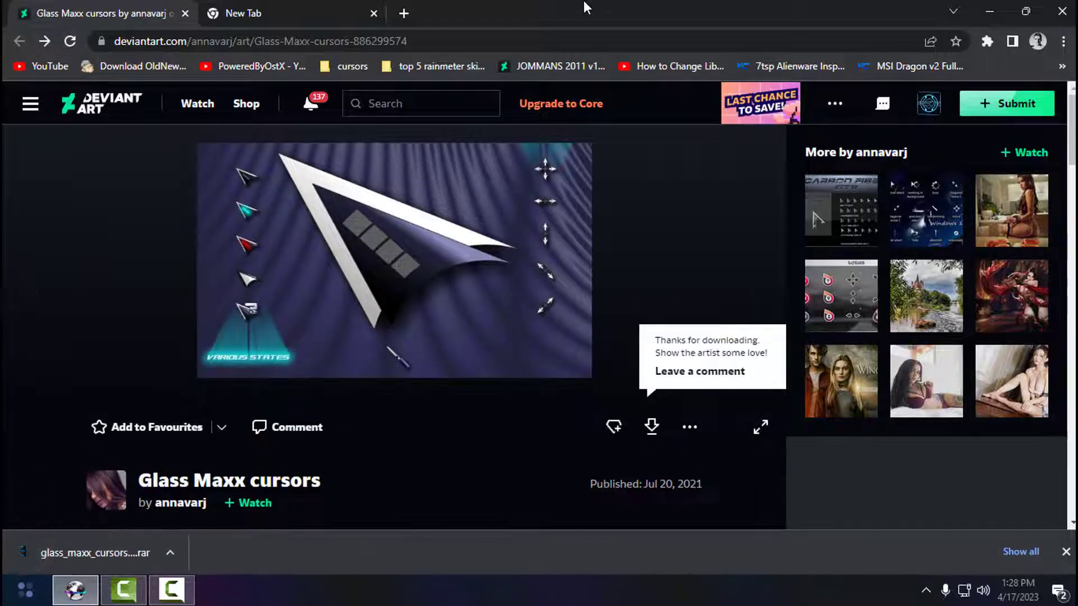
key(super+Down)
drag(259, 532, 84, 188)
- Minimize the browser and extract the Glass Maxx cursors archive into its own folder on the desktop
right_click(81, 185)
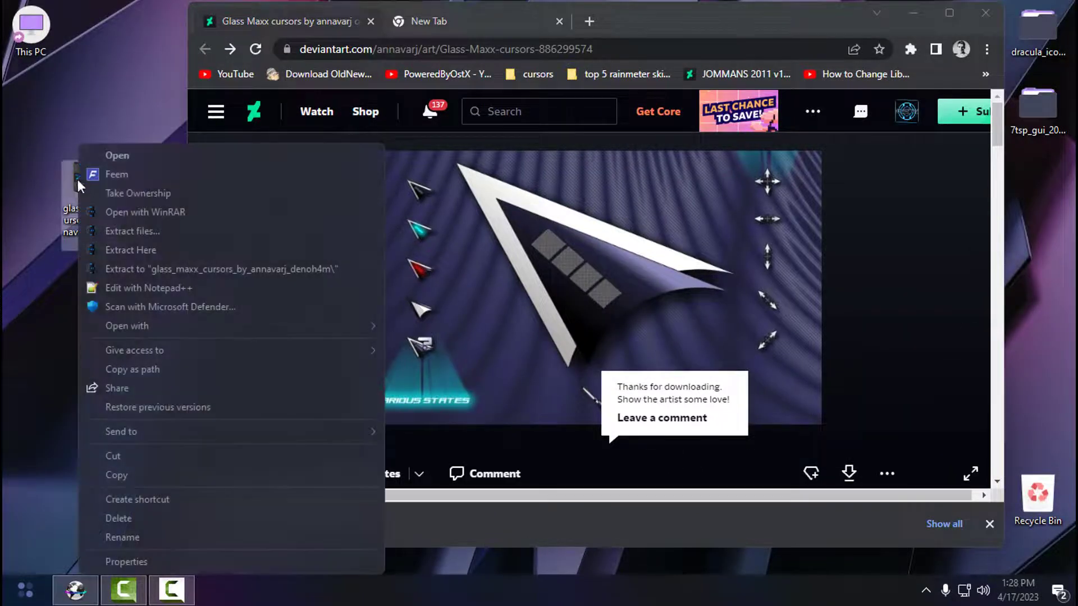
click(913, 12)
right_click(79, 193)
click(187, 270)
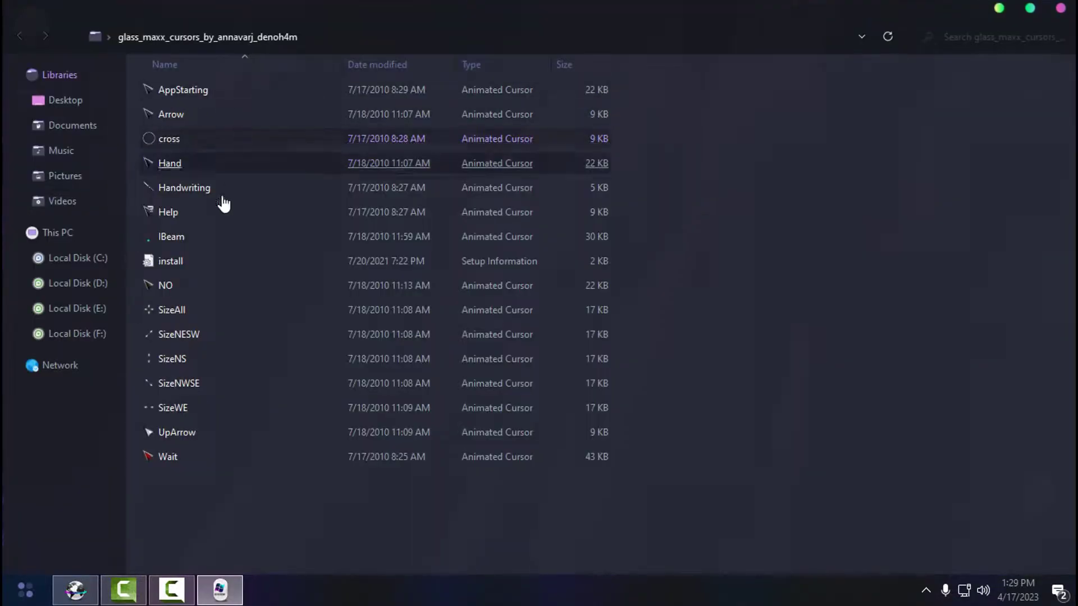
- Install the Glass Maxx cursors using the install setup information file and close the folder
right_click(175, 265)
click(228, 156)
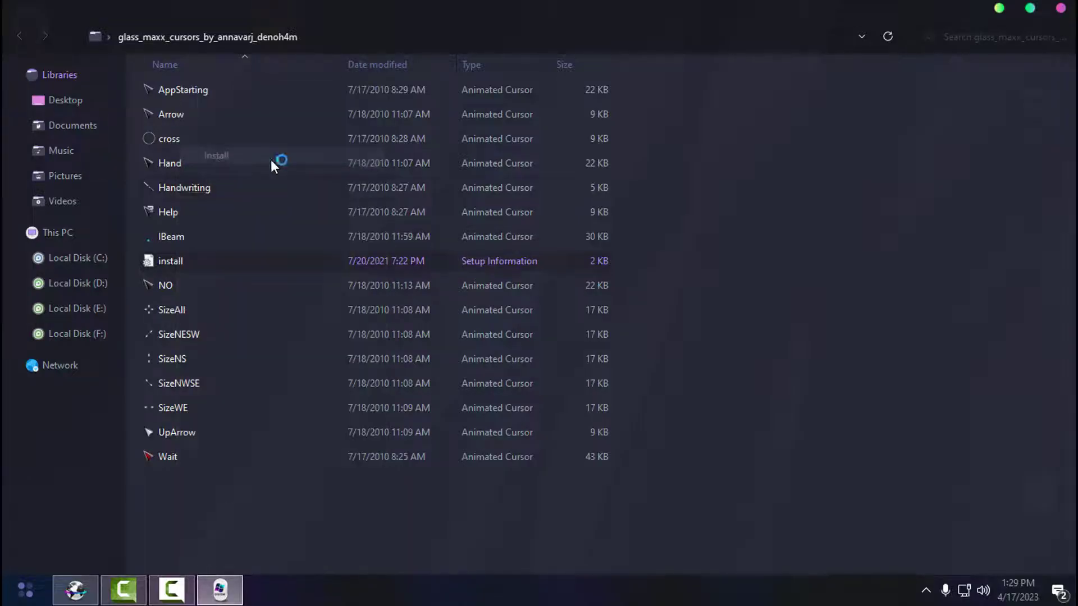
click(1060, 8)
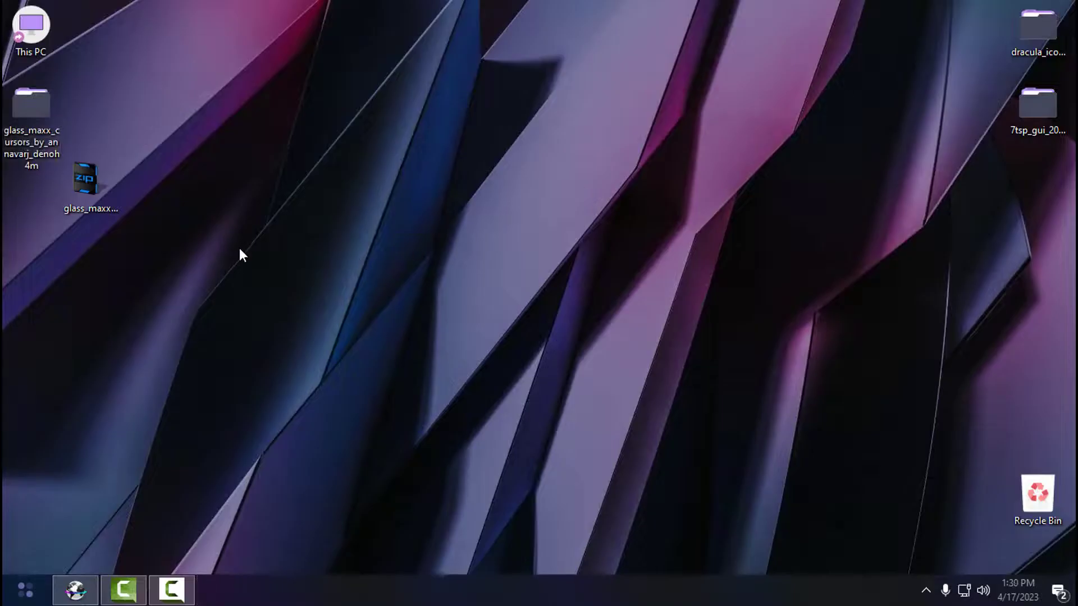
- In the theme settings, set the mouse pointer scheme to Glass Maxx, replacing the existing scheme, and close the settings
right_click(210, 476)
click(224, 456)
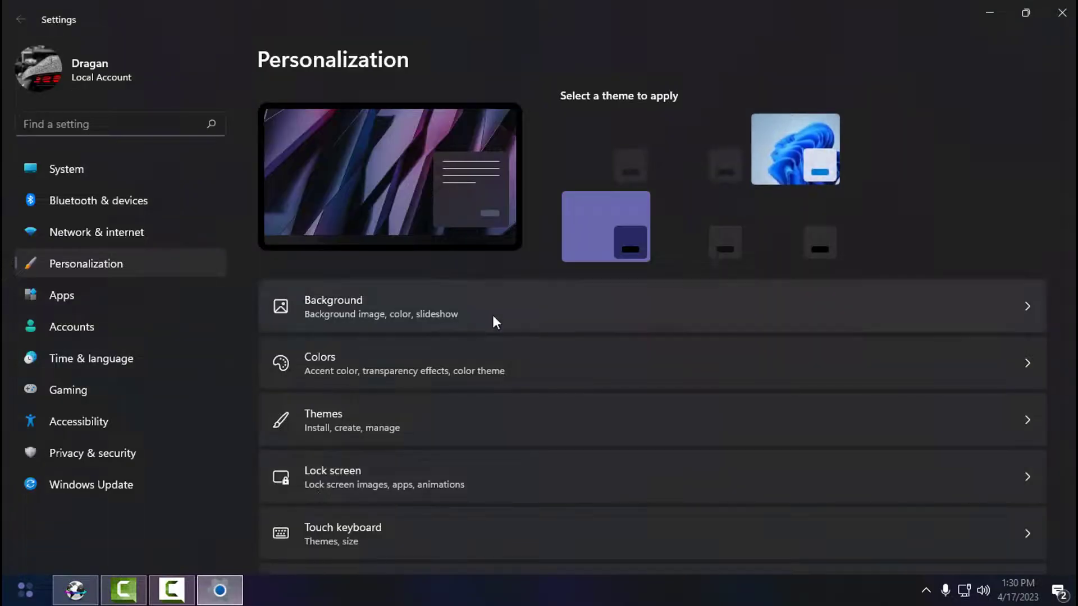
click(345, 425)
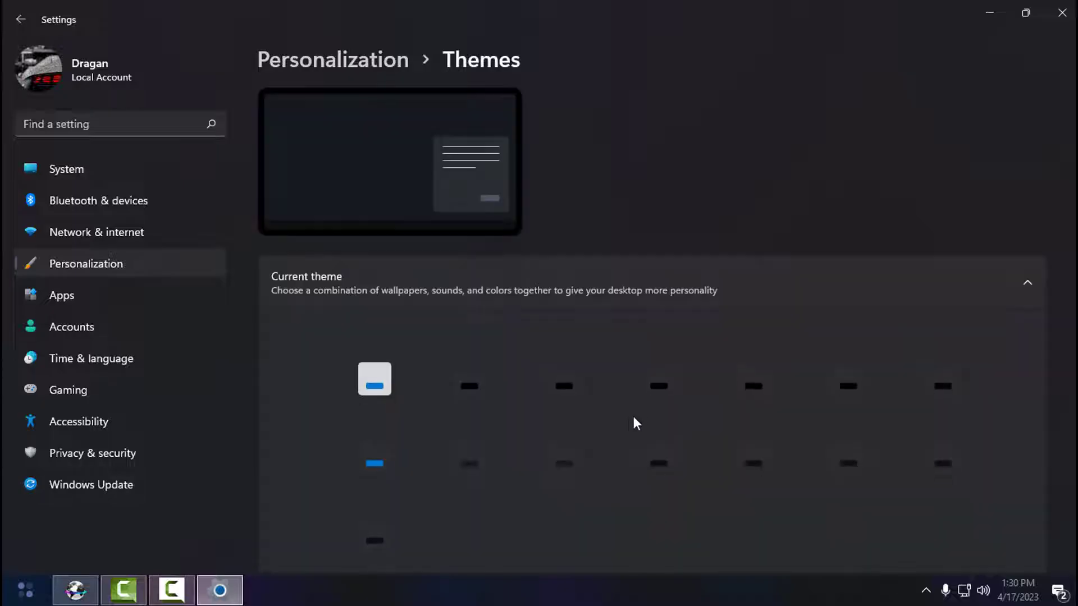
click(841, 153)
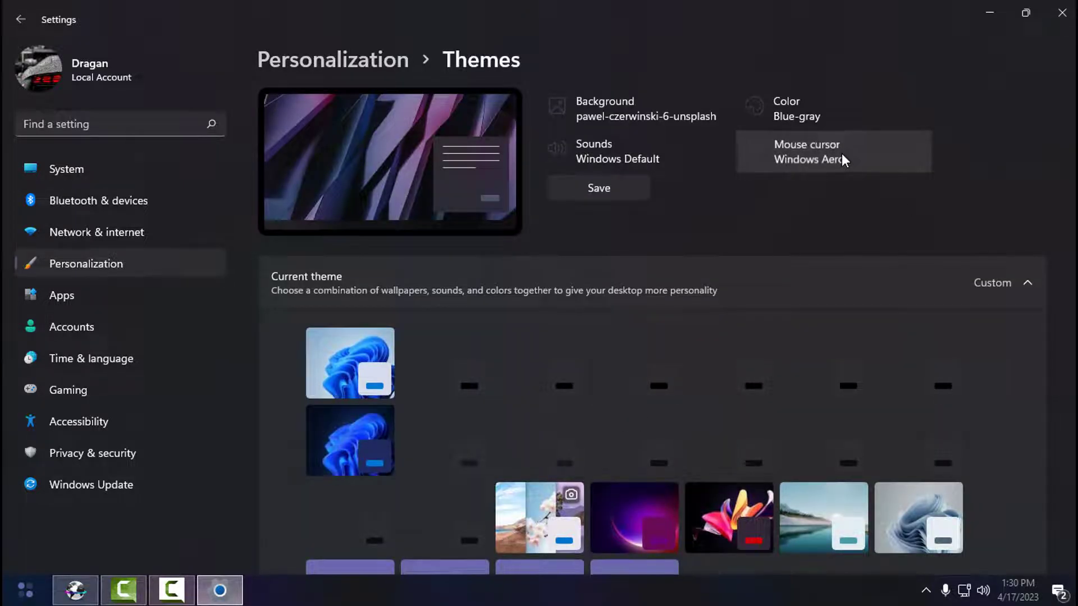
click(184, 186)
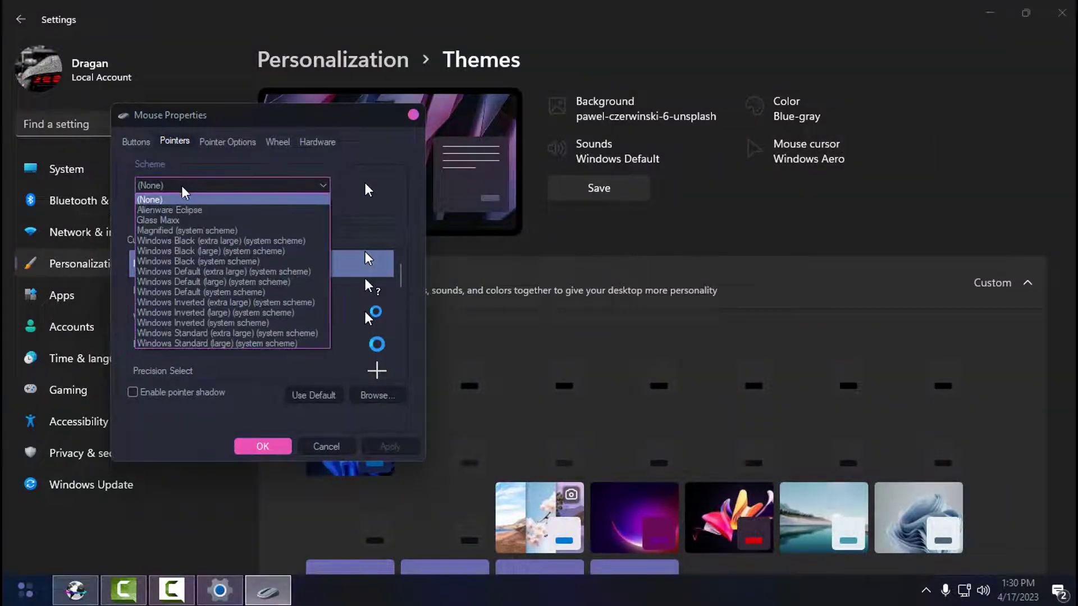
click(164, 220)
click(262, 446)
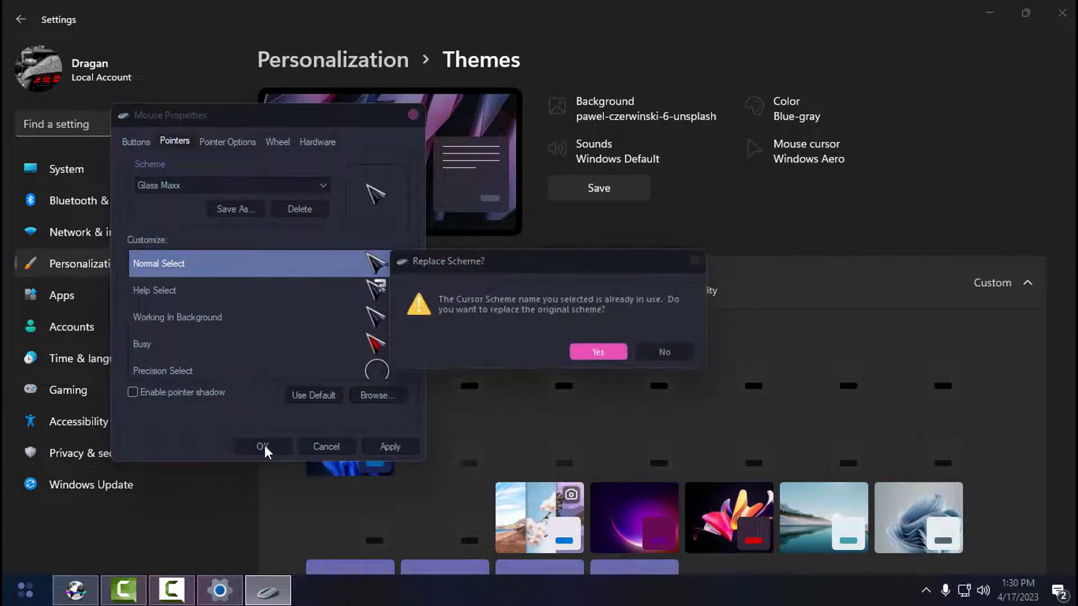
click(584, 355)
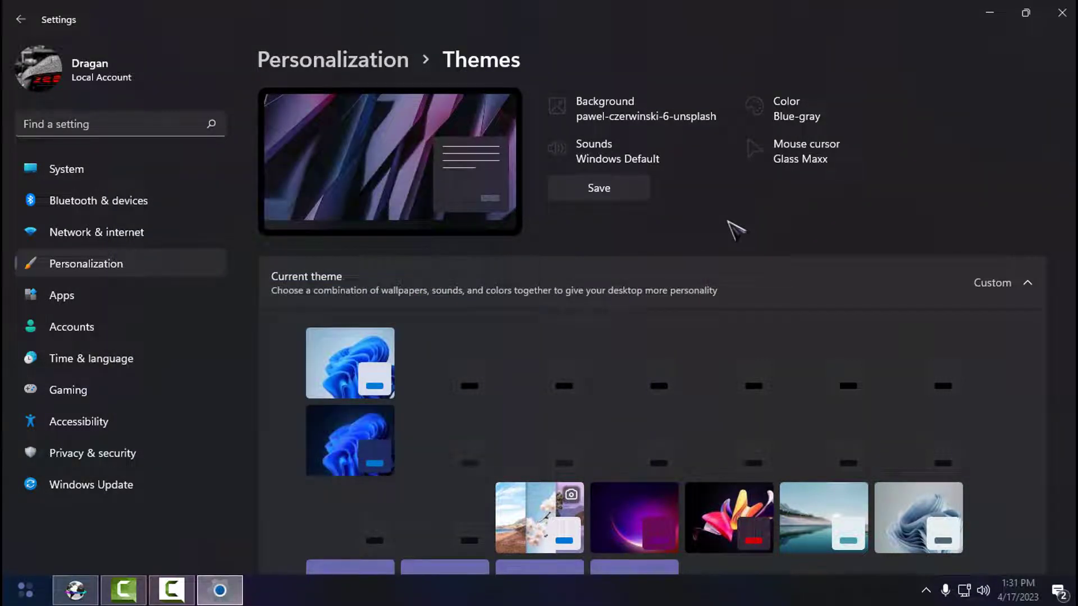
click(1062, 12)
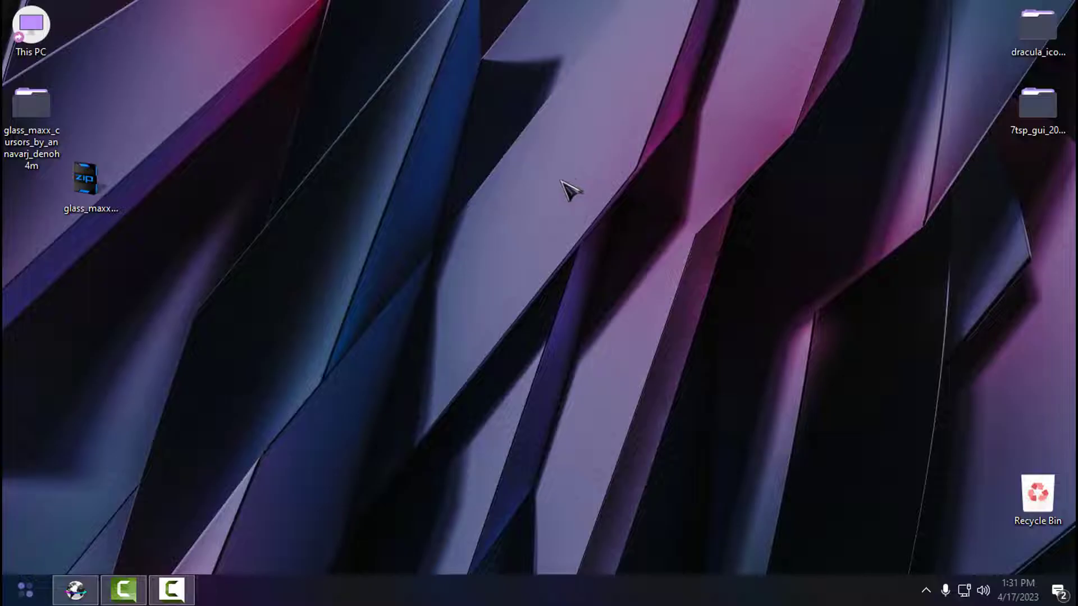
- Delete the Glass Maxx cursors folder and its zip archive from the desktop
click(116, 204)
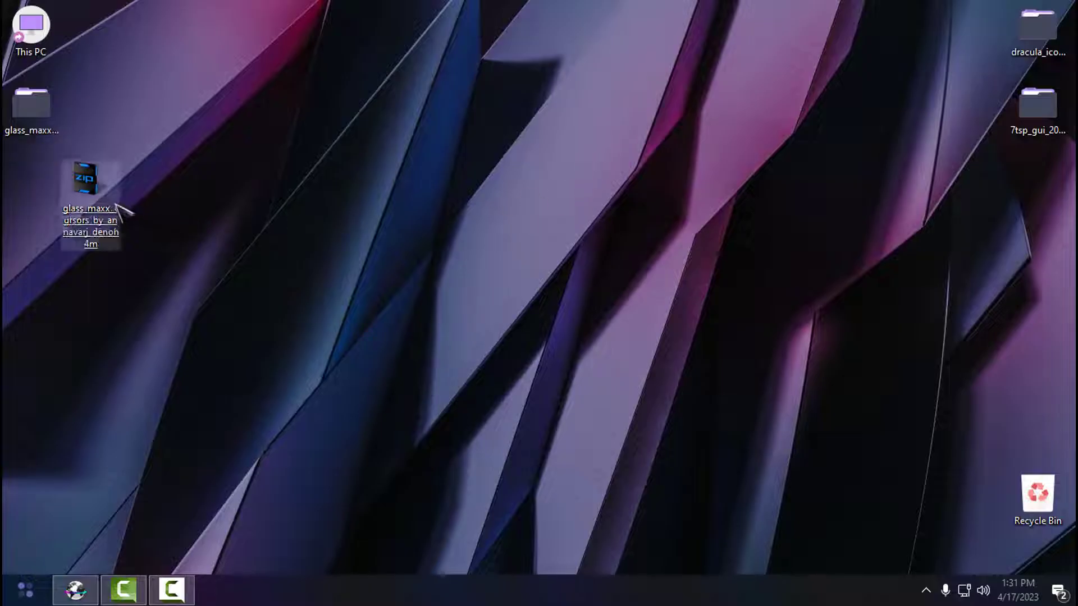
click(217, 189)
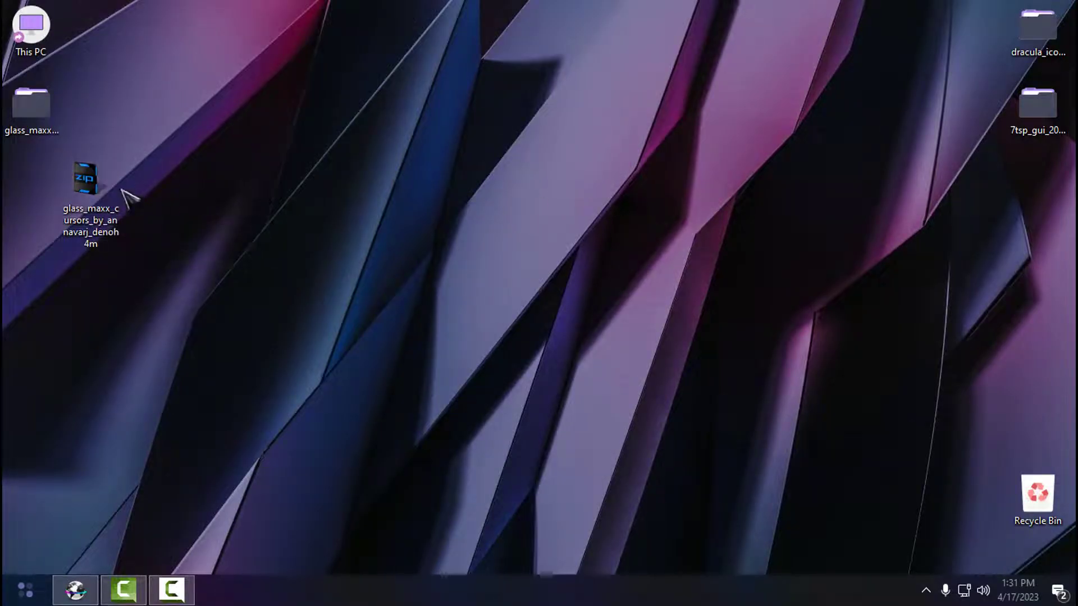
drag(189, 91, 8, 252)
right_click(107, 203)
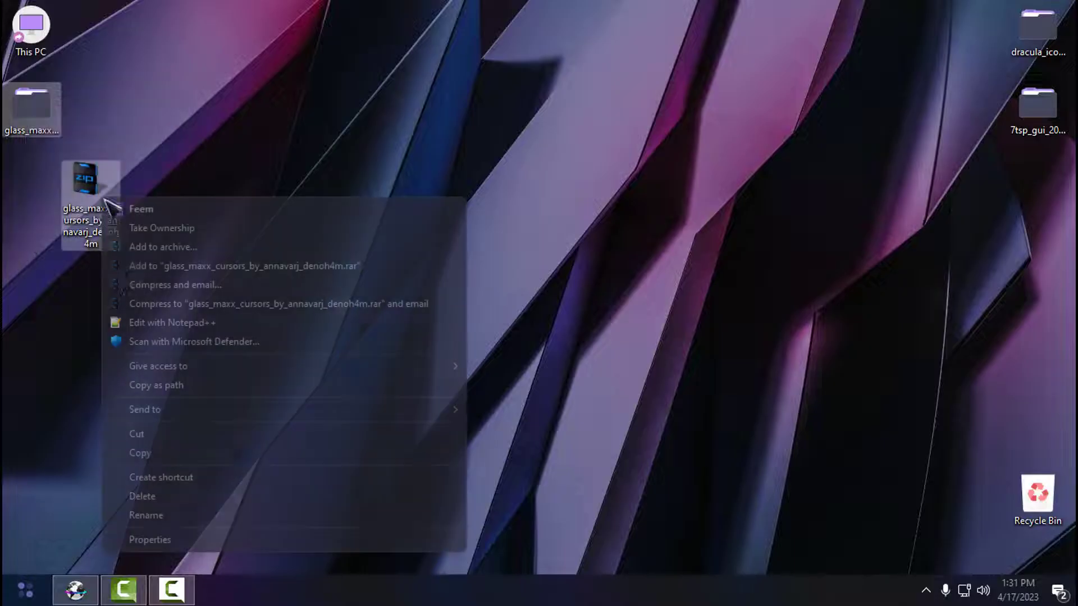
click(143, 497)
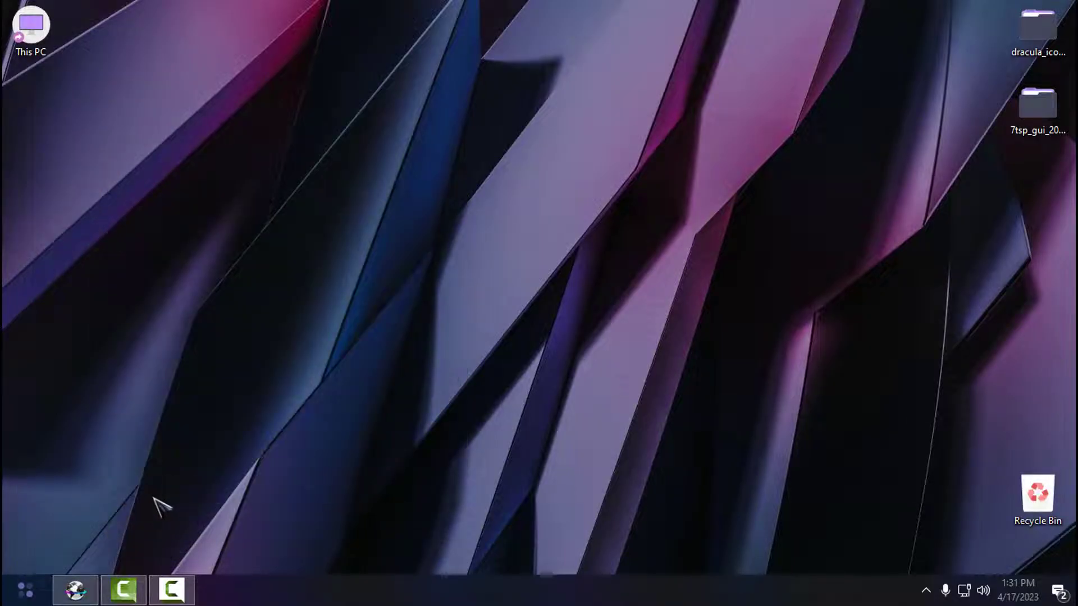
- Open This PC and shift its window toward the middle of the desktop to view the themed File Explorer
click(25, 589)
click(278, 434)
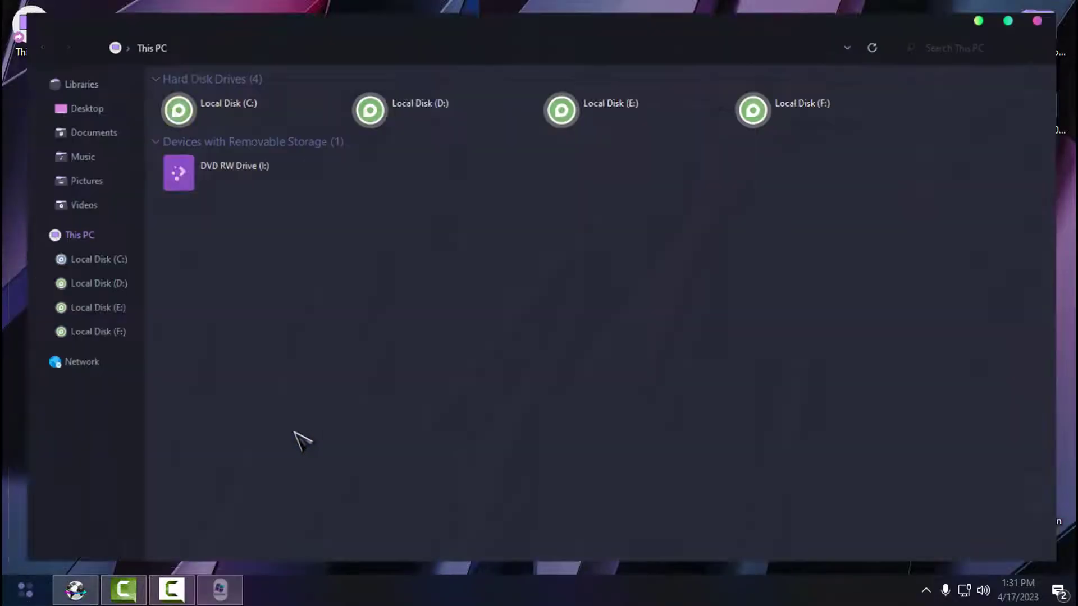
drag(598, 51, 529, 85)
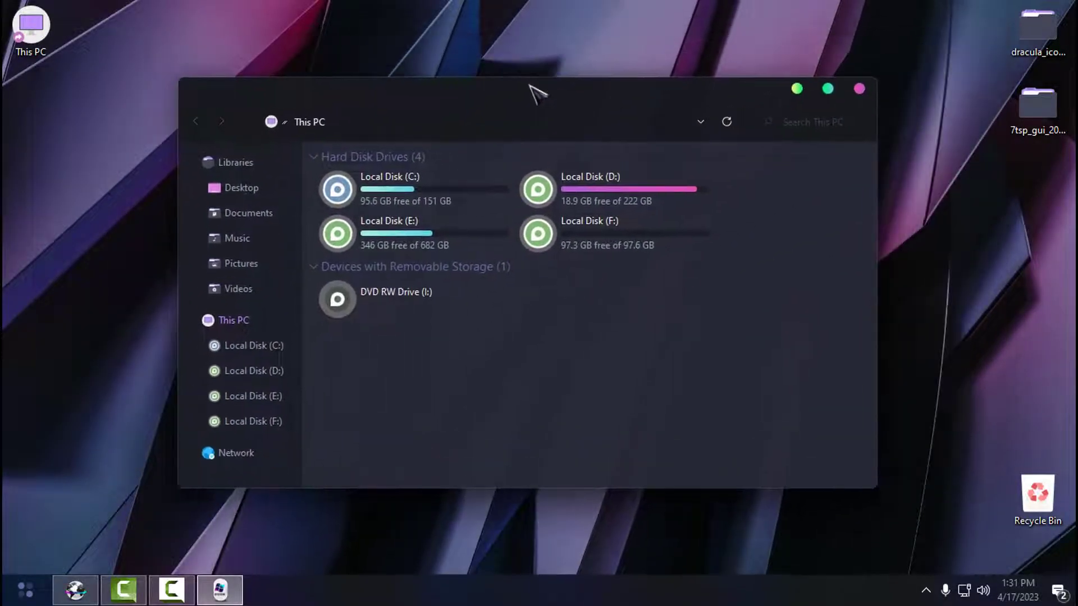
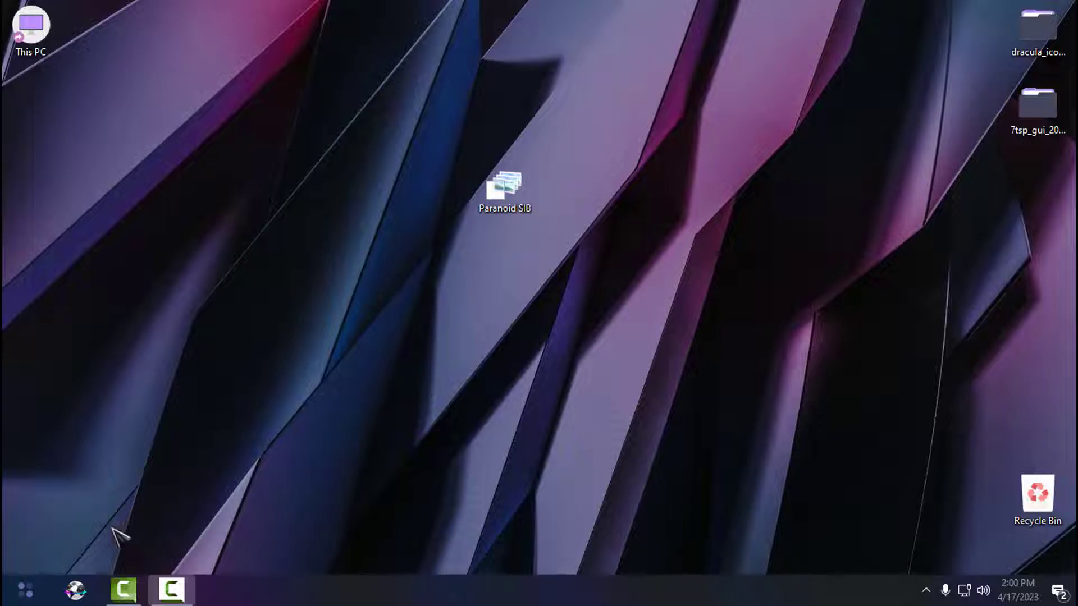
click(45, 588)
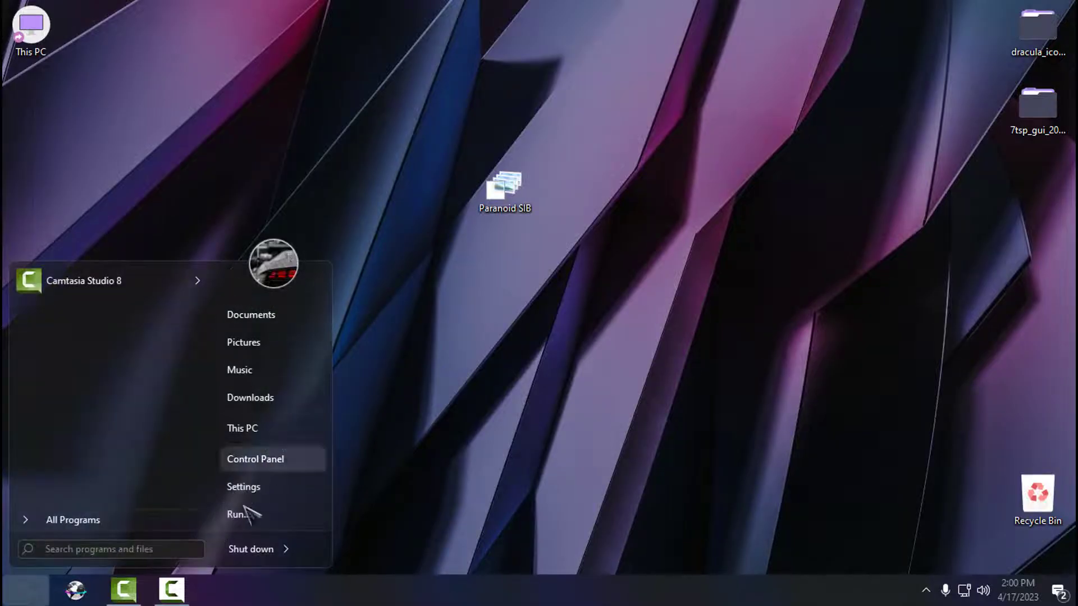
click(407, 347)
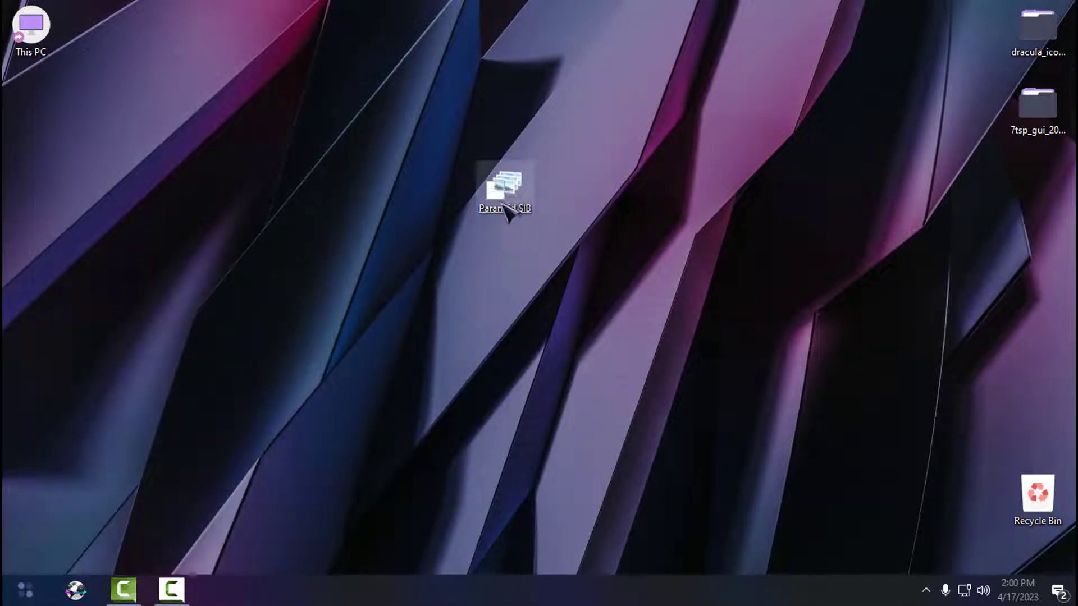
- Open This PC and go to the %AppData% location
click(25, 590)
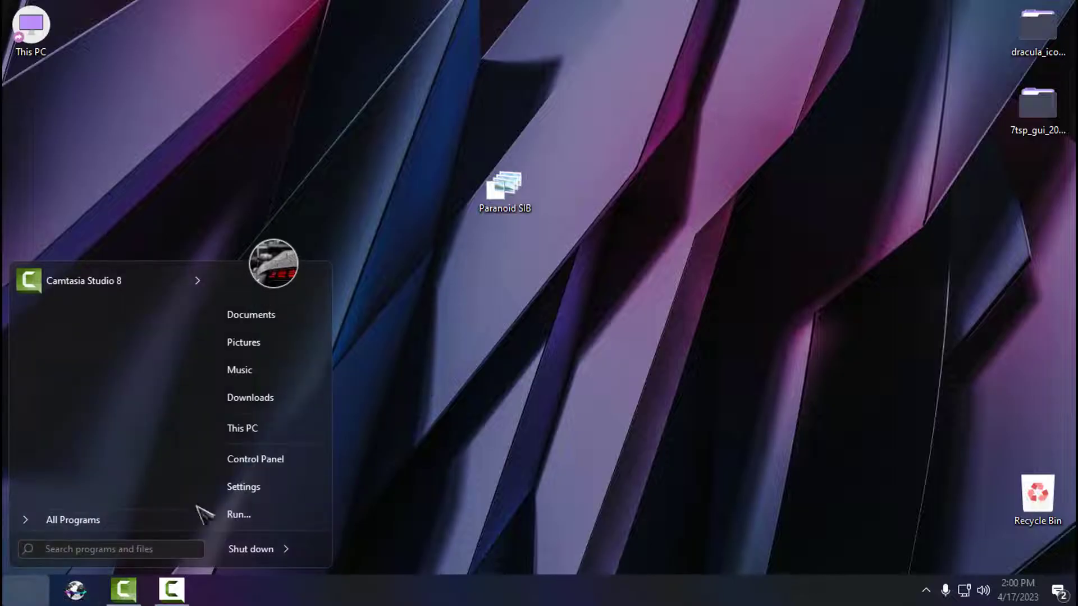
click(276, 428)
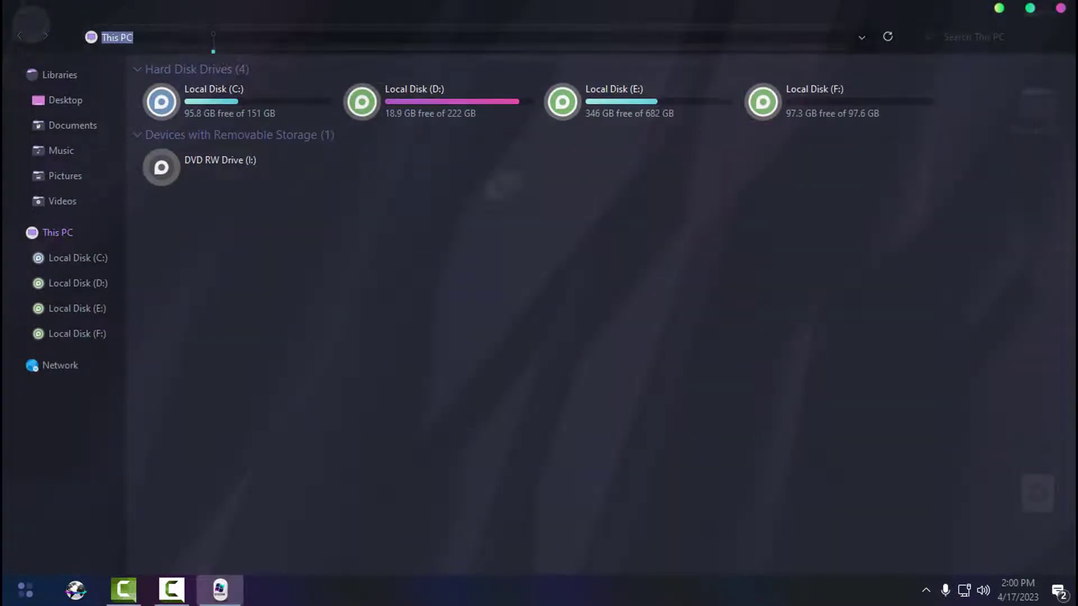
text(%App)
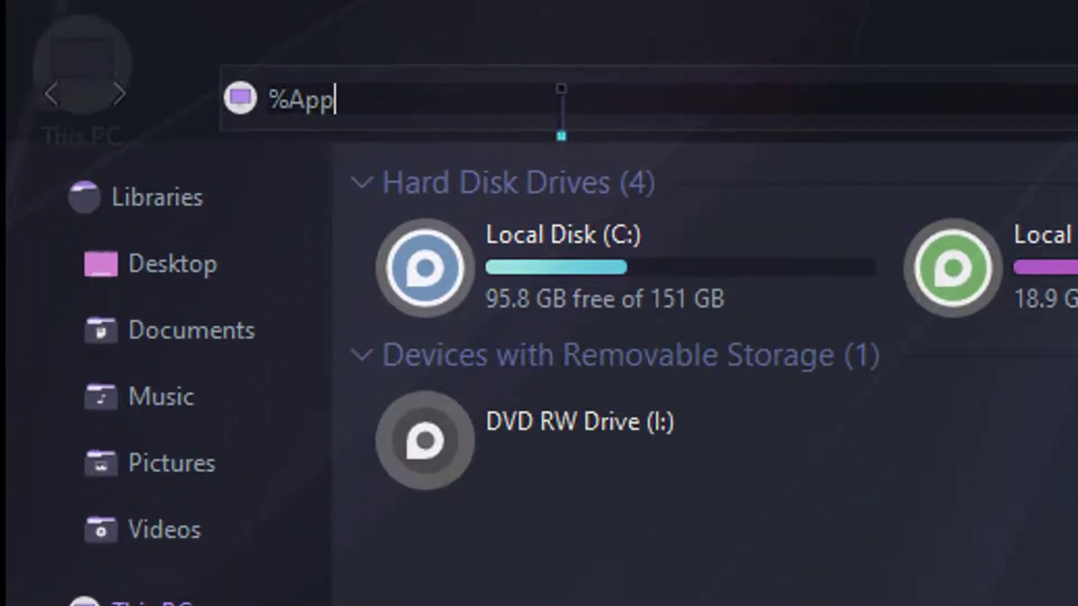
text(Data%)
key(Return)
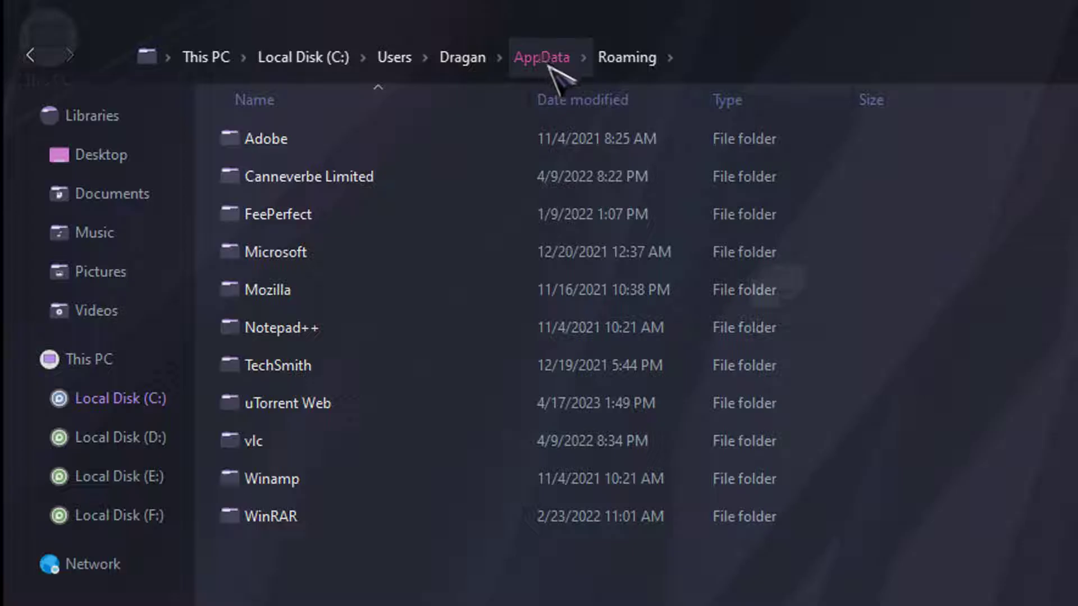
- Go up to AppData and open the Styles folder inside Local's StartAllBack folder
click(542, 62)
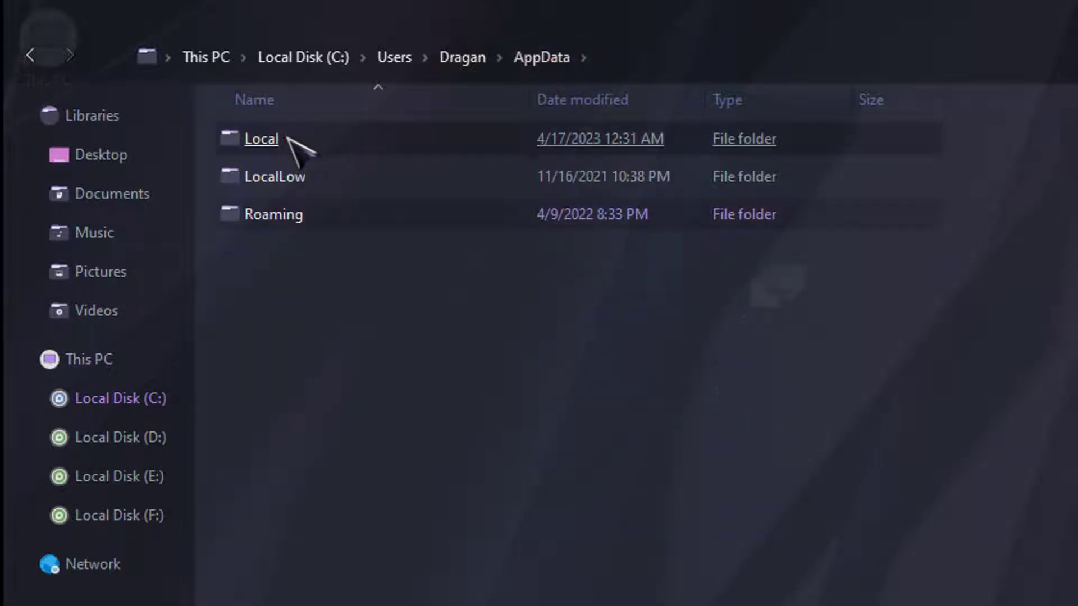
double_click(298, 144)
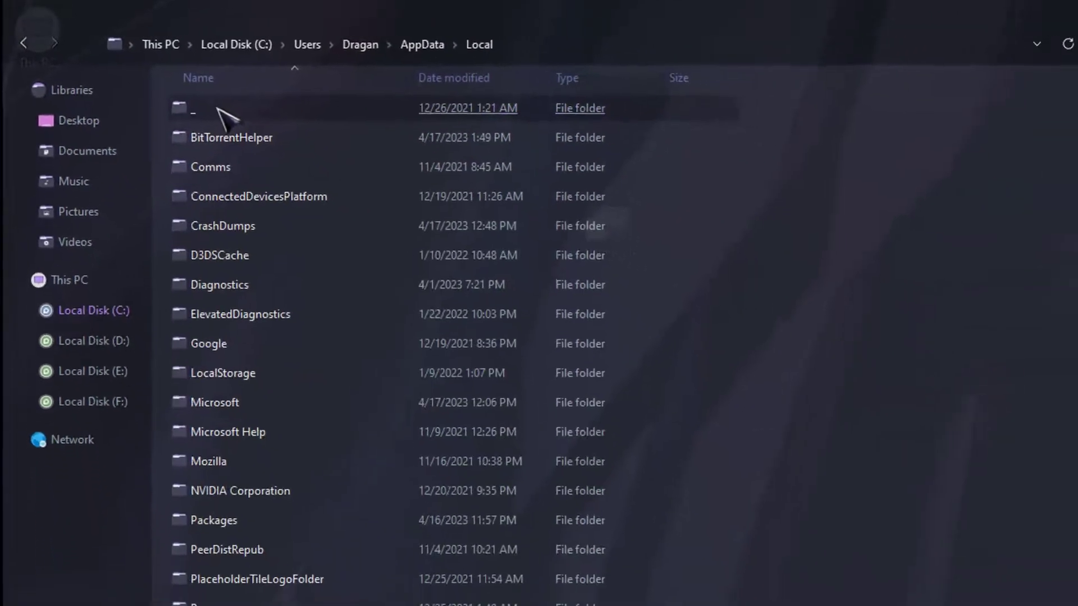
scroll(786, 321, down, 2)
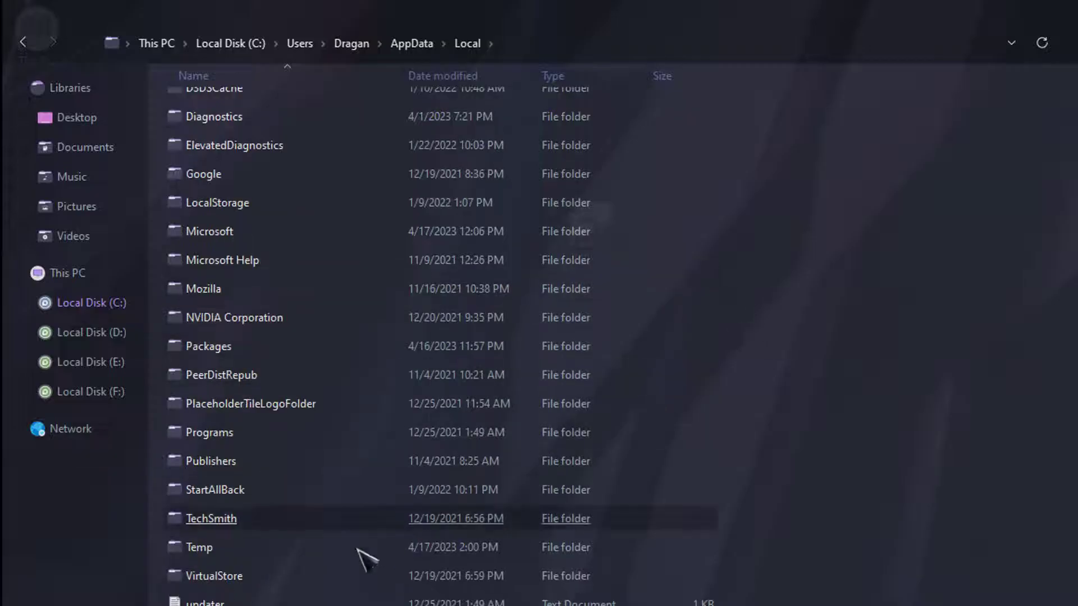
double_click(215, 490)
double_click(205, 164)
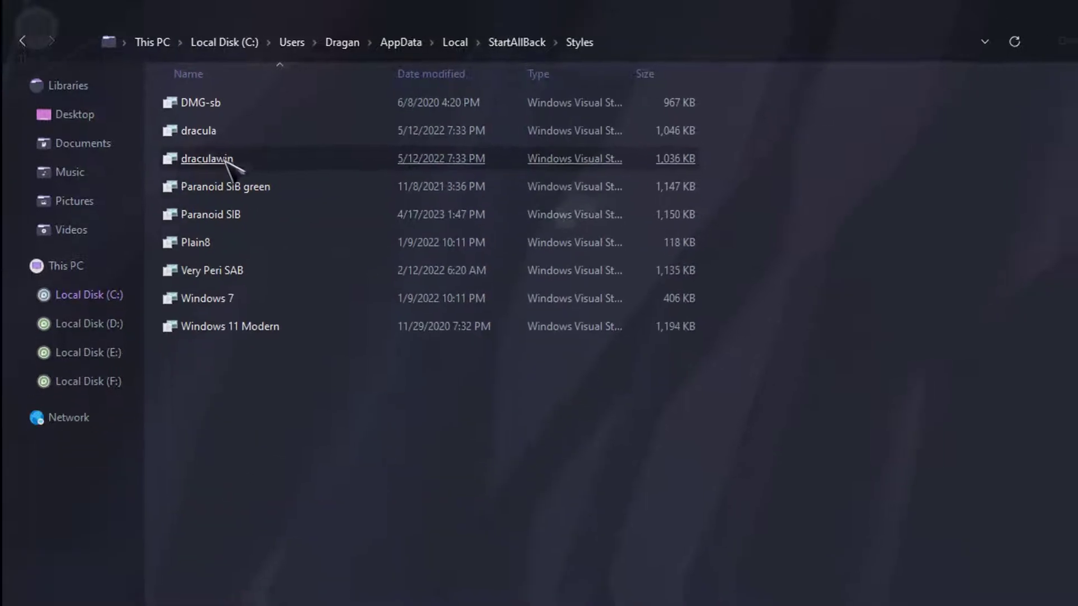
- Snap the Styles window beside the desktop, copy the desktop's Paranoid SIB file into it, replacing the existing file, and close the window
drag(585, 9, 1077, 163)
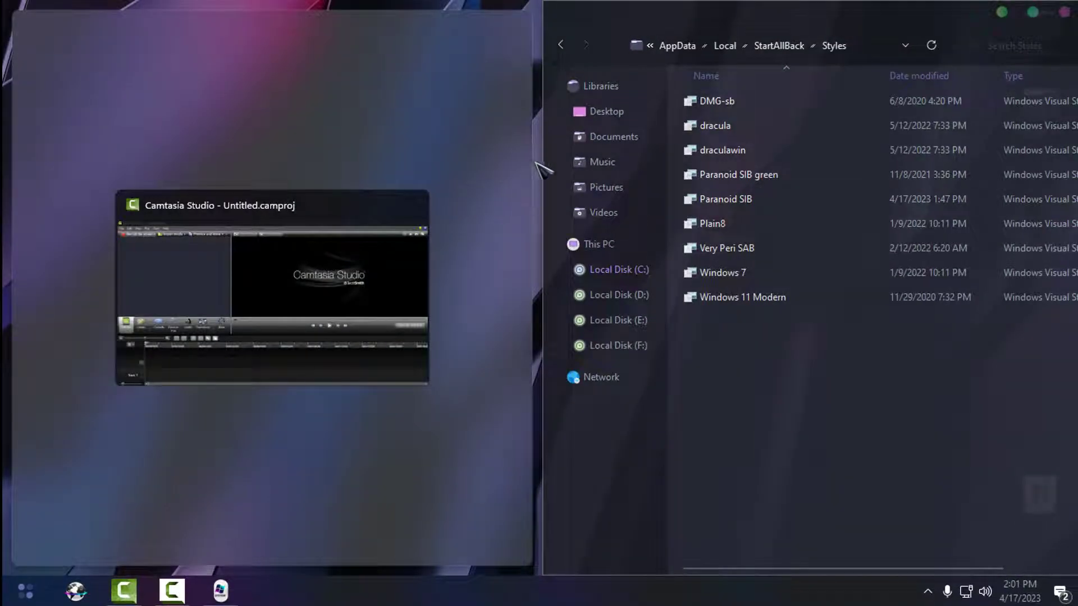
click(537, 163)
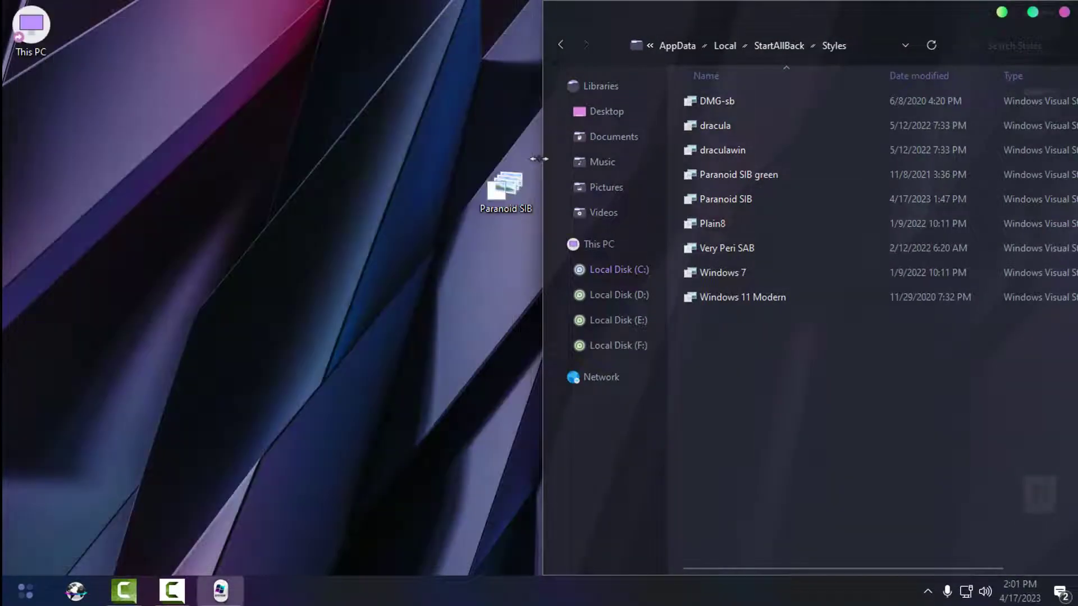
right_click(497, 188)
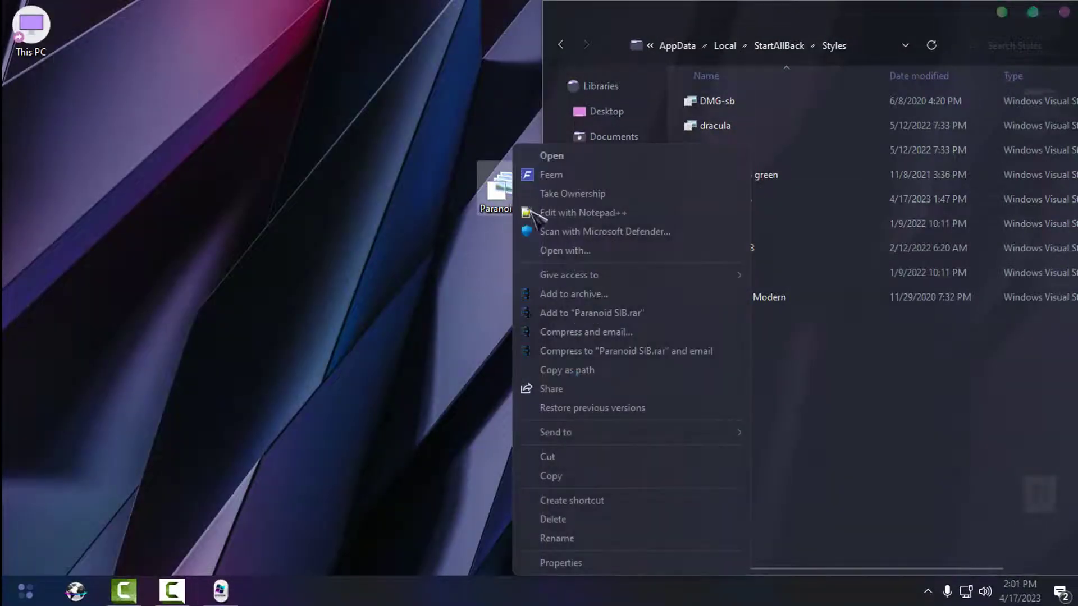
click(553, 476)
right_click(769, 364)
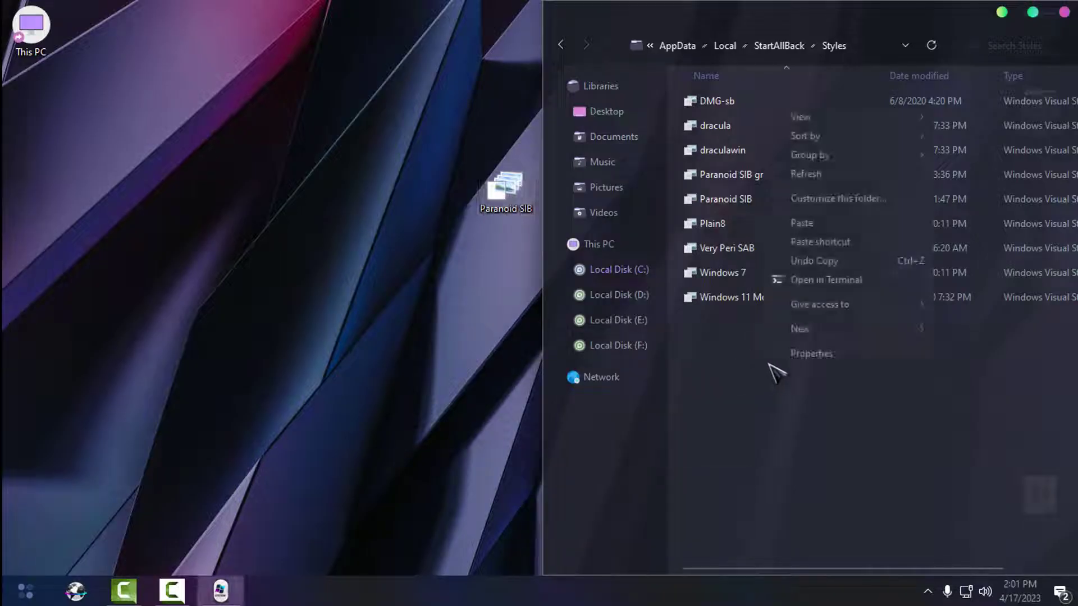
click(800, 223)
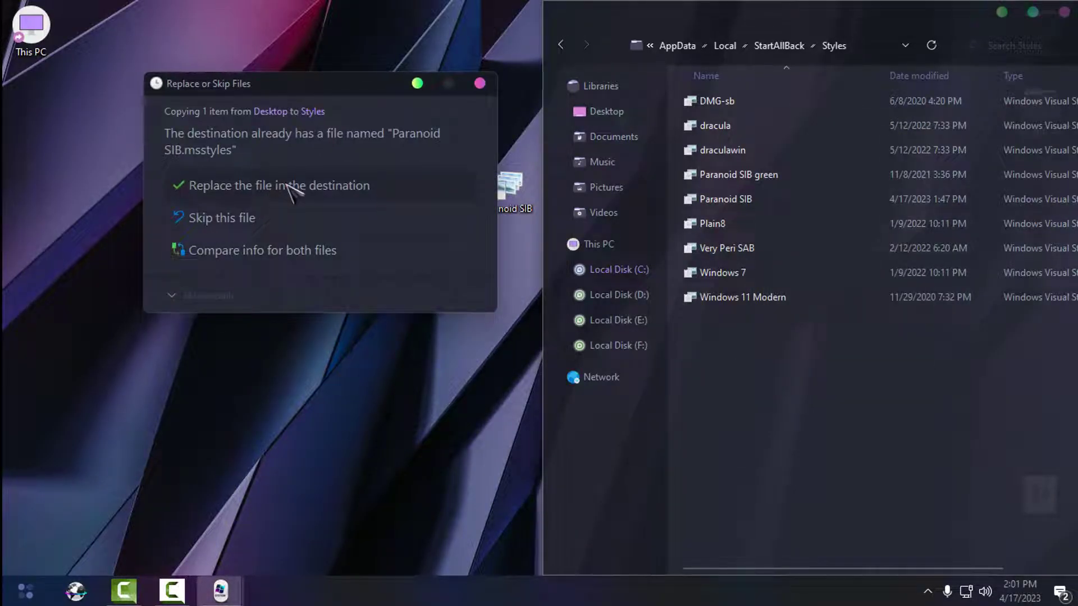
click(271, 190)
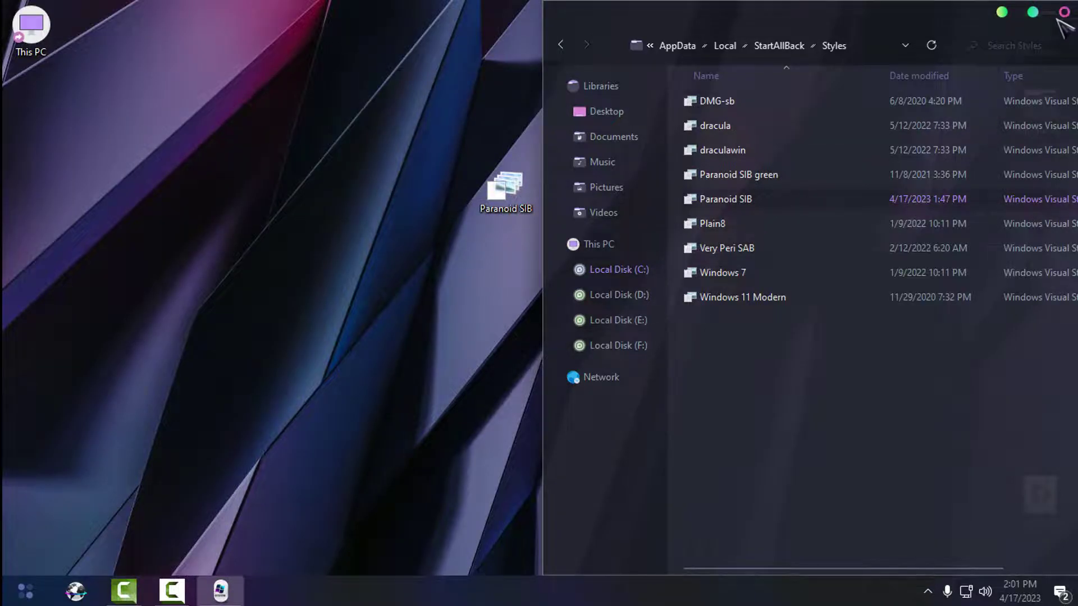
click(1033, 12)
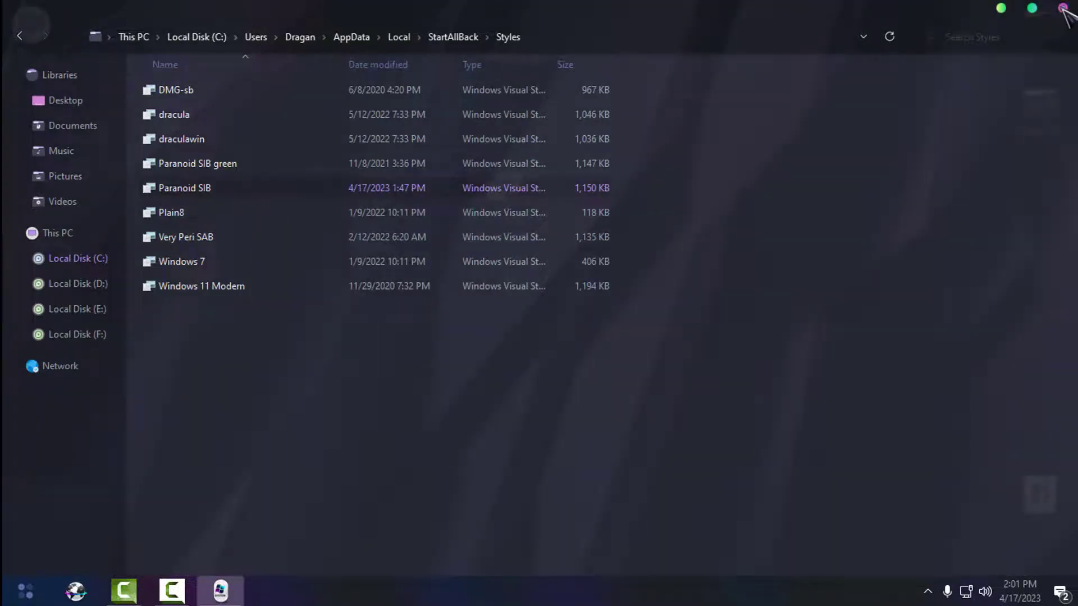
click(1063, 8)
- Open the StartAllBack configuration and set the Start menu's visual style to Paranoid SIB green
key(super)
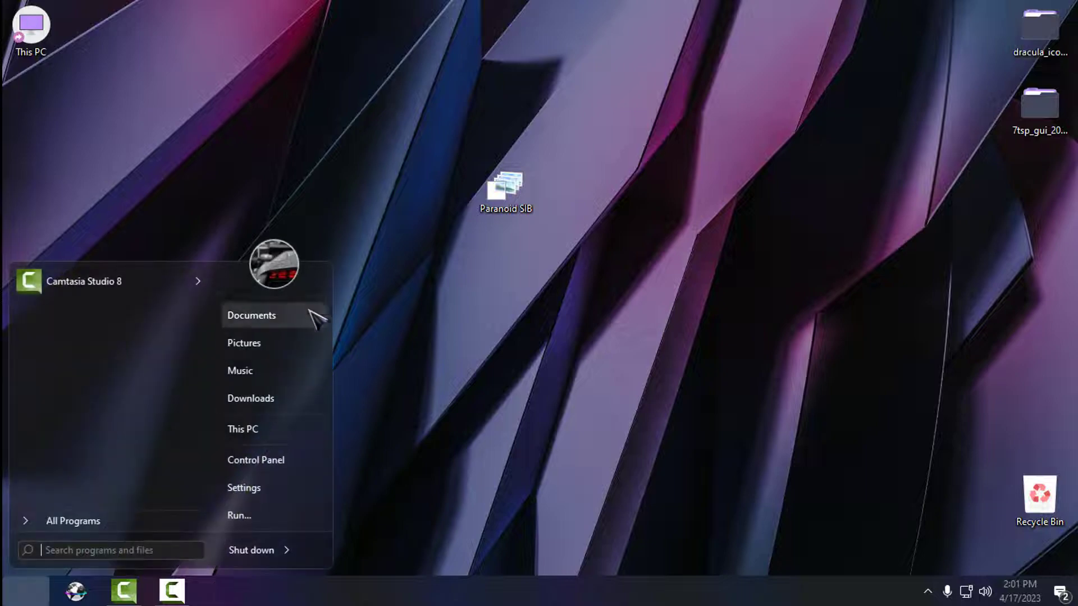
right_click(332, 275)
click(365, 276)
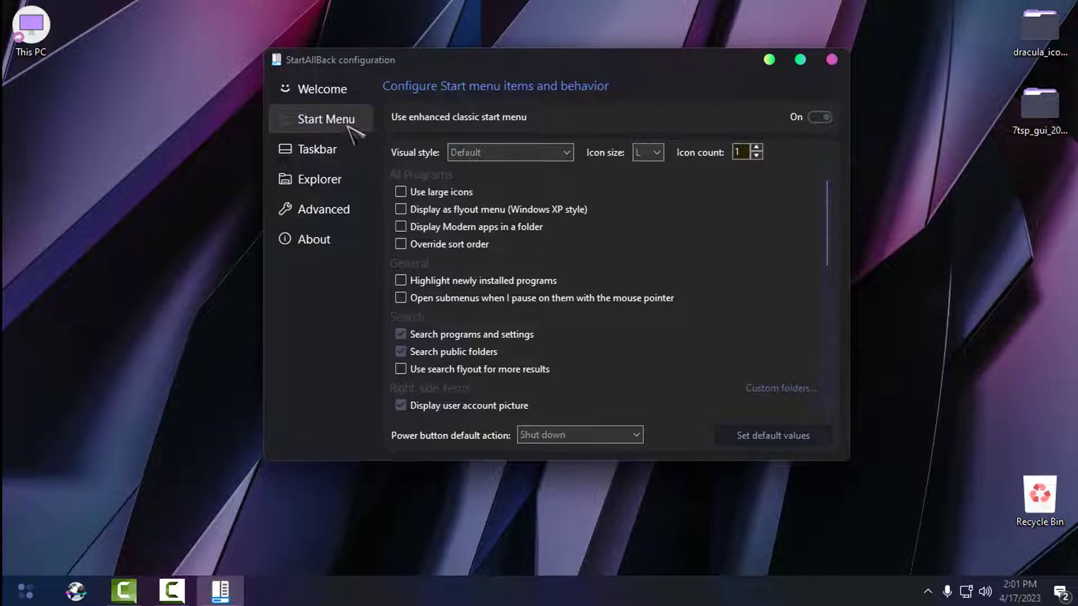
click(471, 154)
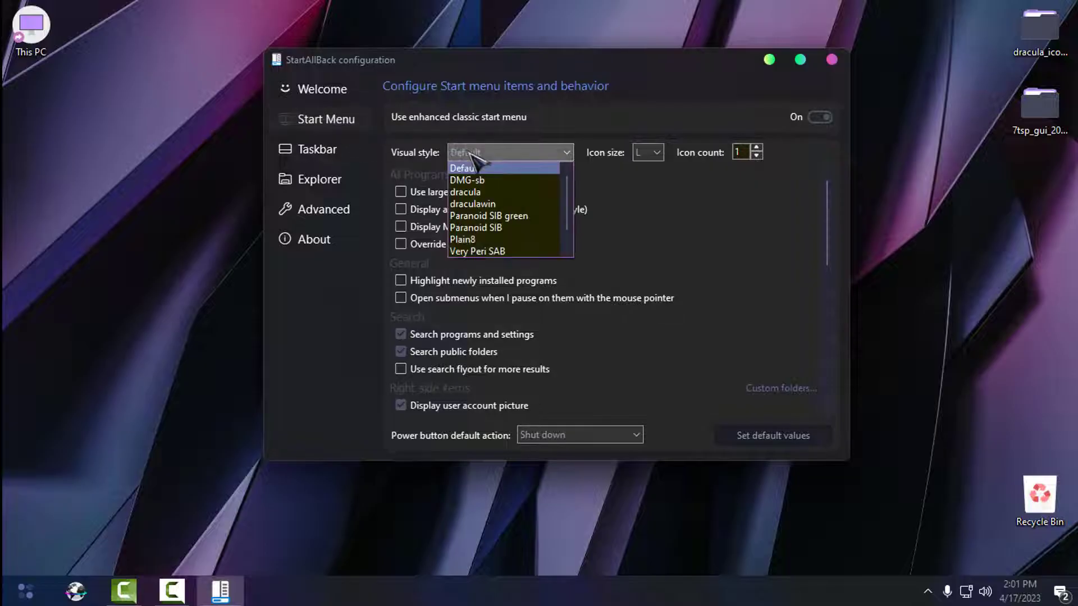
click(508, 217)
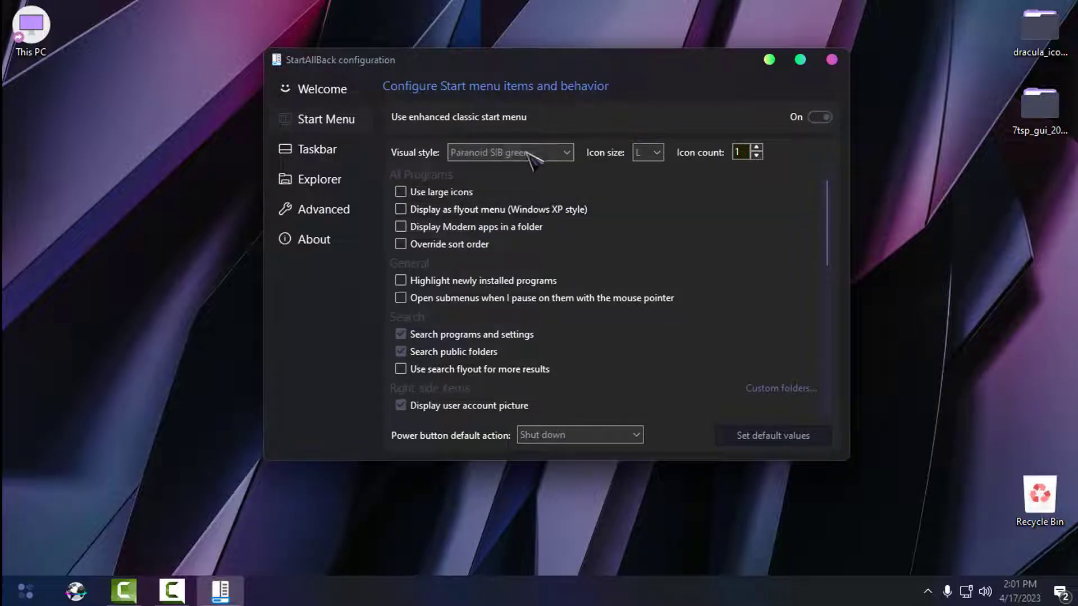
- Preview the Start menu, change its visual style to Paranoid SIB, and preview it again
click(25, 591)
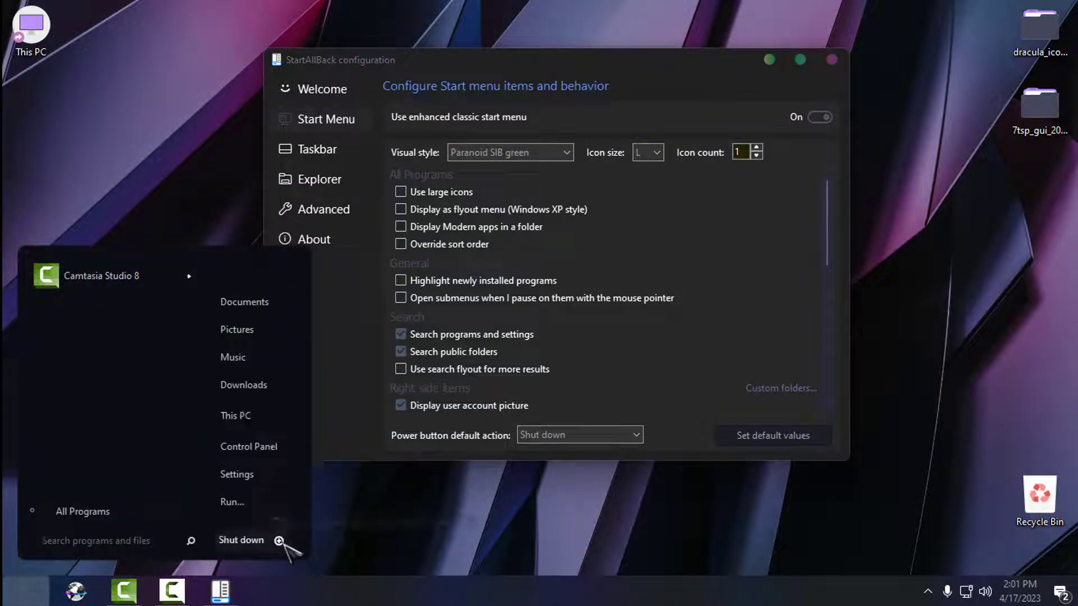
click(510, 152)
click(519, 209)
click(17, 586)
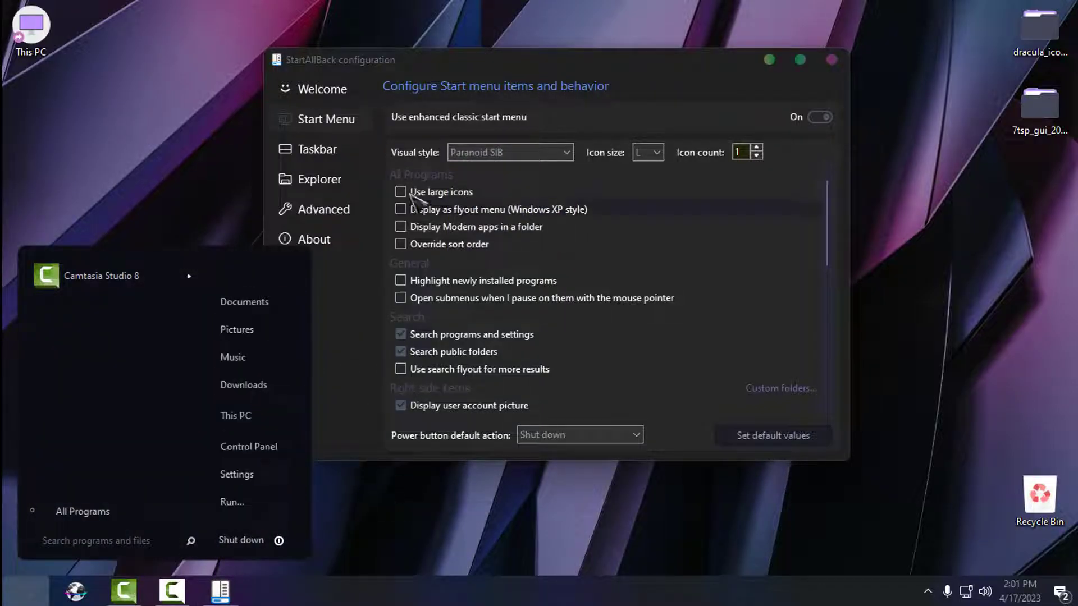
- Set the taskbar's visual style to Paranoid SIB and close the configuration window to preview the Start menu on the desktop
click(341, 158)
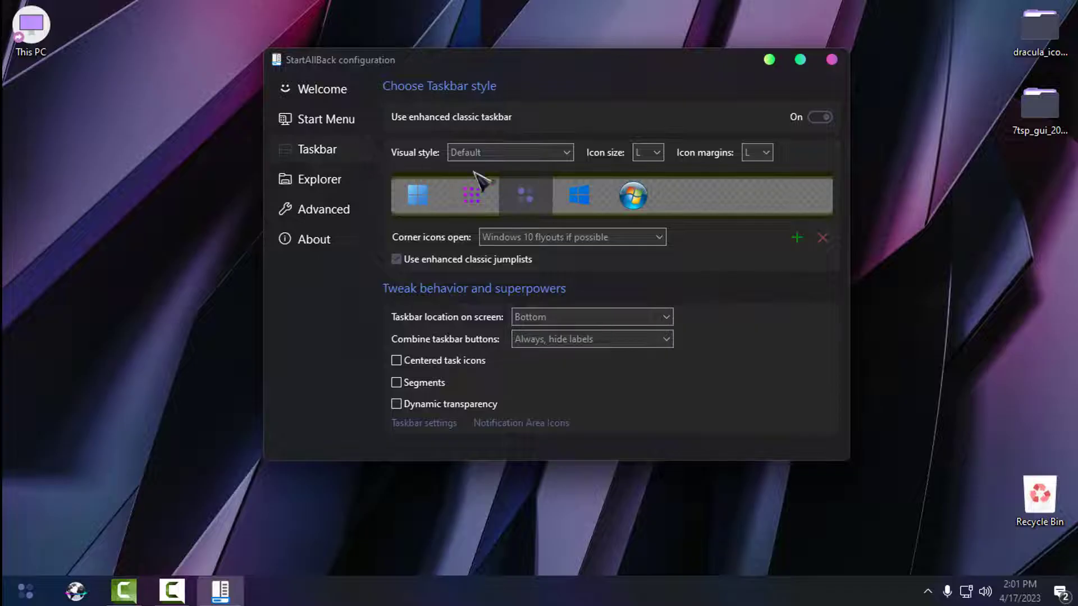
click(506, 152)
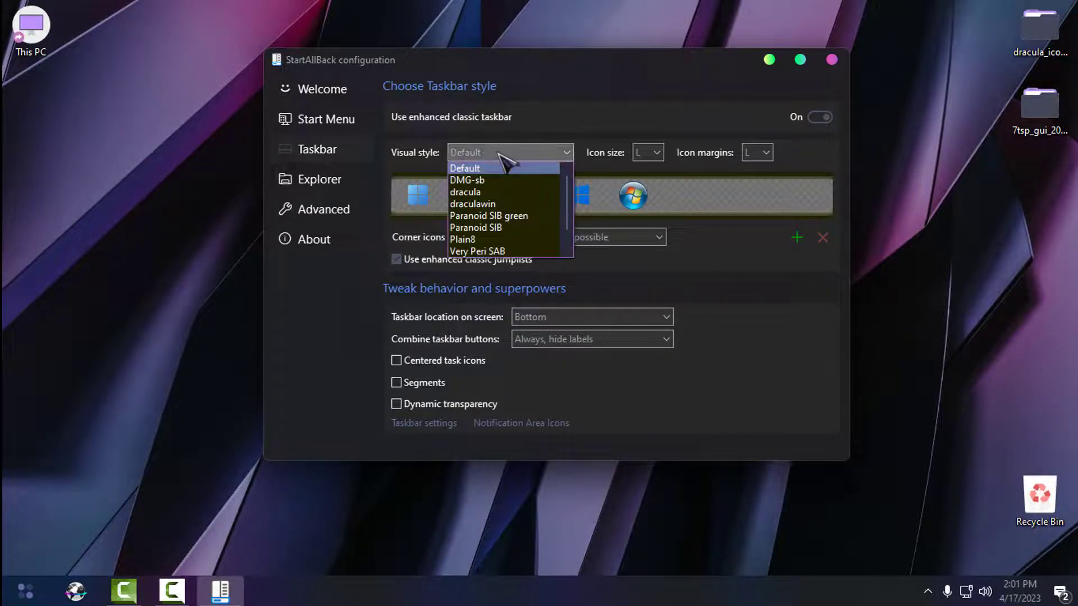
click(505, 227)
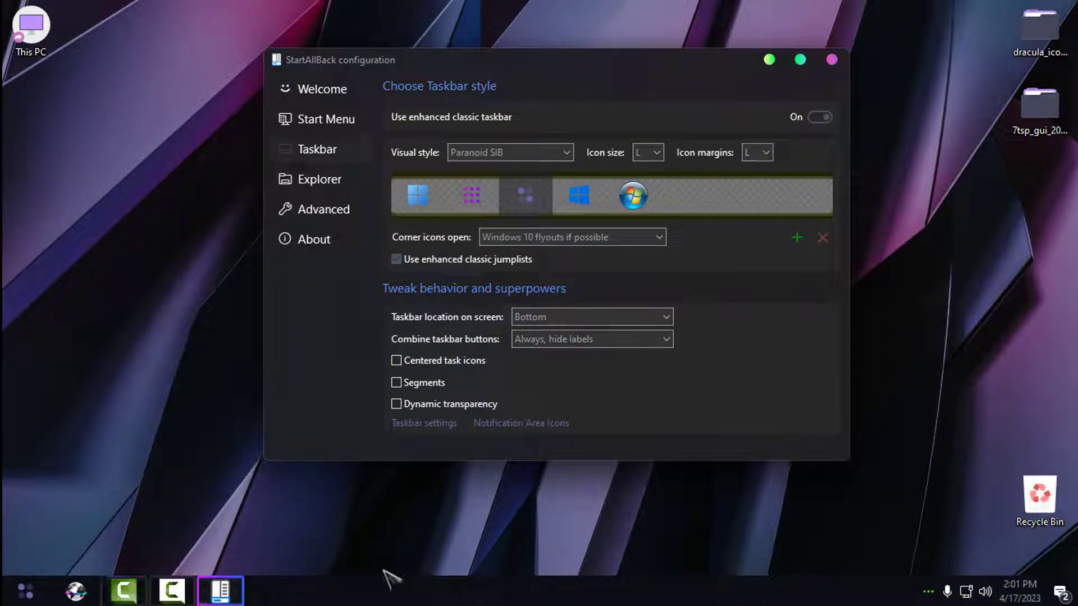
click(831, 61)
key(super)
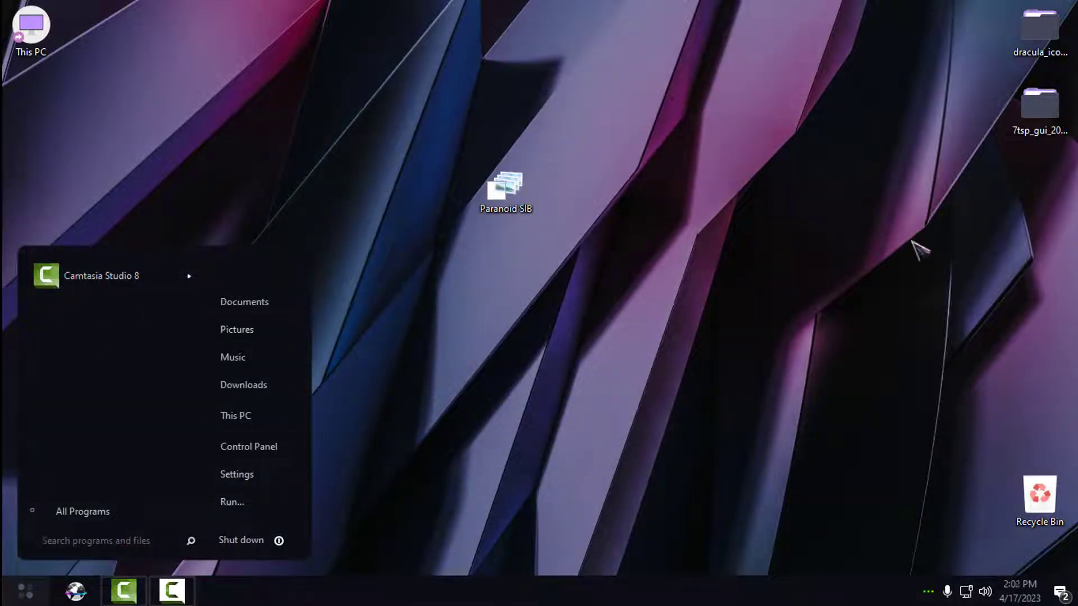
click(433, 323)
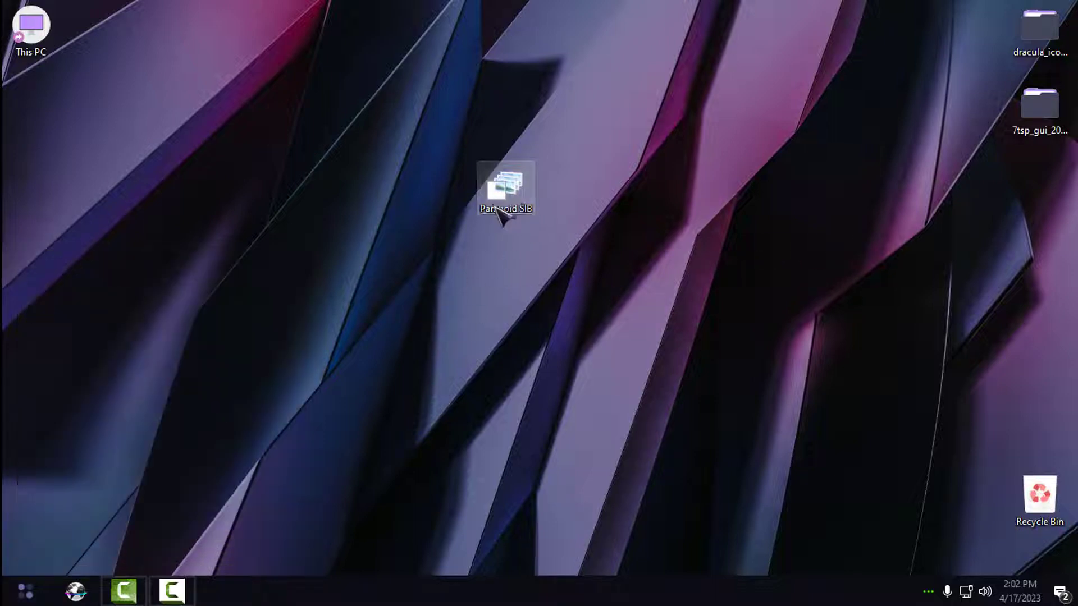
- Open the desktop's dracula icon themes folder and go to the Wallpapers folder inside Dracula Icon Themes' Extras
double_click(1039, 28)
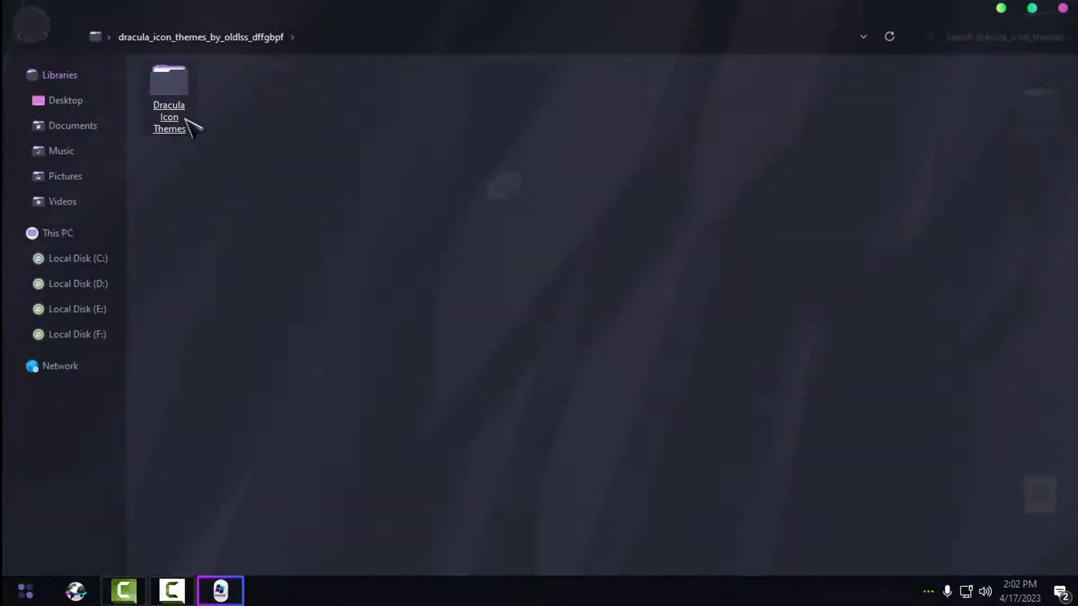
double_click(178, 121)
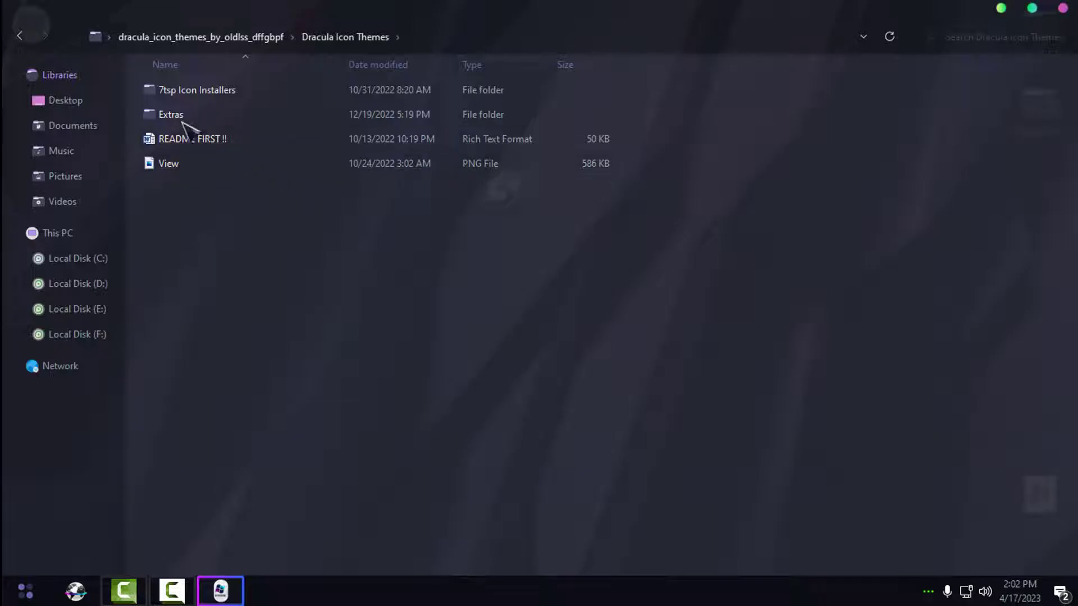
double_click(181, 112)
double_click(202, 166)
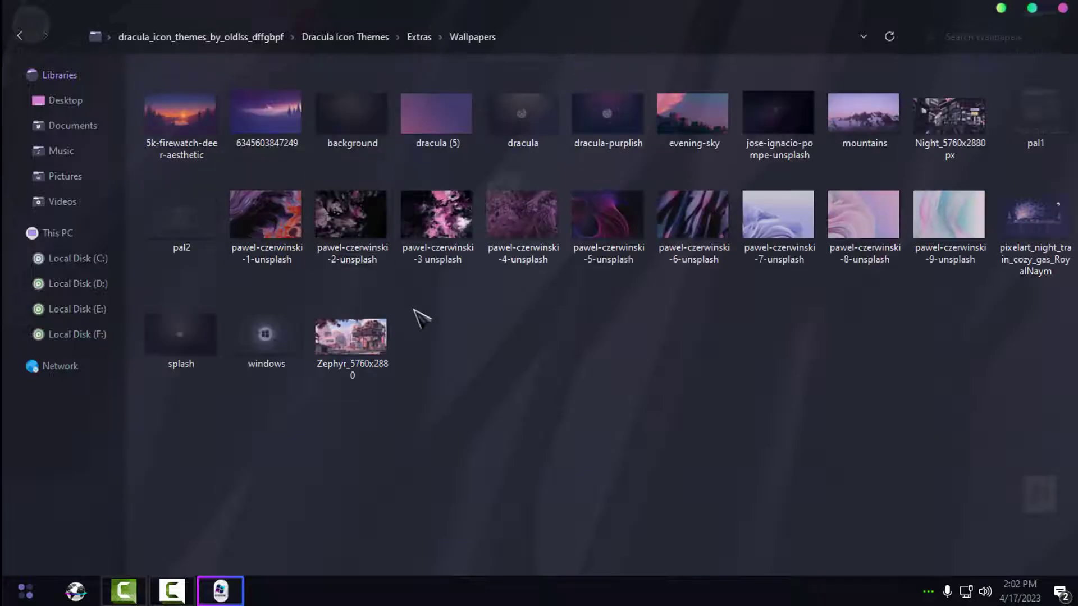
- Set the dracula (5) image as the desktop background and close the image and folder windows
double_click(481, 215)
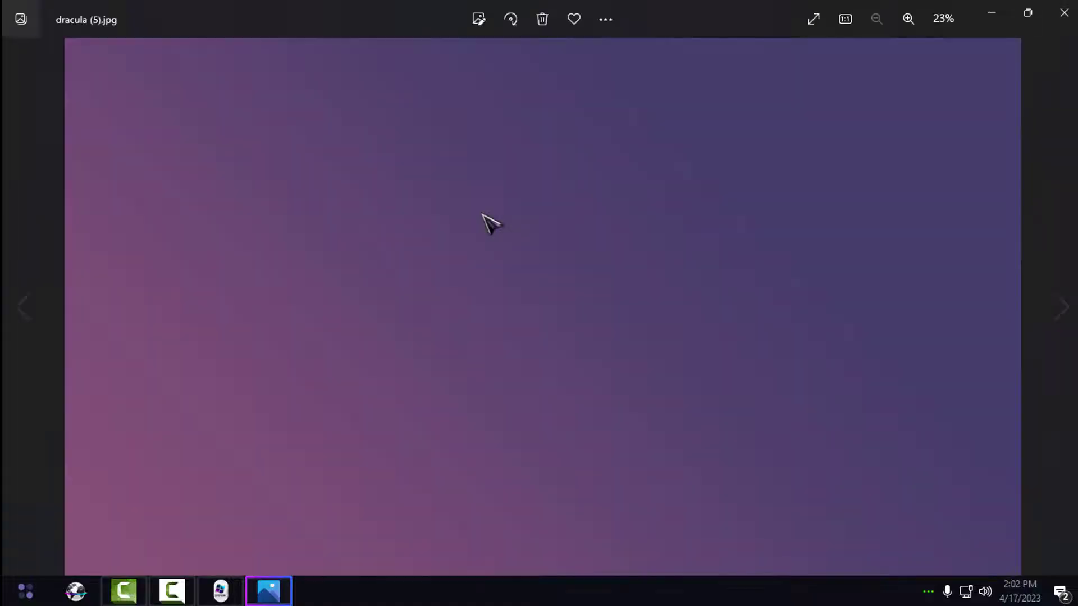
right_click(482, 218)
mouse_move(532, 154)
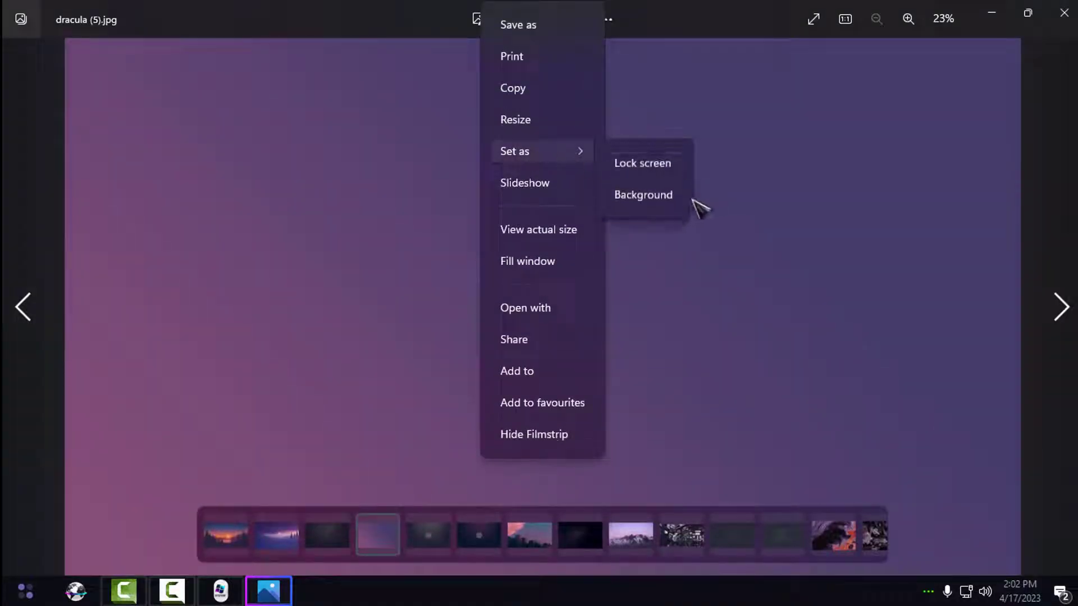
click(644, 175)
click(1065, 14)
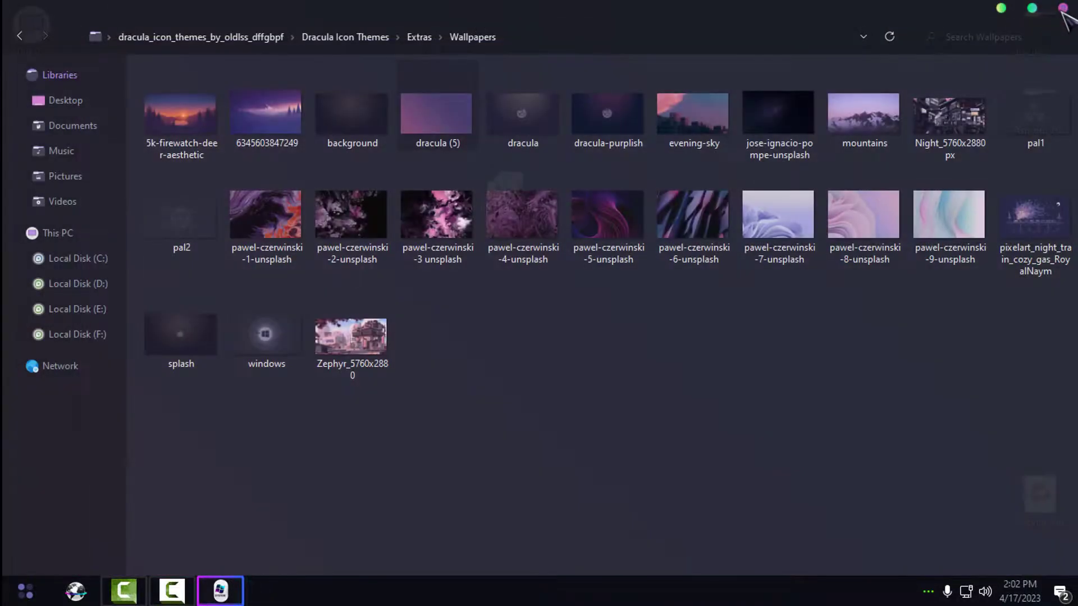
click(1065, 13)
- Open This PC to view its window against the desktop background, and close it
click(25, 592)
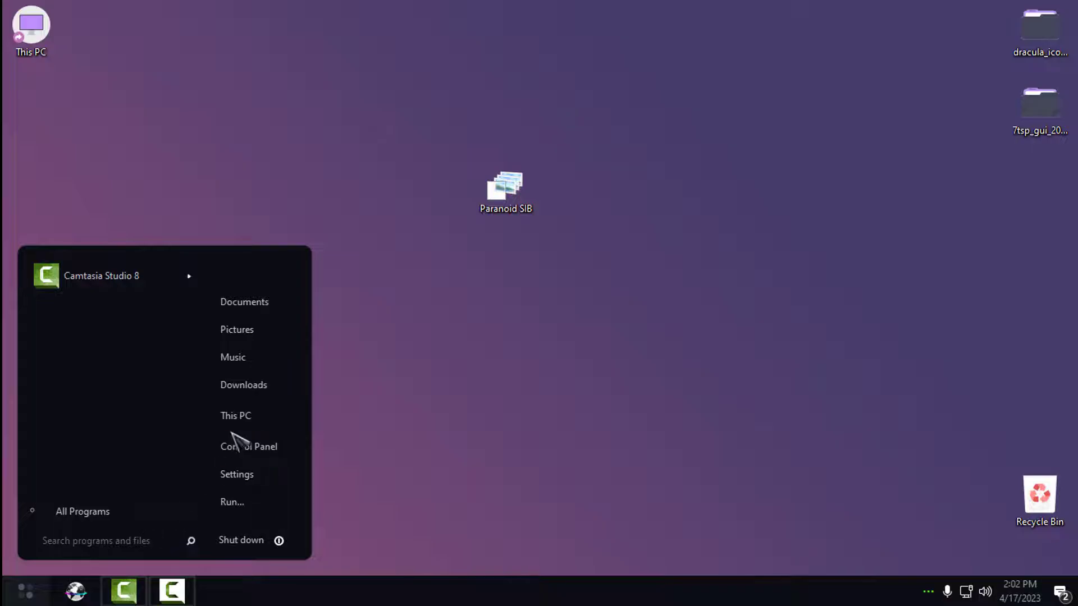
click(252, 420)
drag(503, 32, 646, 70)
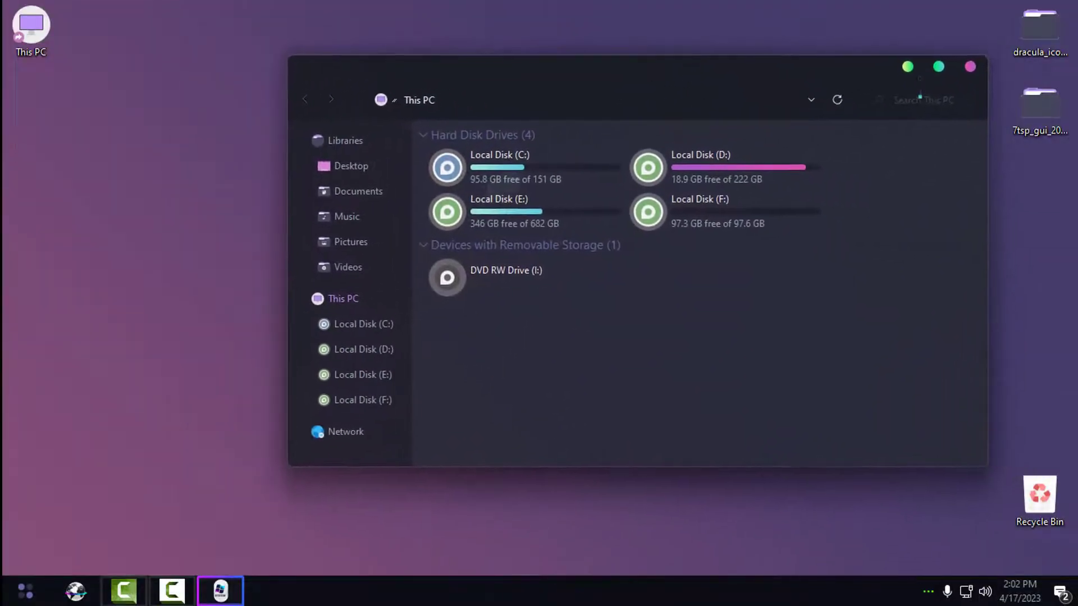
click(970, 66)
- Open the System Transparency settings from its hidden notification icon and apply them
click(928, 591)
right_click(936, 560)
click(950, 493)
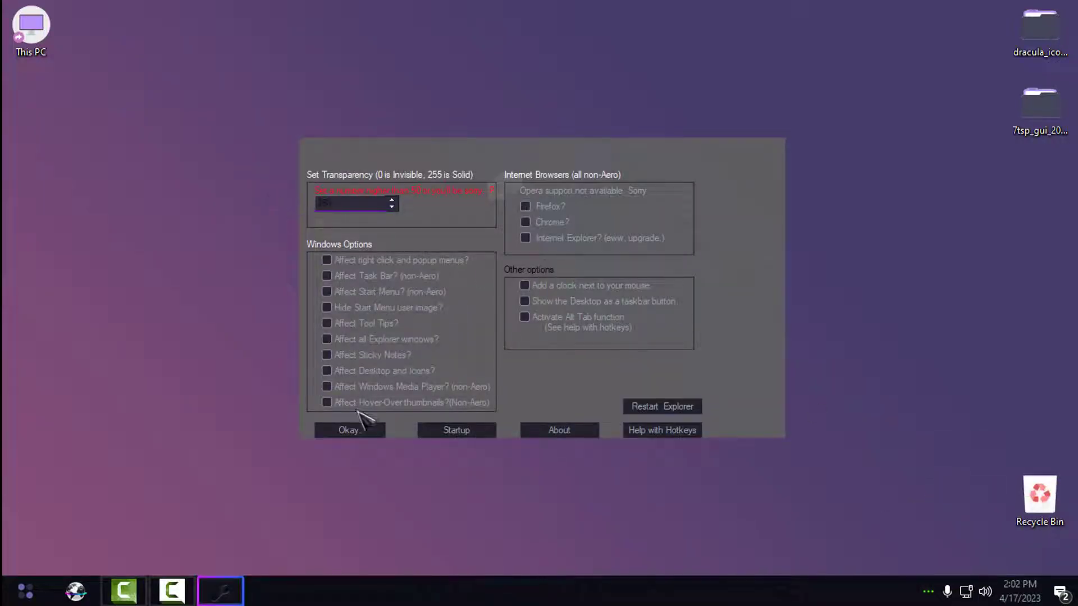
click(357, 431)
- Check the look of the Start menu and the This PC window, and close the window
click(25, 592)
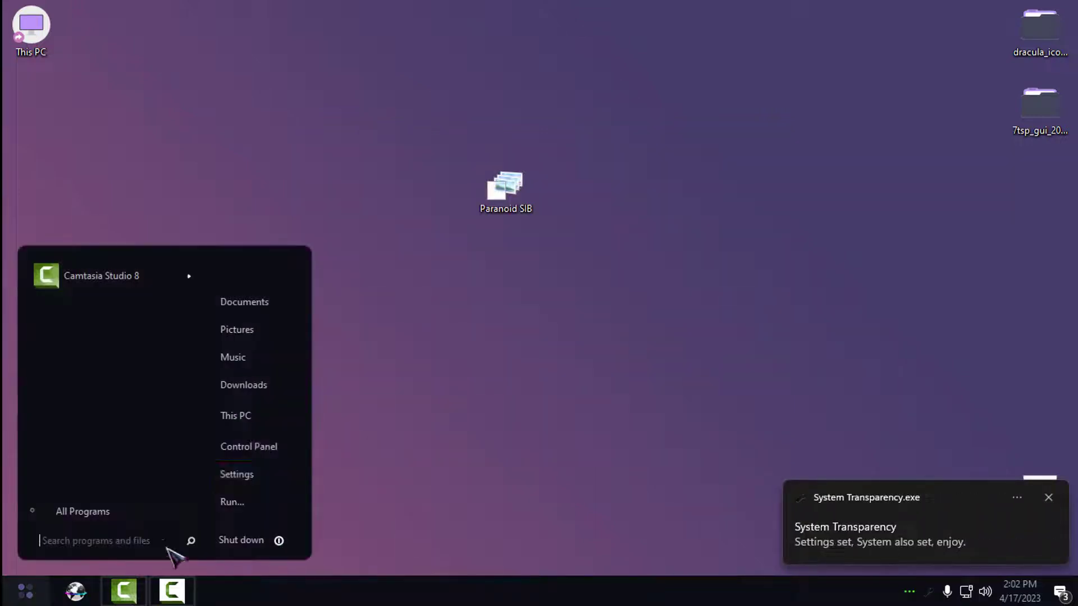
click(264, 415)
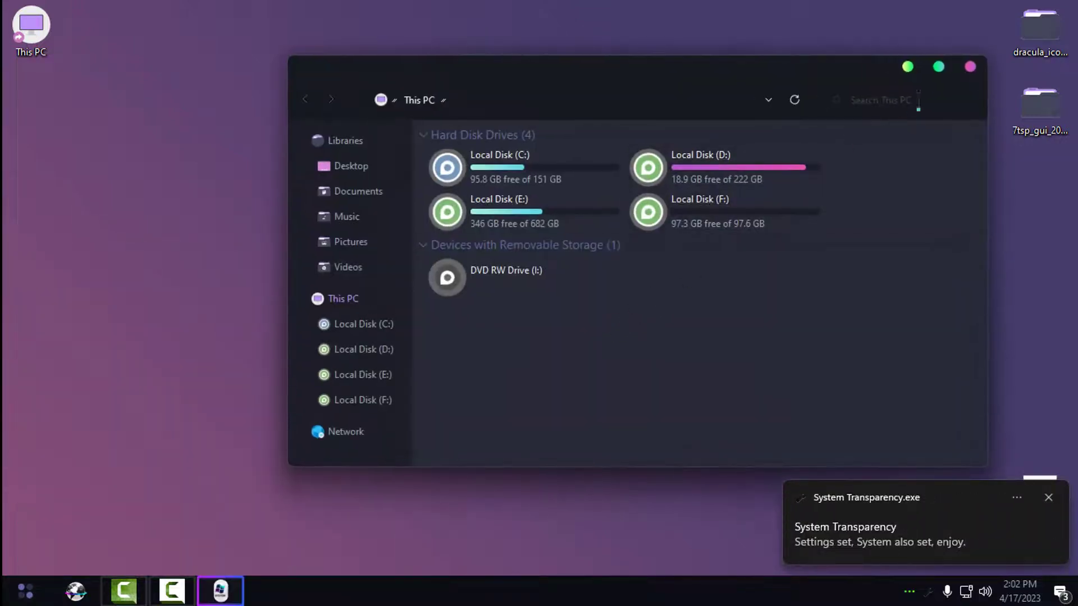
click(971, 66)
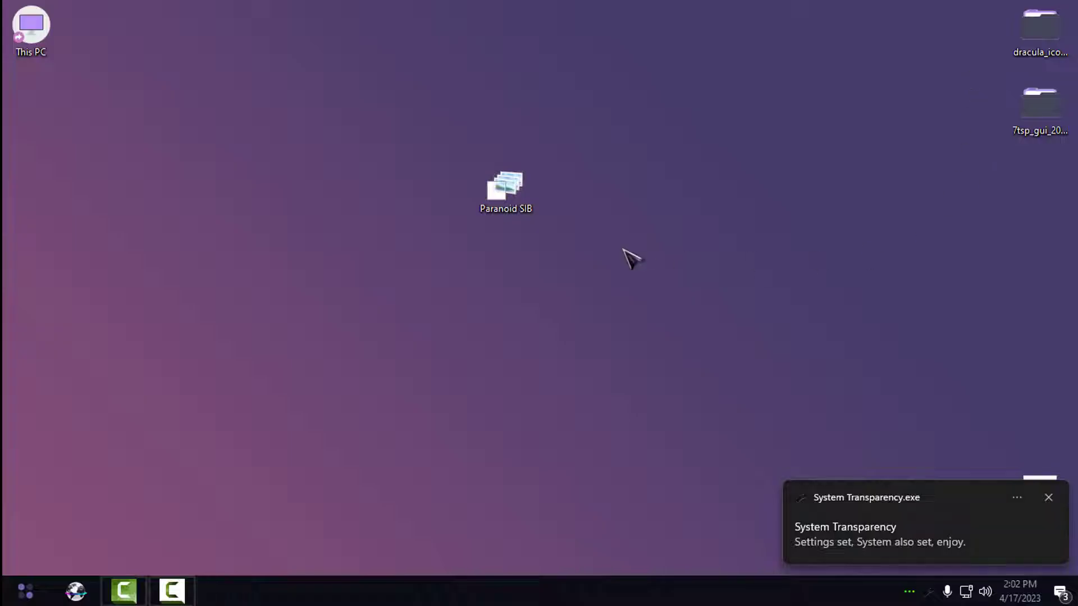
- Line up the Paranoid SIB file below the desktop's two folders, and open This PC as a smaller window in the upper-right area
drag(501, 194, 1033, 179)
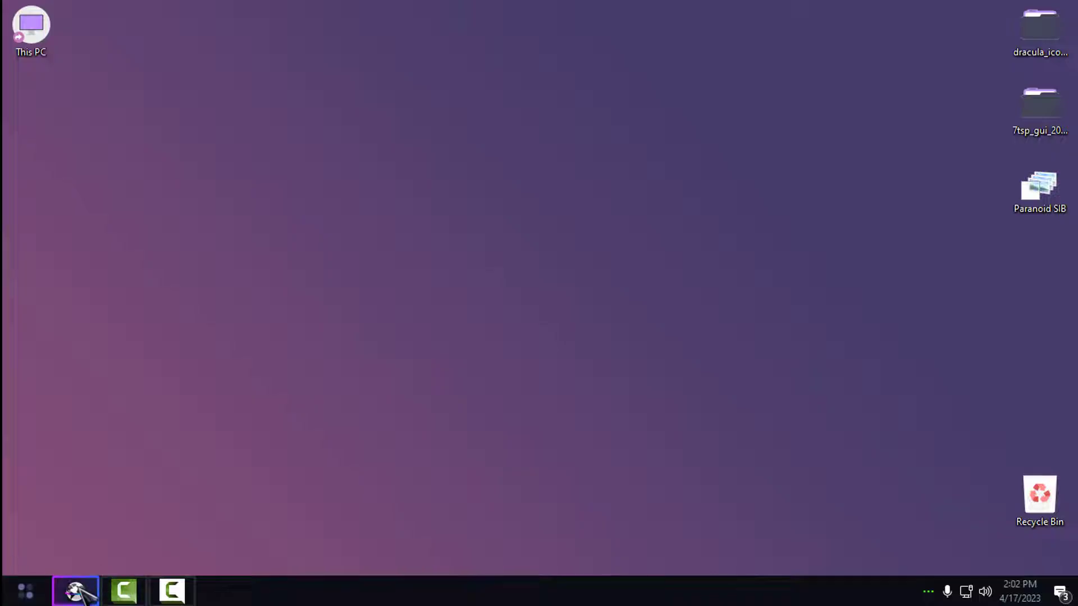
click(25, 593)
click(264, 415)
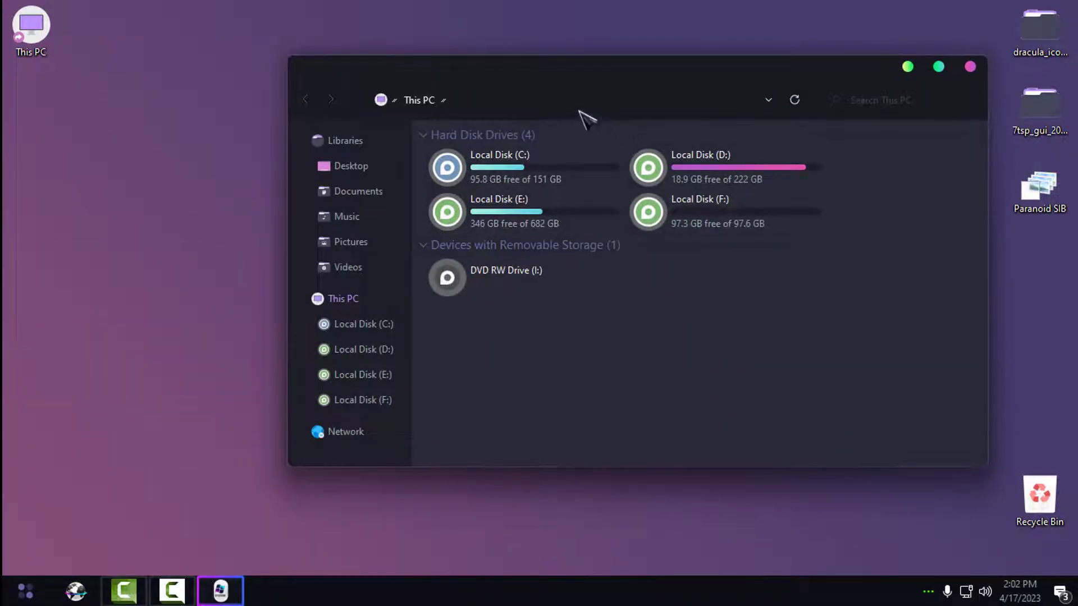
drag(474, 73, 544, 37)
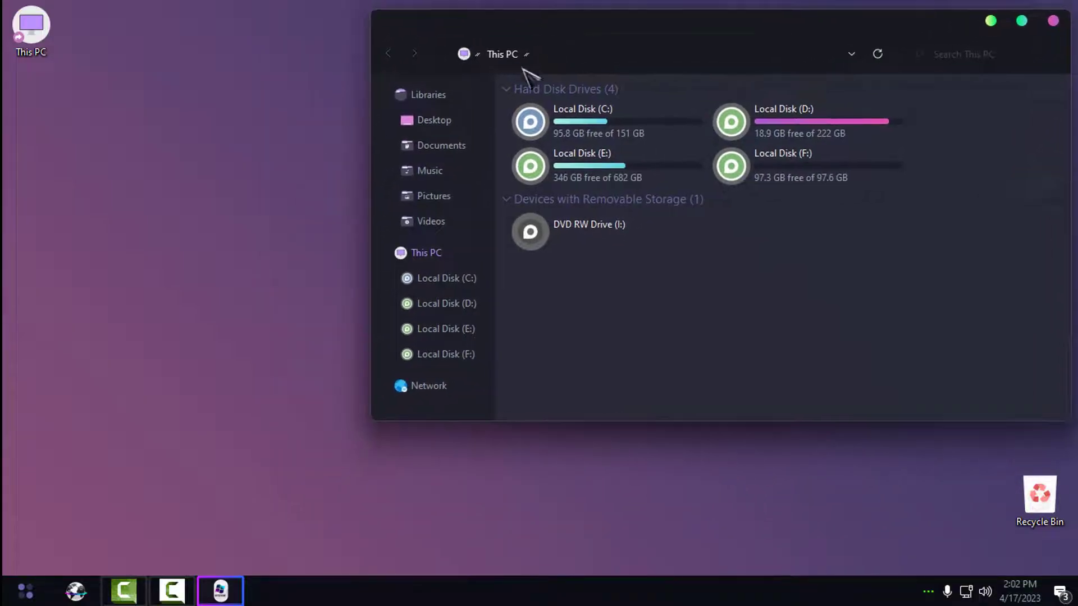
drag(376, 423, 442, 305)
drag(452, 341, 449, 335)
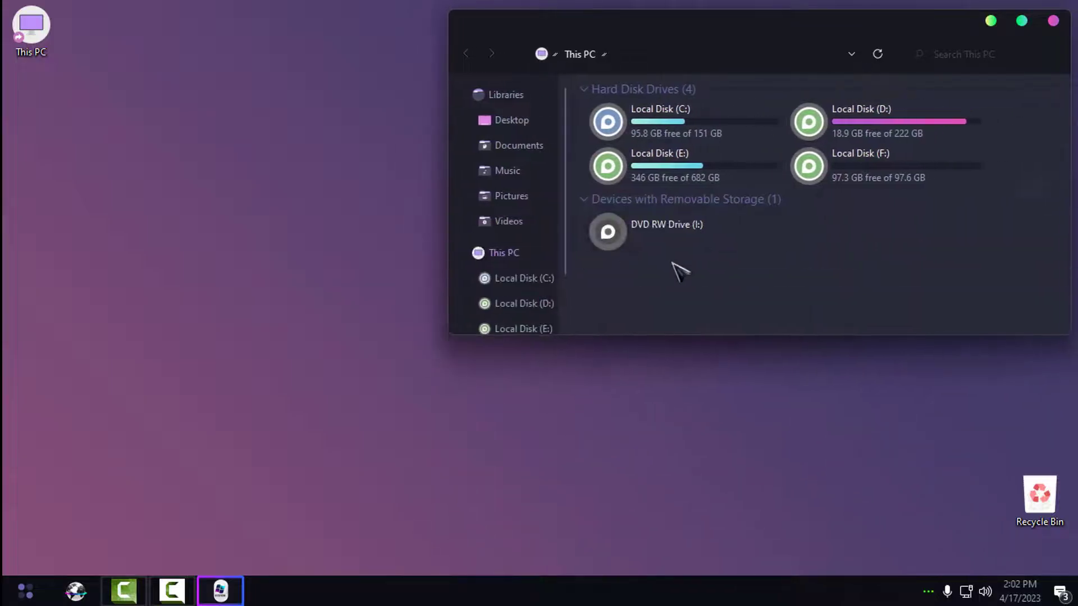
- Open Documents in a second window, go to Libraries, and place the window overlapping This PC near the desktop's centre
key(super)
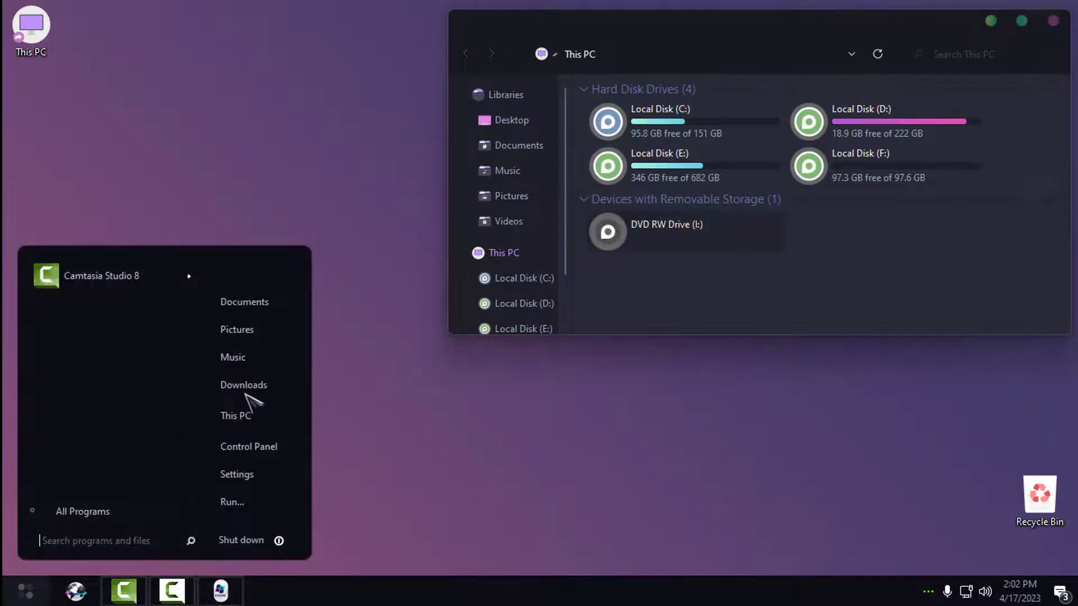
click(276, 306)
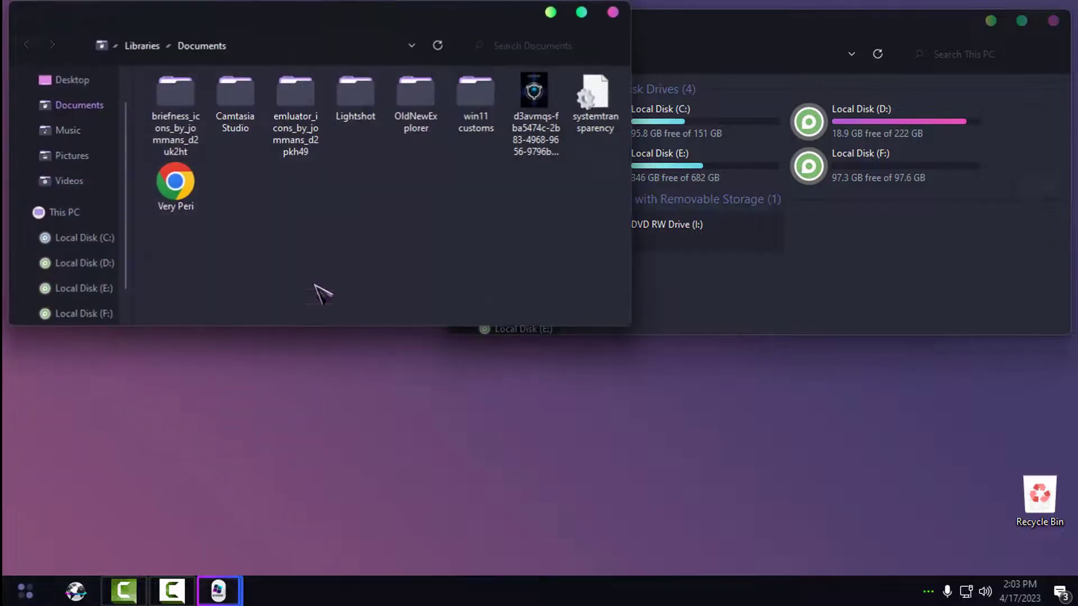
scroll(87, 126, up, 1)
click(66, 86)
drag(334, 24, 472, 163)
- Narrow the Libraries window from its left side, checking its placement against the open Start menu
key(super)
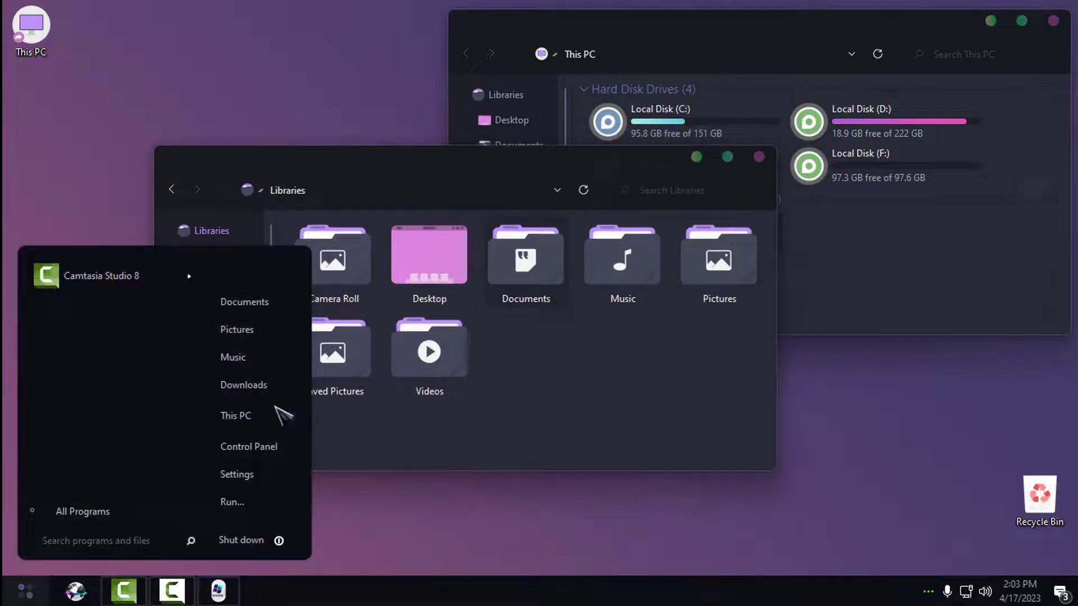
click(152, 190)
key(super)
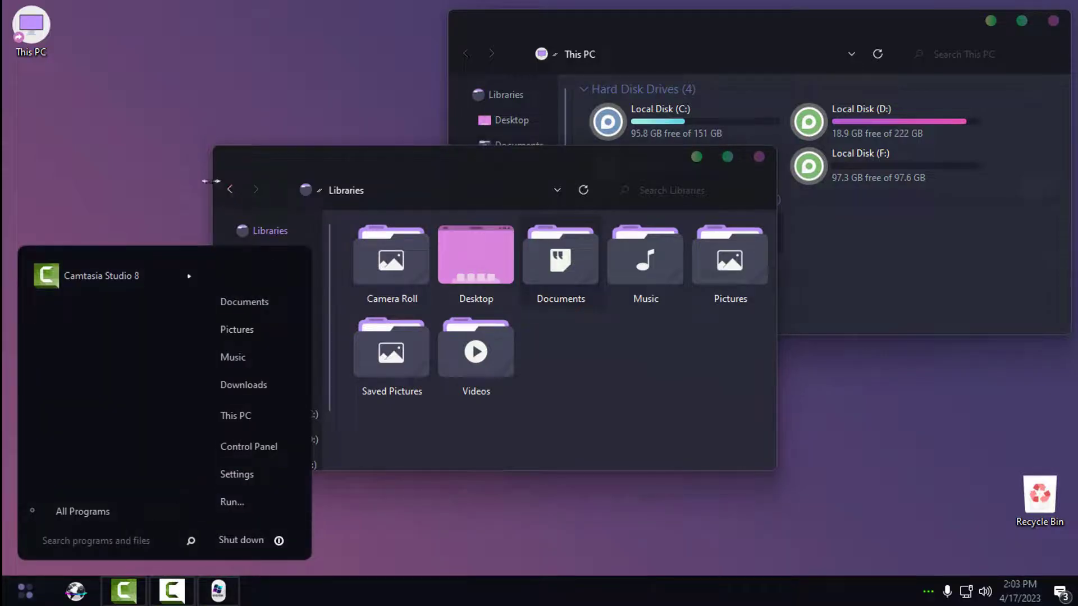
drag(211, 182, 203, 180)
- Try the Start menu search, dismiss it, and reopen the Start menu to view its style beside the open windows
key(super)
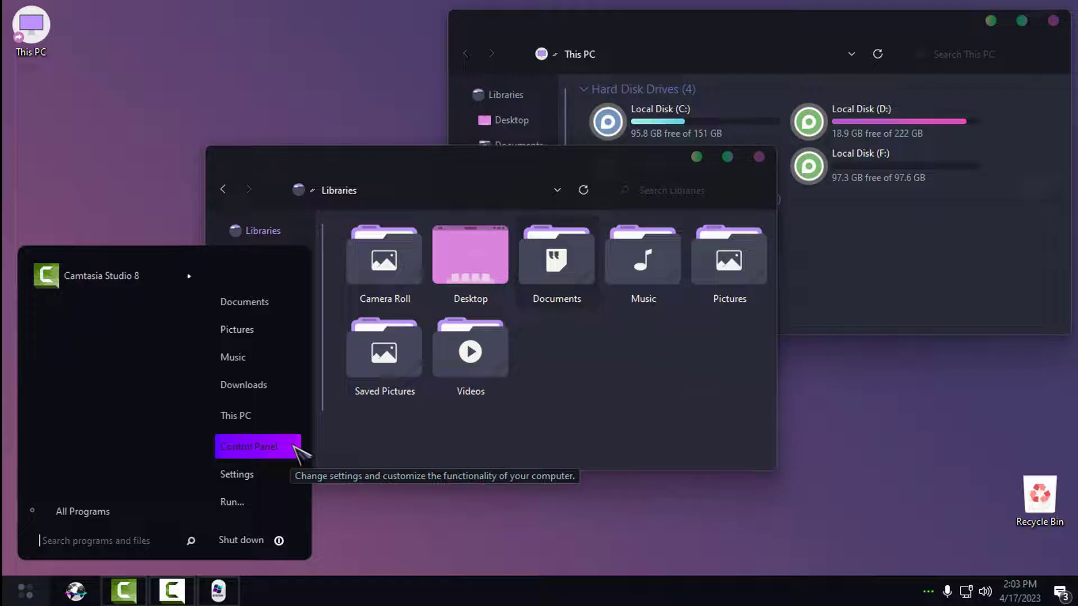
text(li)
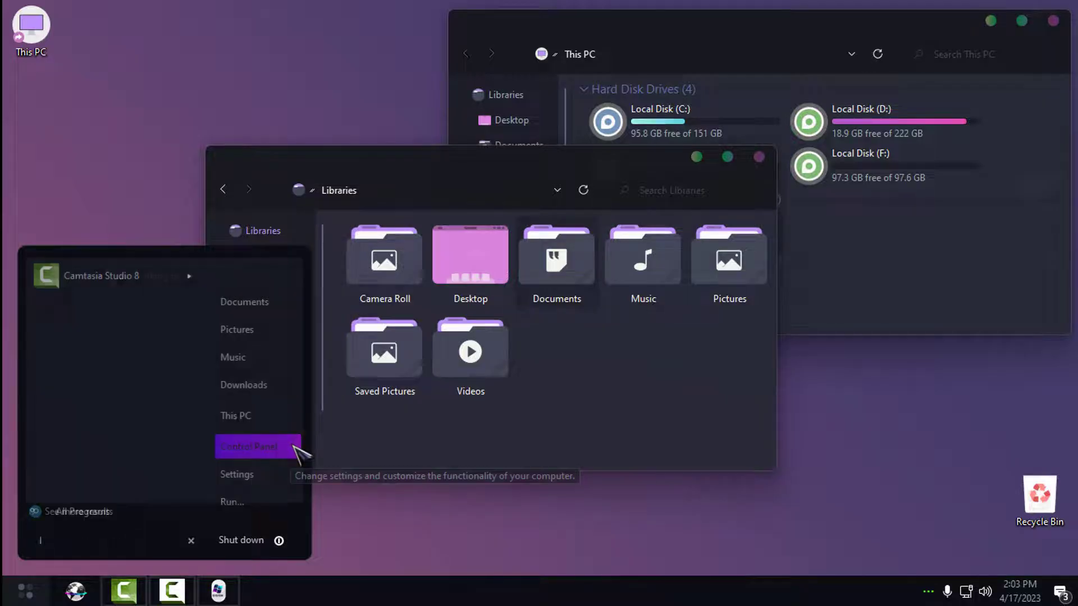
click(87, 320)
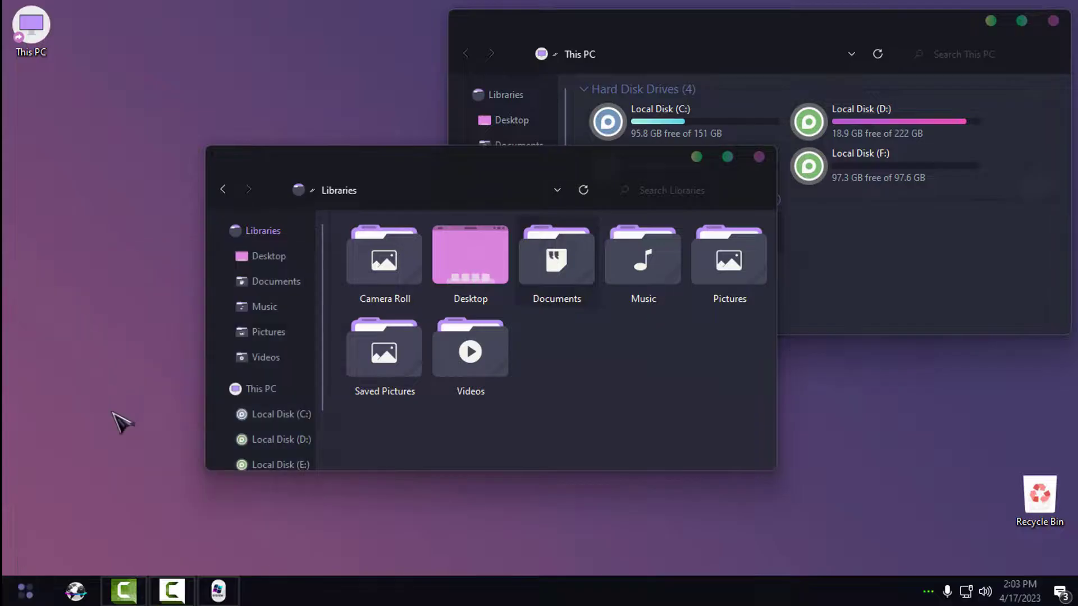
click(28, 594)
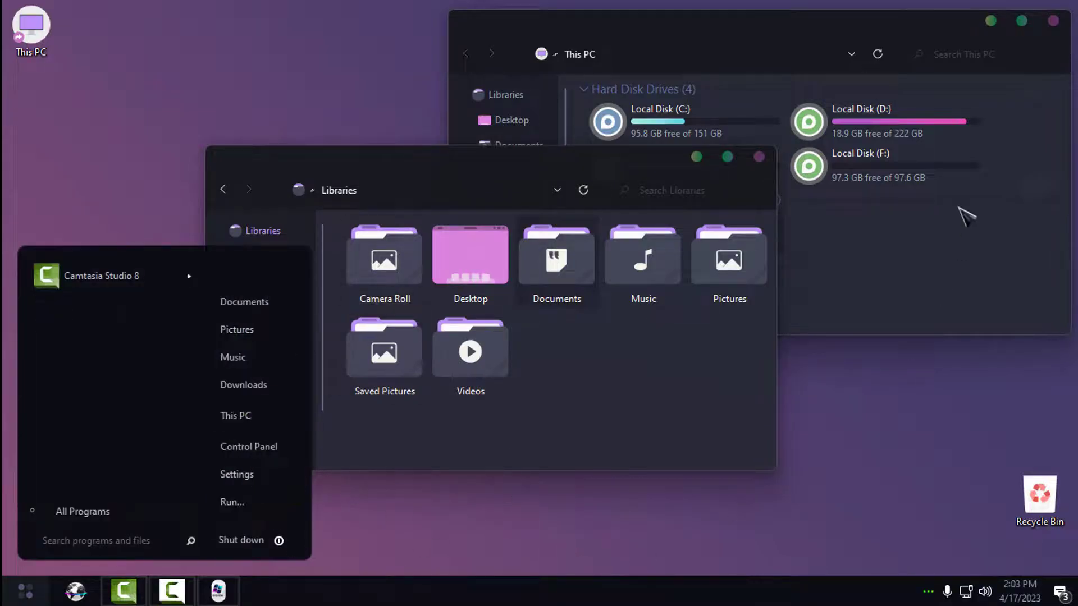
key(super)
key(super)
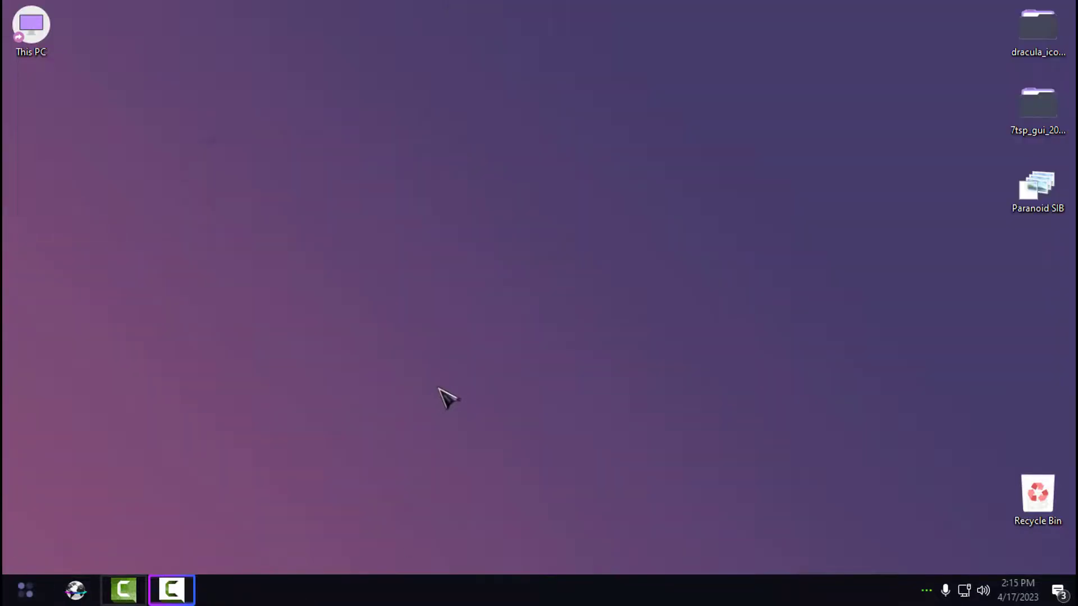
- Open the StartAllBack configuration, set the Start menu's visual style to Default, and open the Start menu to view it
key(super)
click(323, 263)
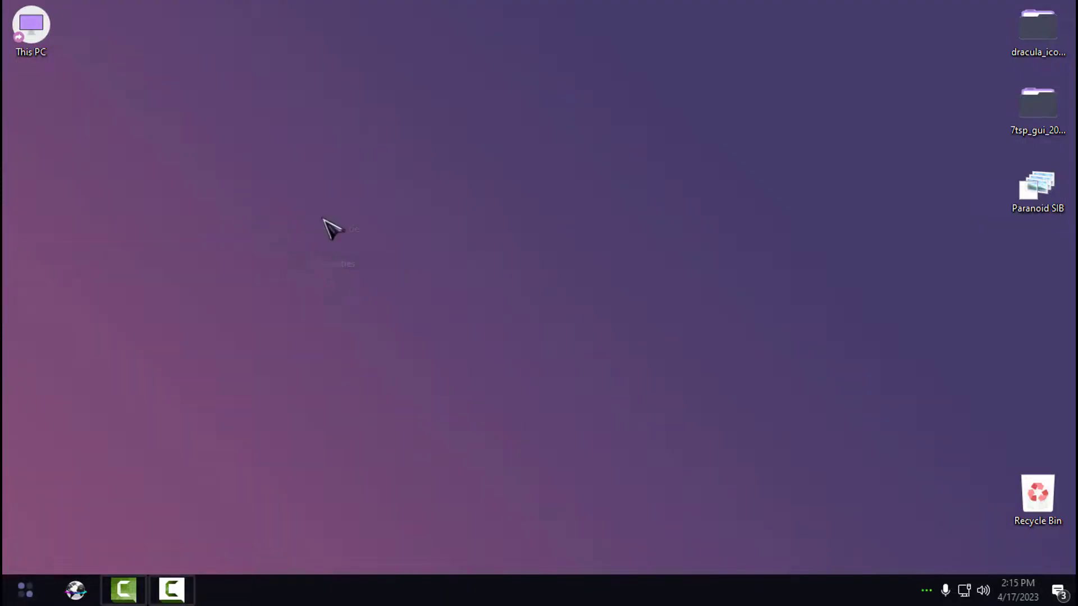
click(486, 185)
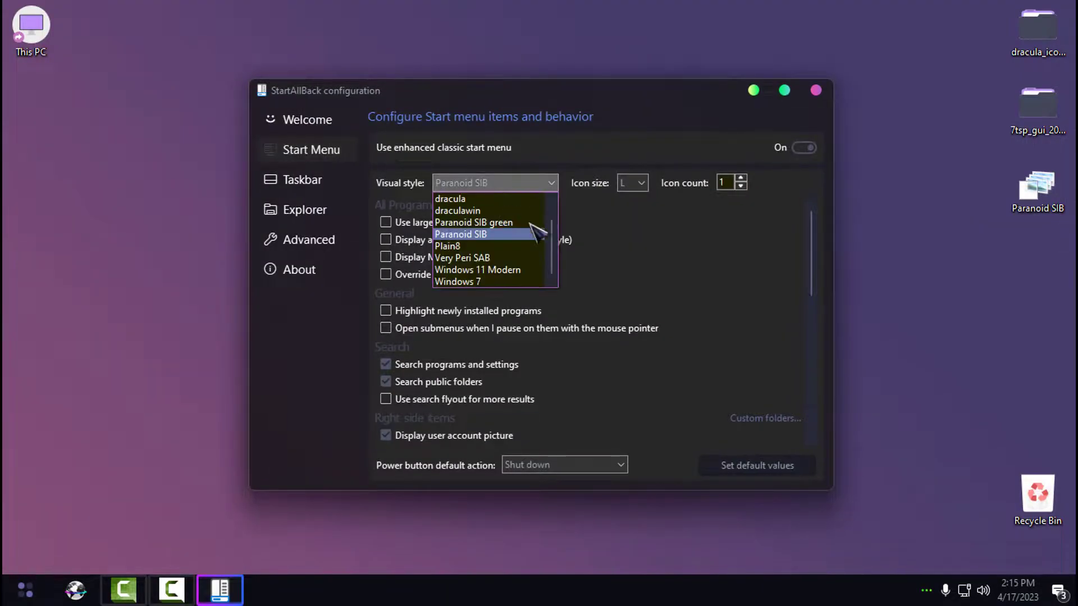
drag(554, 243, 550, 209)
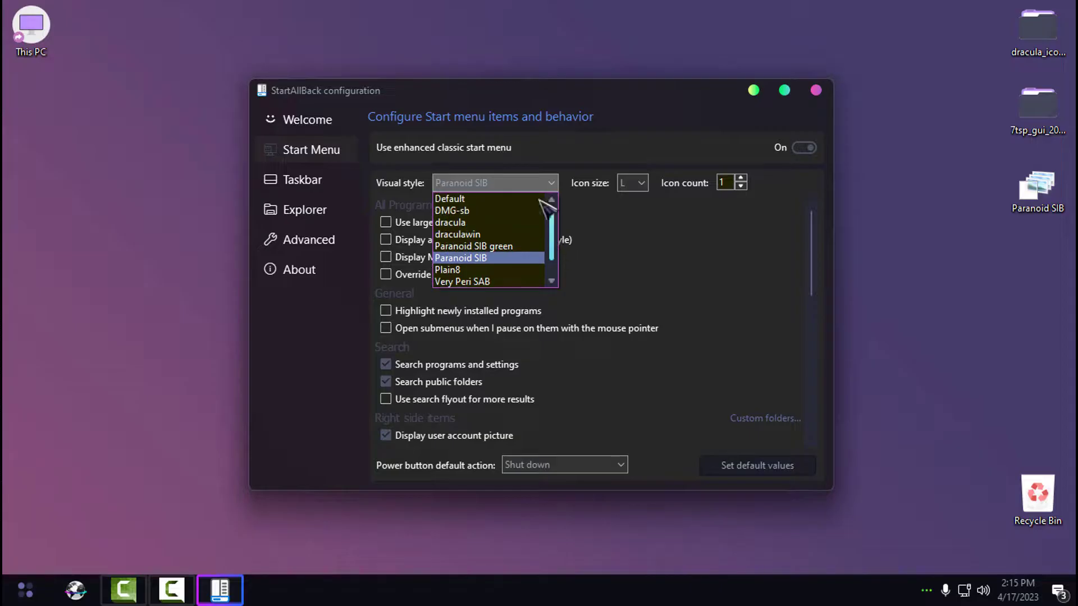
click(459, 199)
click(11, 596)
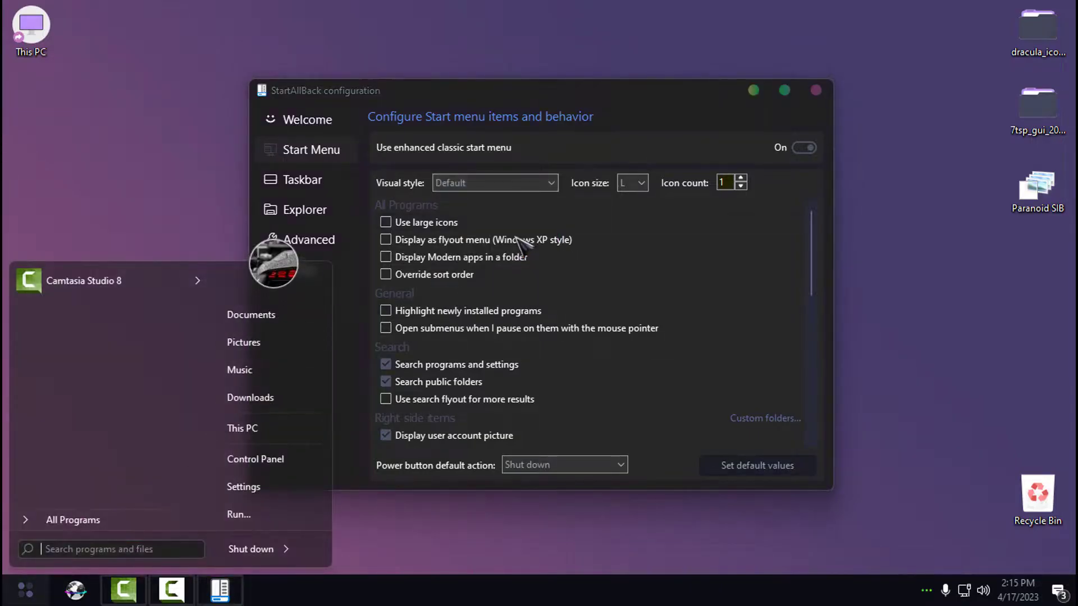
- Set the Start menu's visual style back to Paranoid SIB
click(512, 184)
scroll(505, 230, up, 3)
click(519, 255)
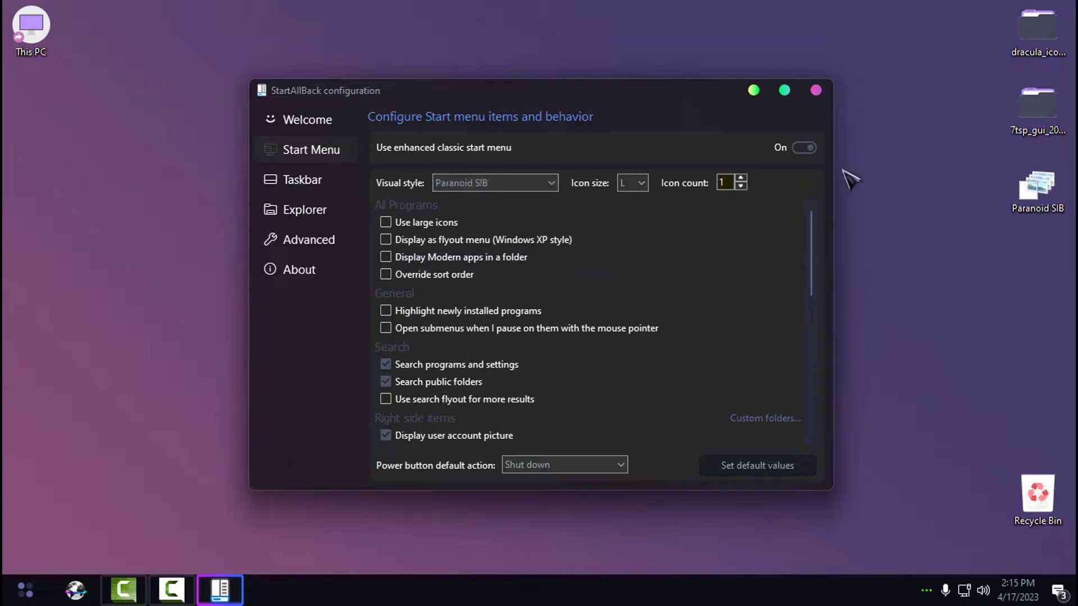
- Look through the visual styles offered for the taskbar without choosing one, and close the StartAllBack configuration
click(281, 178)
click(494, 183)
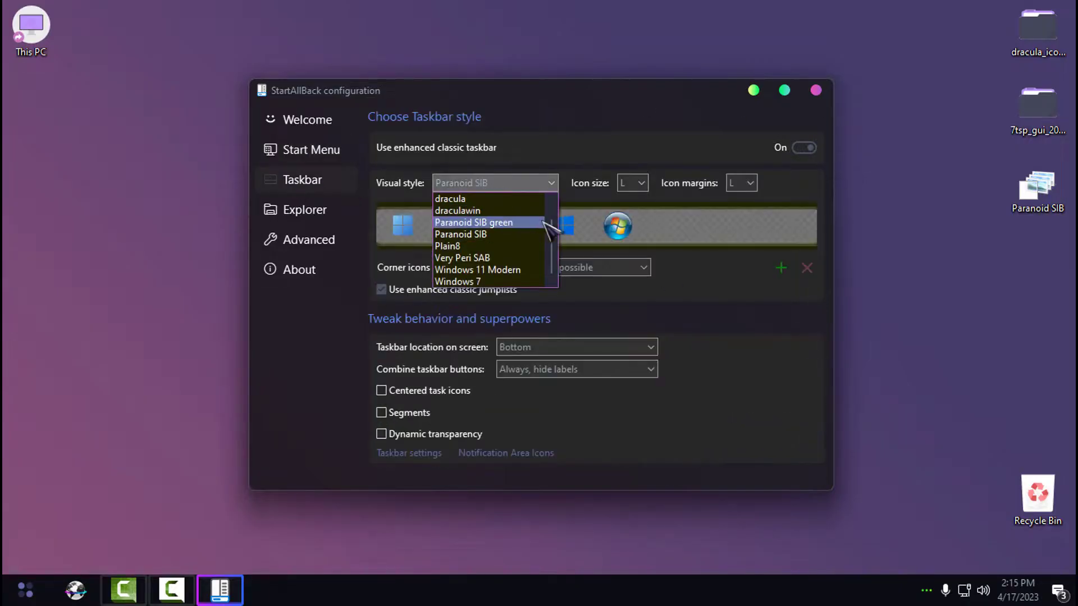
scroll(470, 207, up, 1)
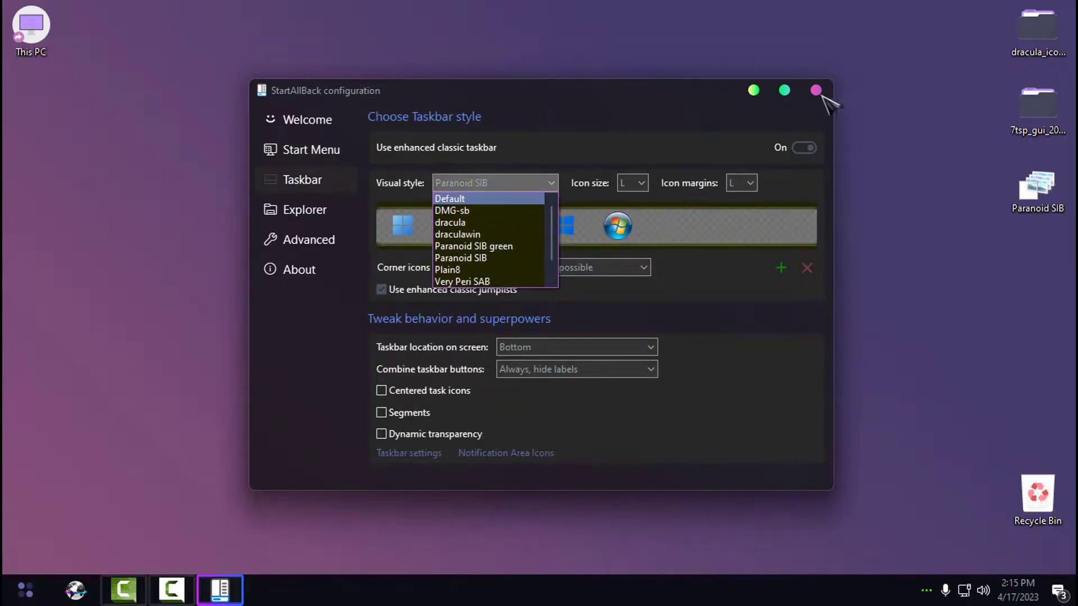
click(816, 91)
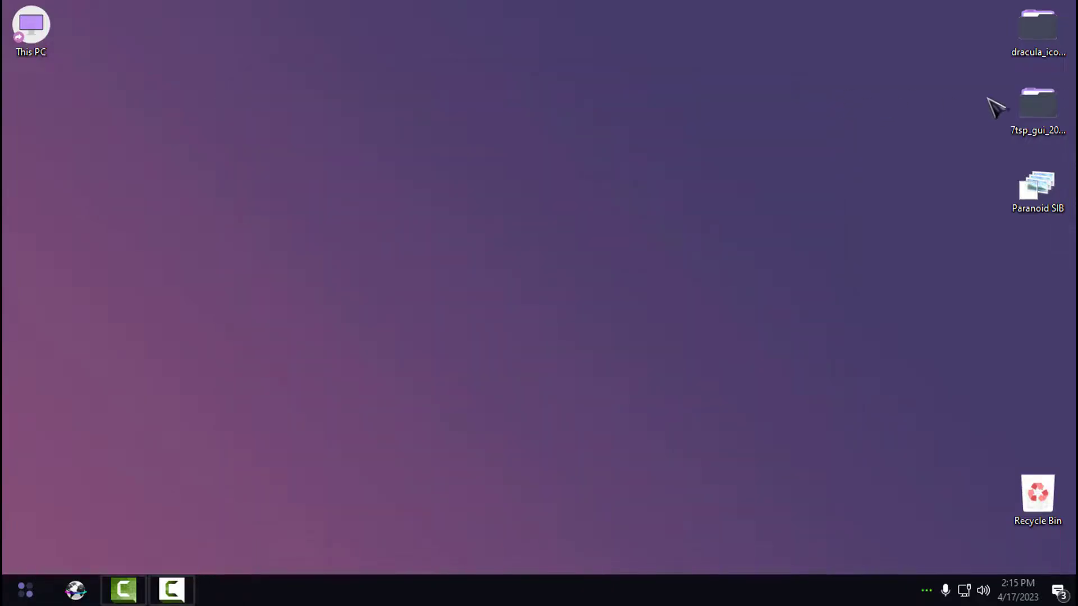
- Open the 7tsp_gui folder on the desktop and run 7tsp GUI v0.6(2019) as administrator
double_click(1019, 110)
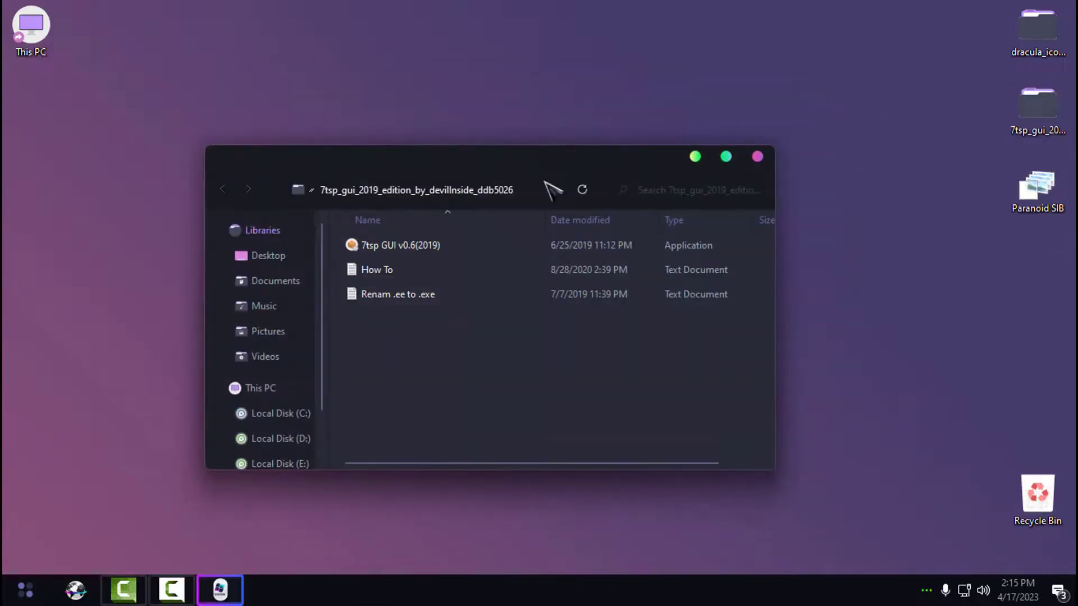
right_click(422, 247)
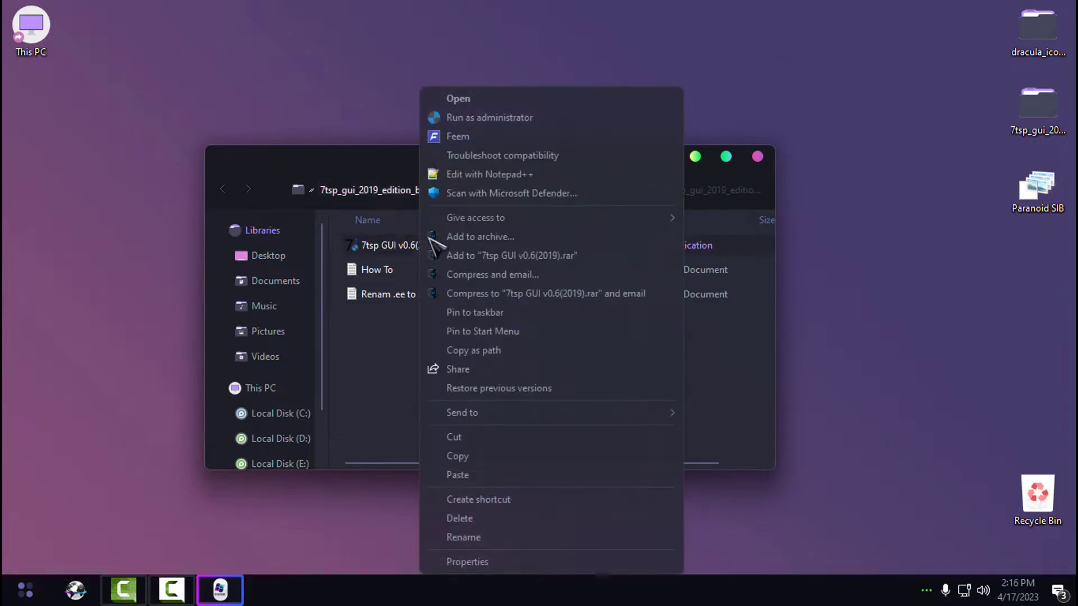
click(477, 113)
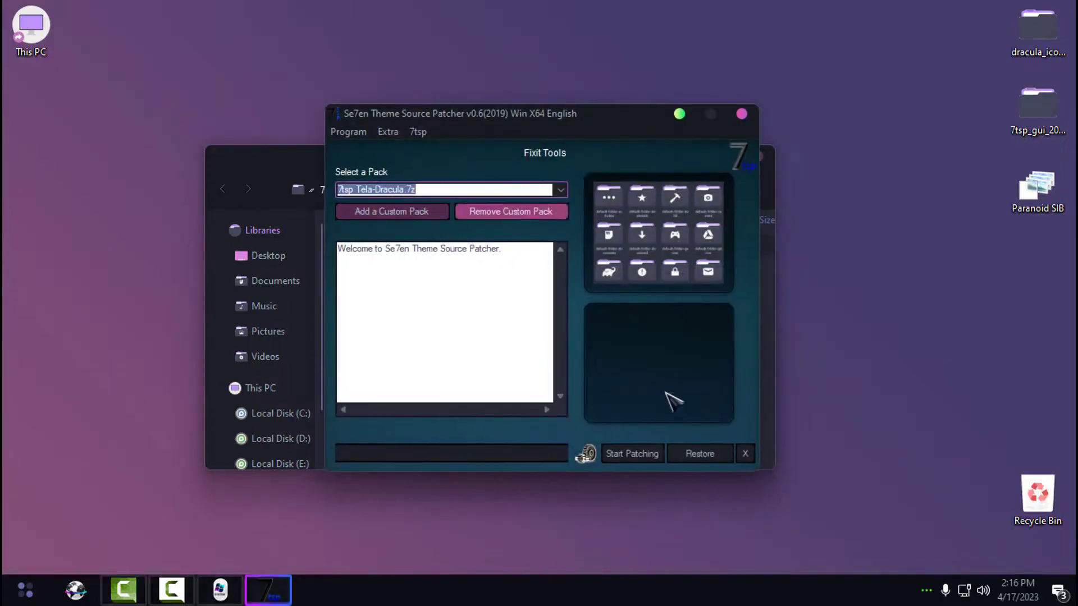
- View the patcher's restore options for modified system files, cancel them, and close the patcher and its folder window
click(700, 455)
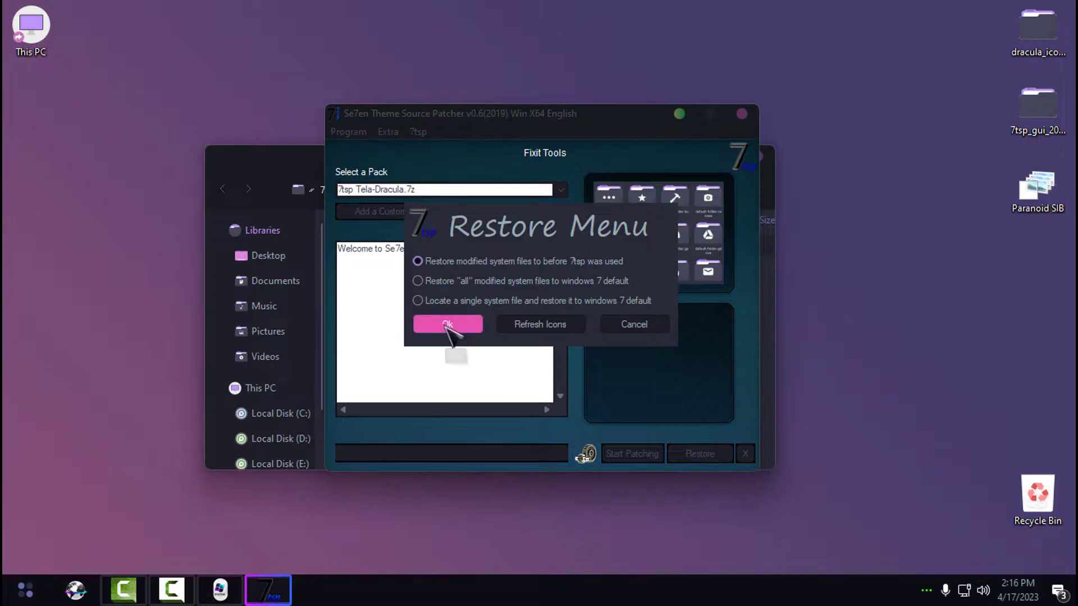
click(648, 326)
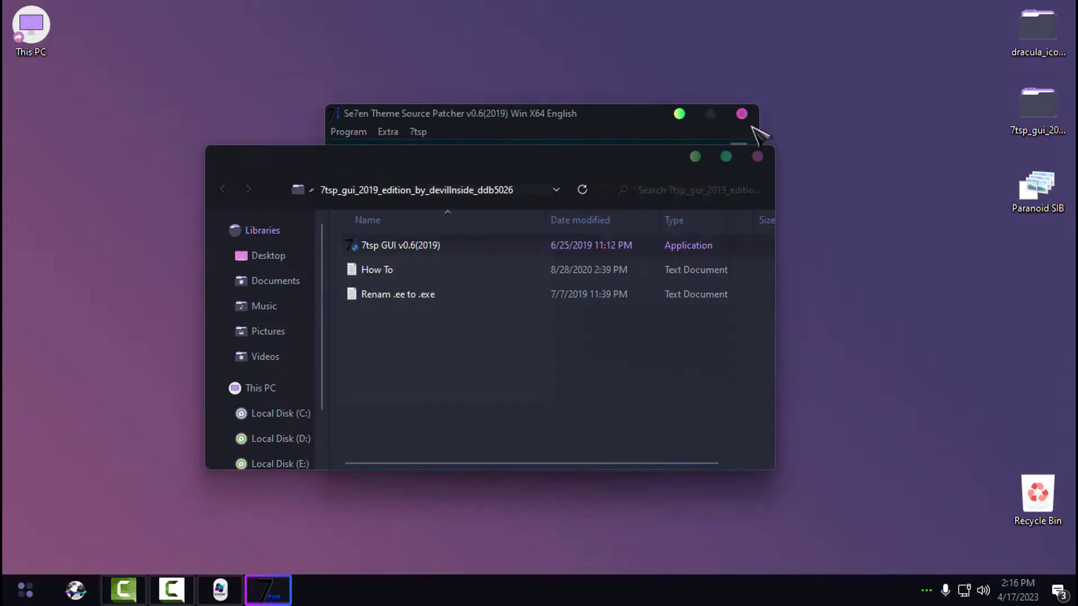
click(758, 156)
click(741, 114)
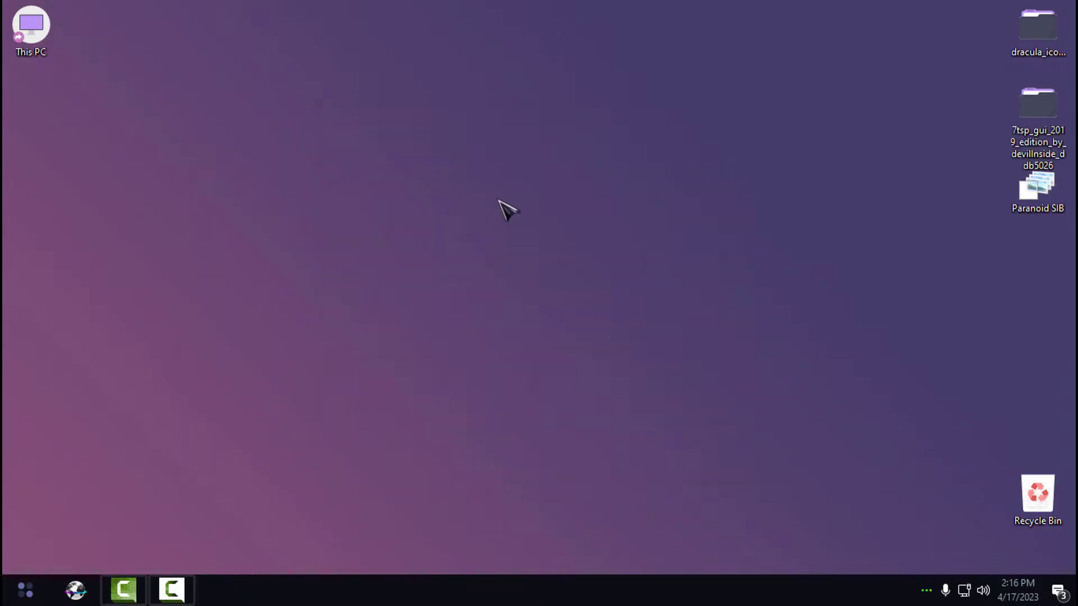
- Refresh the desktop and open the Themes page of the Personalization settings
right_click(493, 187)
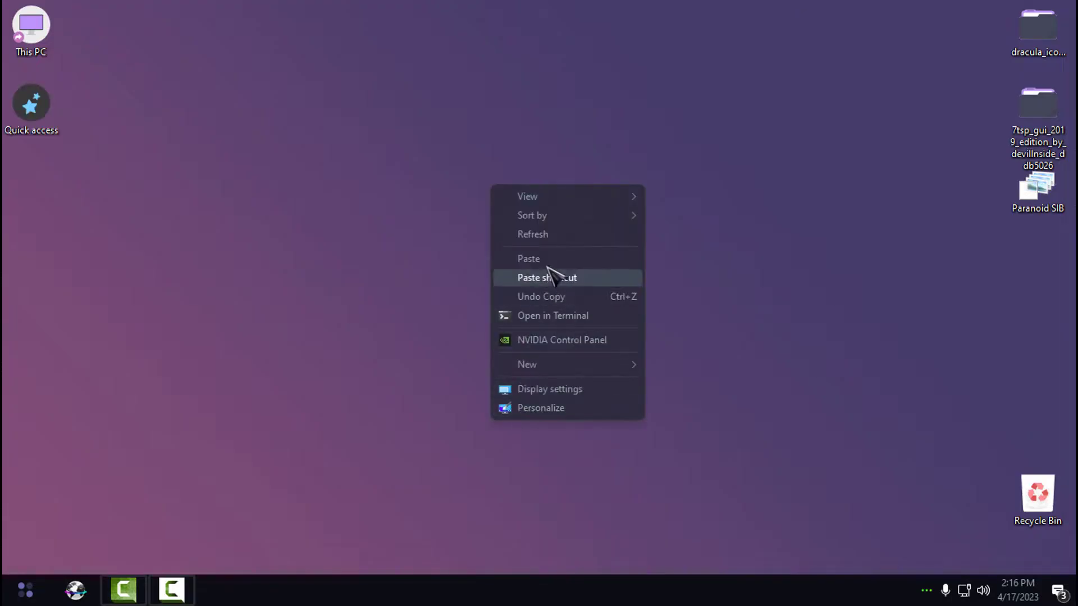
click(548, 234)
right_click(543, 234)
click(581, 458)
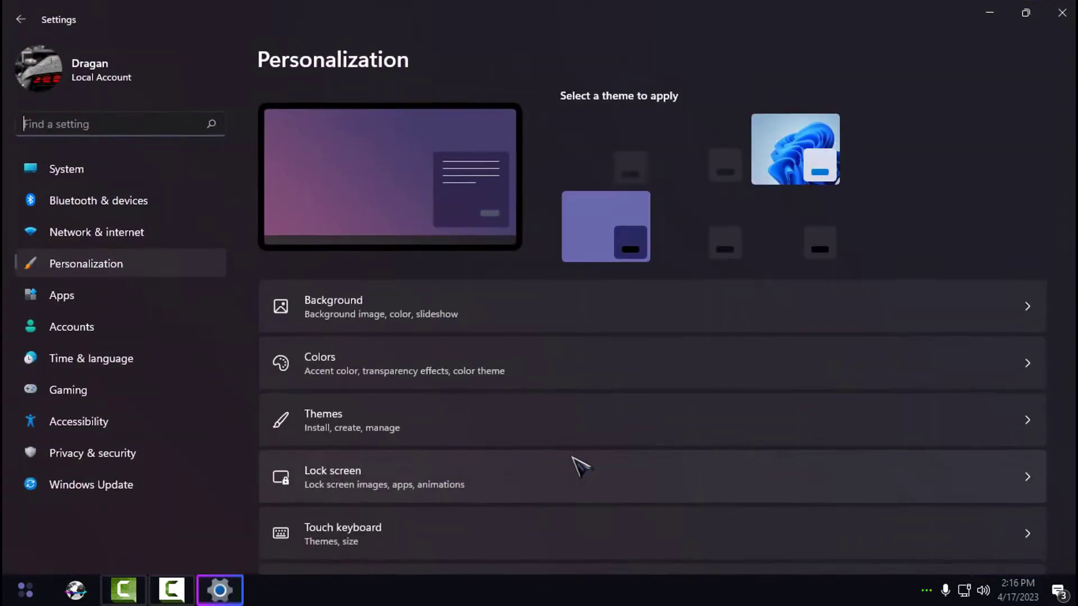
click(372, 422)
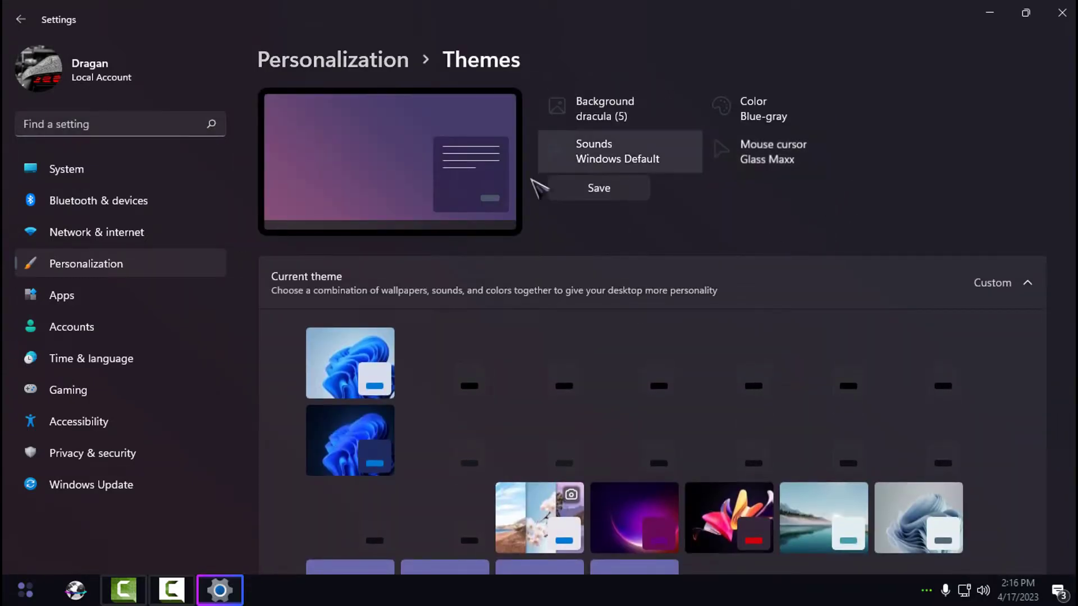
- Review the available pointer schemes in the mouse cursor properties and cancel without applying one
click(709, 167)
click(157, 123)
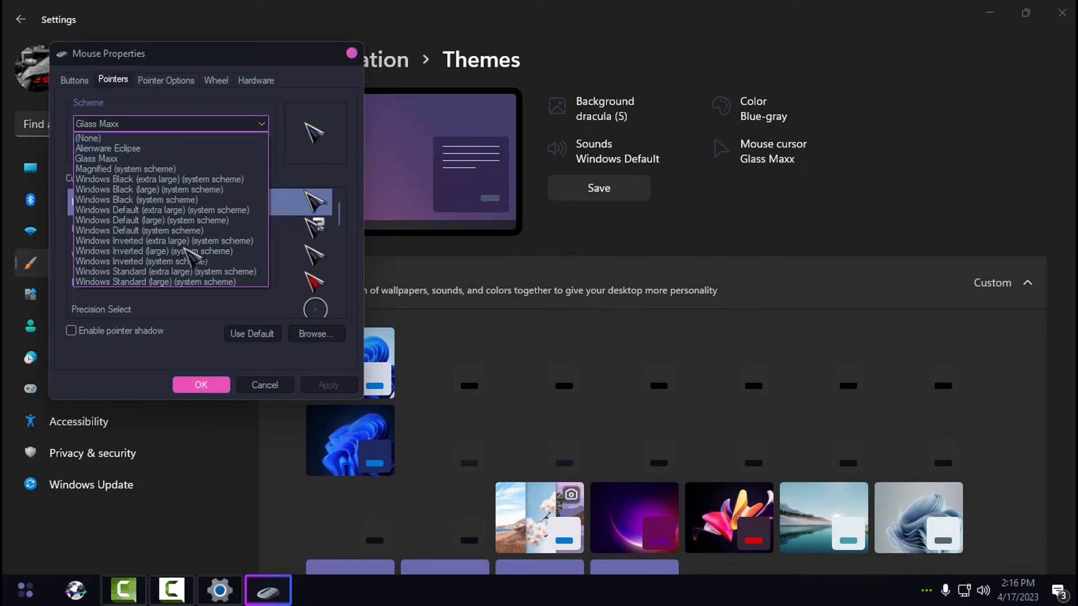
click(263, 389)
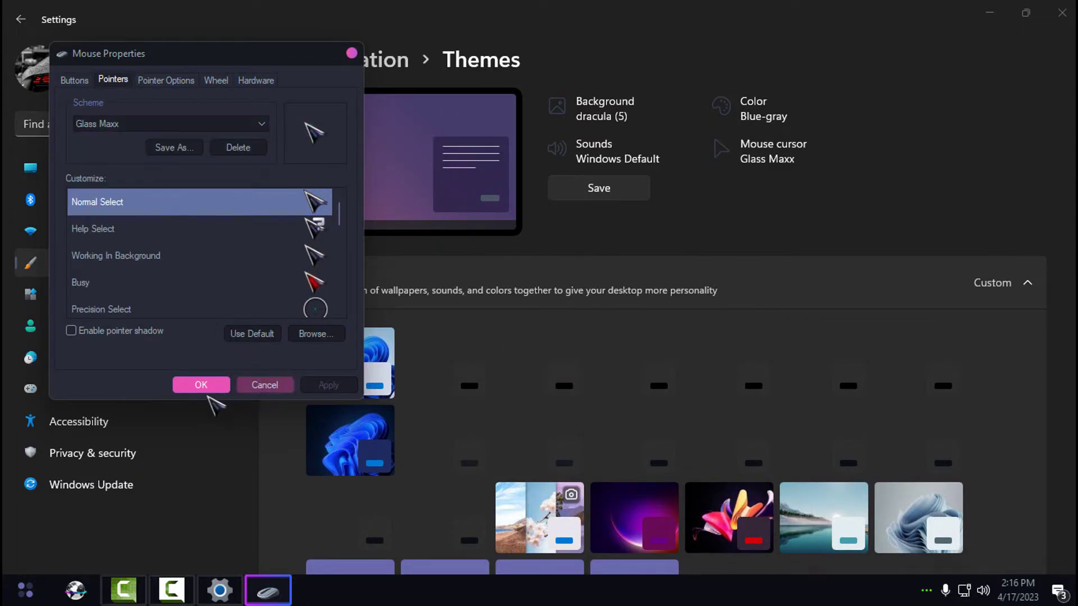
click(263, 385)
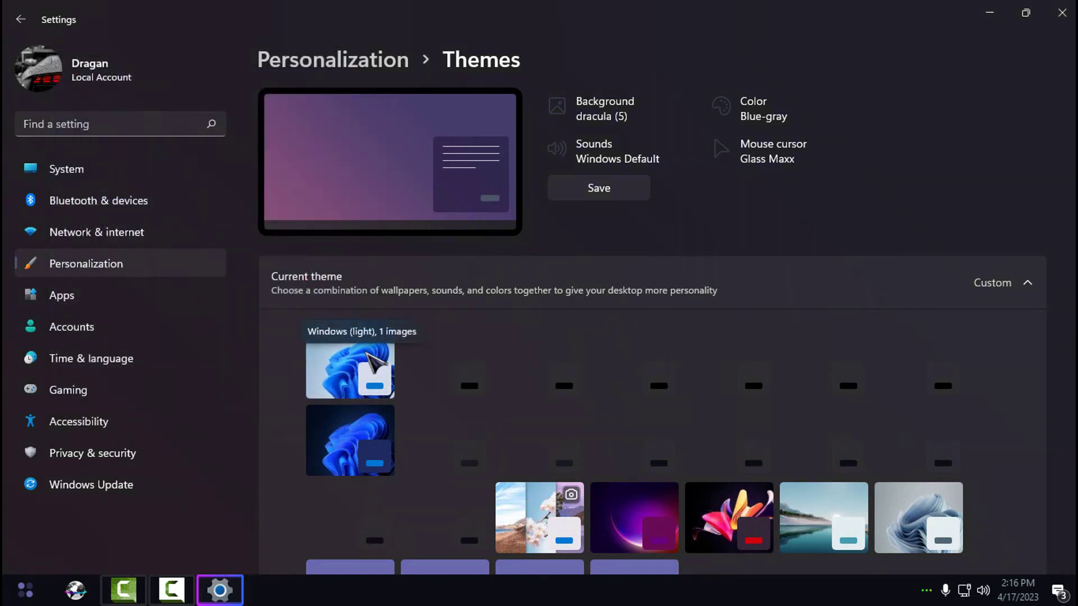